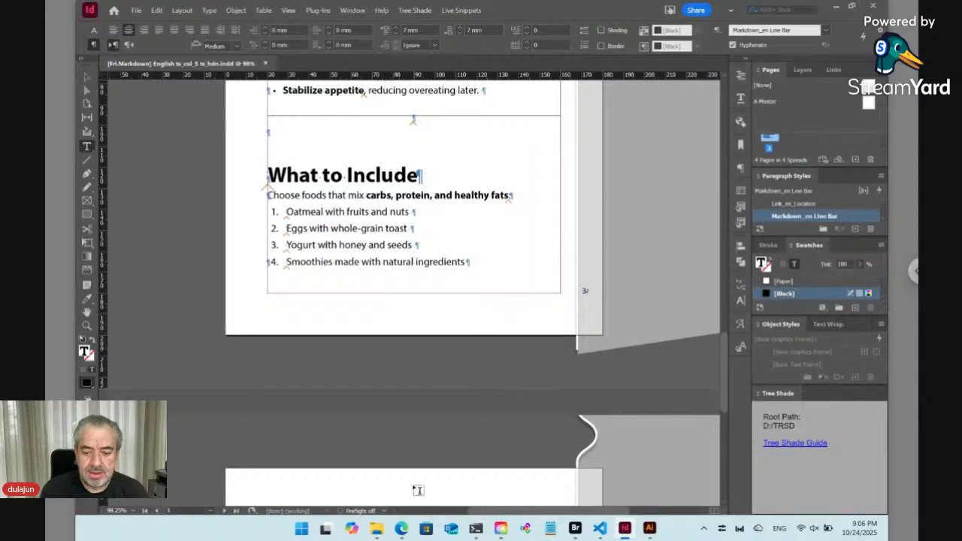
Switch to the browser and view the TreeShade extension page on Adobe Exchange.
{"action": "left_click", "coordinate": [401, 528]}
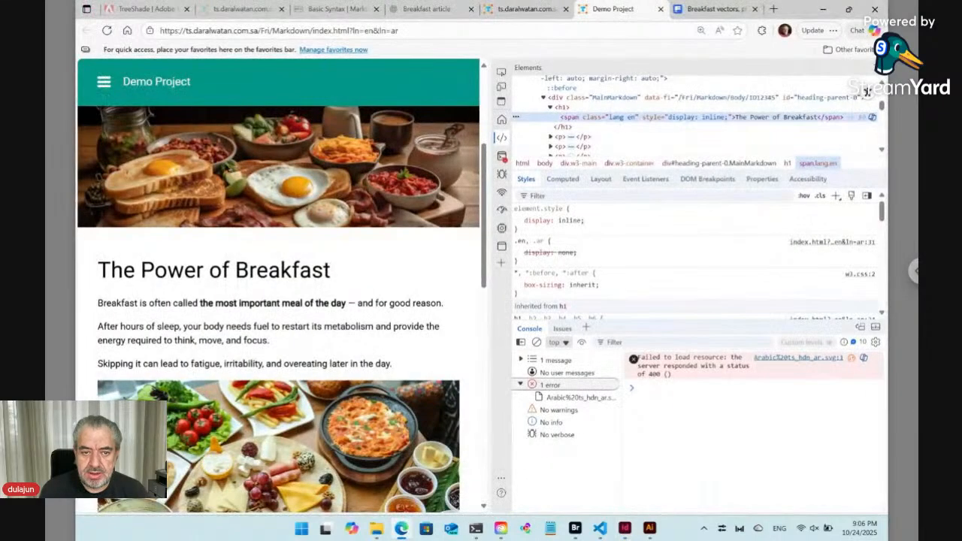
{"action": "left_click", "coordinate": [138, 11]}
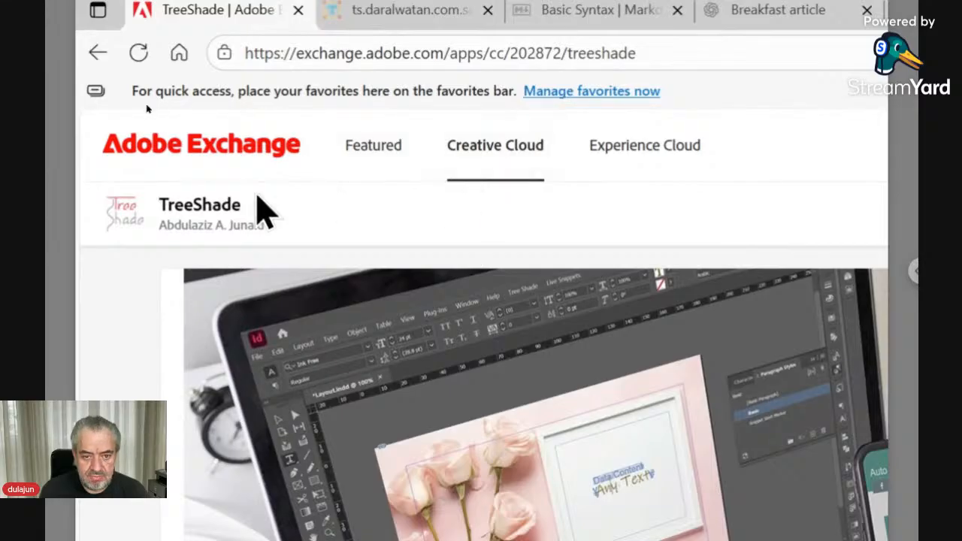
{"action": "double_click", "coordinate": [189, 211]}
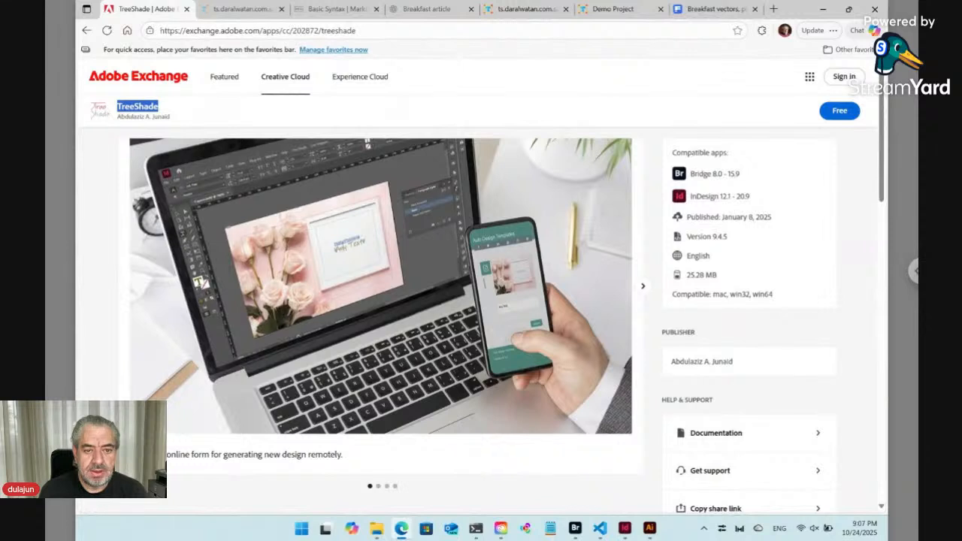
{"action": "left_click", "coordinate": [123, 221]}
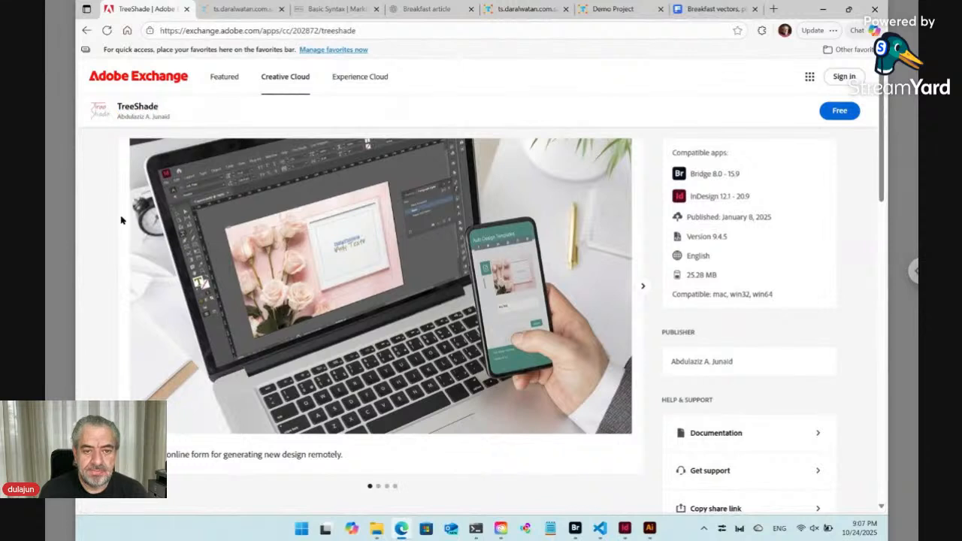
Switch to Adobe Bridge and show the Workshop content of the Markdown folder.
{"action": "left_click", "coordinate": [576, 528]}
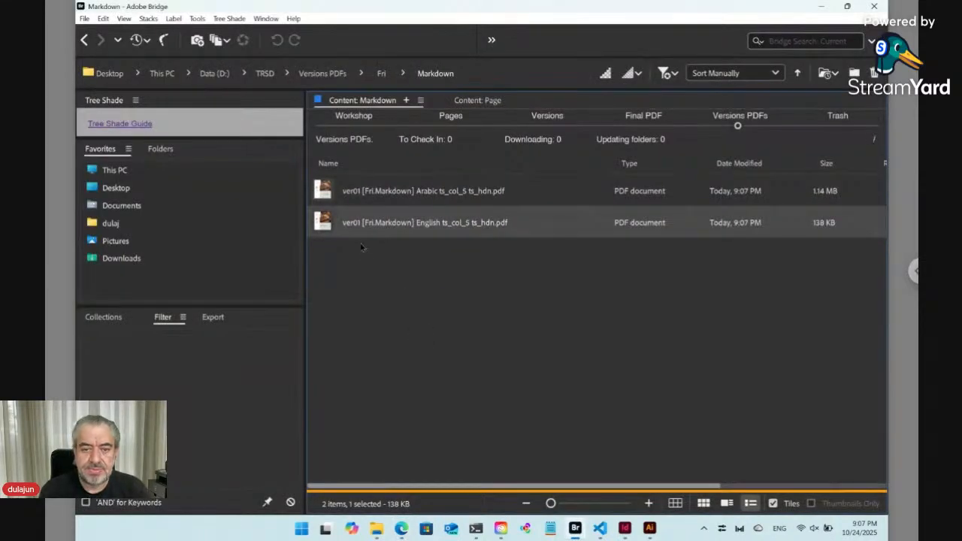
{"action": "left_click", "coordinate": [350, 128]}
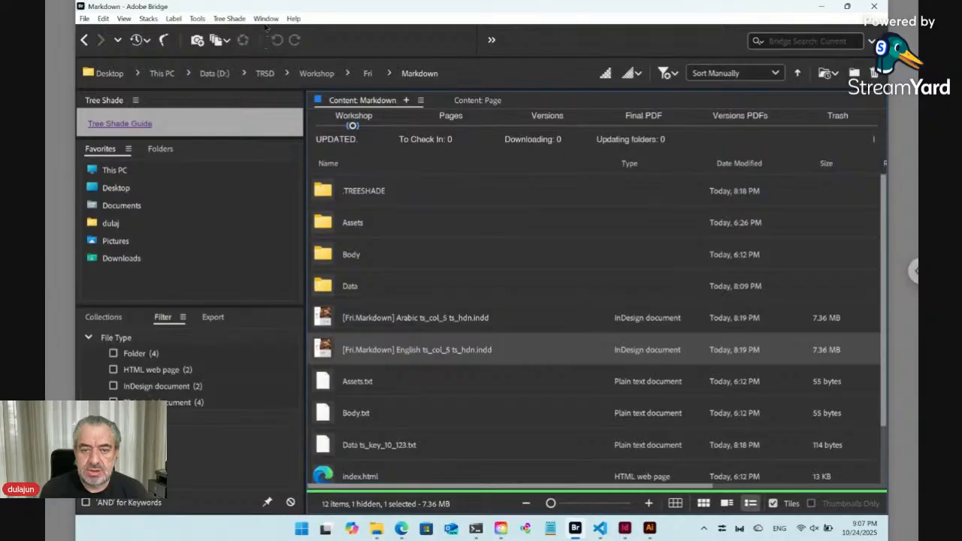
Check which extensions are enabled under the Window menu's Extensions list.
{"action": "left_click", "coordinate": [265, 19]}
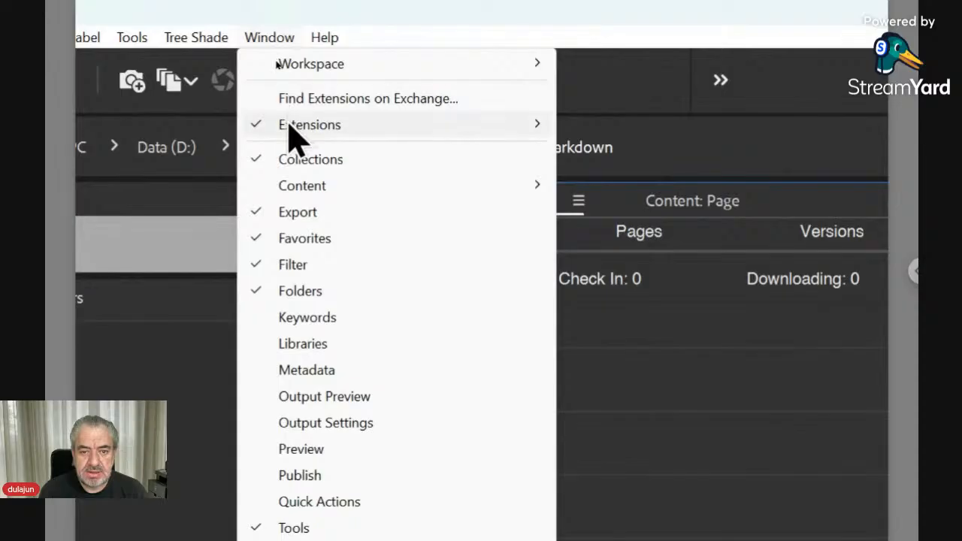
{"action": "mouse_move", "coordinate": [290, 129]}
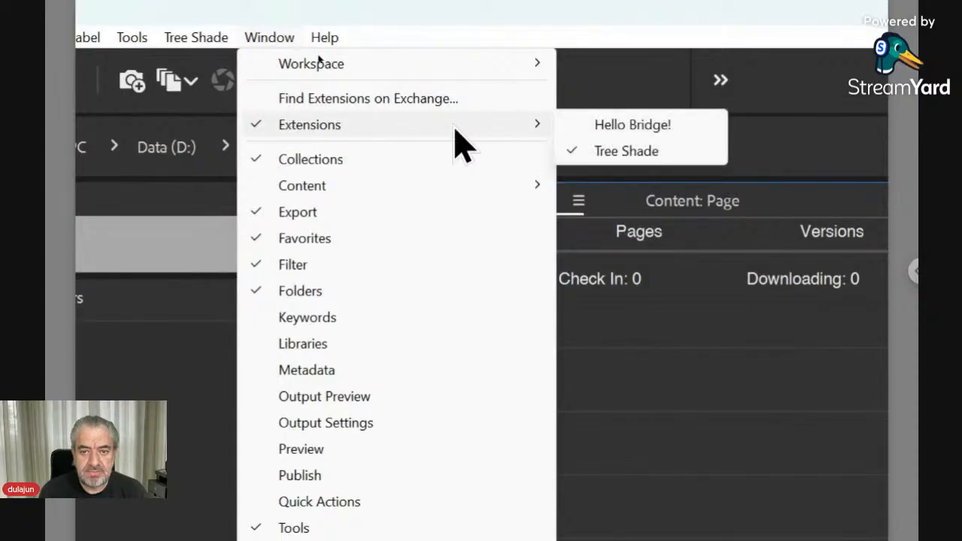
{"action": "left_click", "coordinate": [258, 33]}
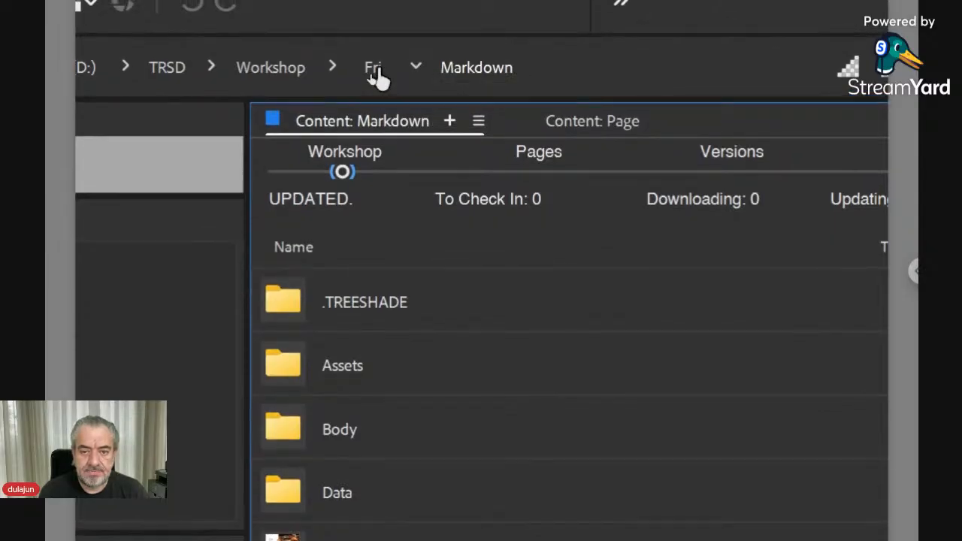
In the Fri folder, create a new Tree Shade CMS Items page named Sport.
{"action": "left_click", "coordinate": [376, 75]}
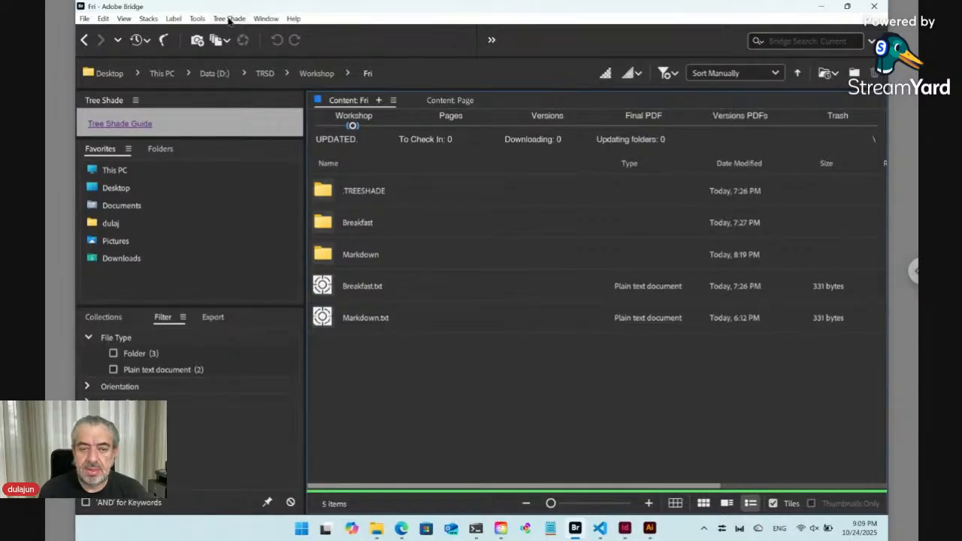
{"action": "left_click", "coordinate": [230, 19]}
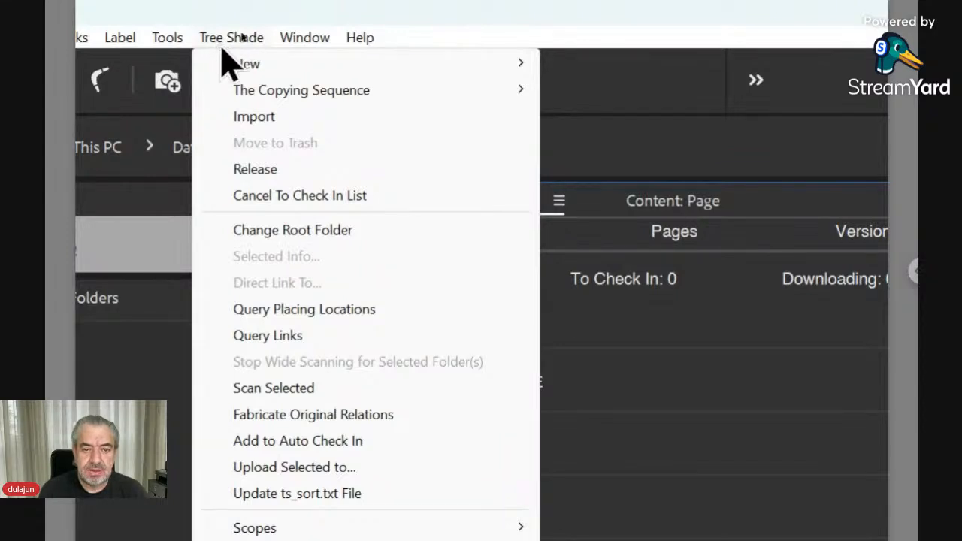
{"action": "mouse_move", "coordinate": [262, 75]}
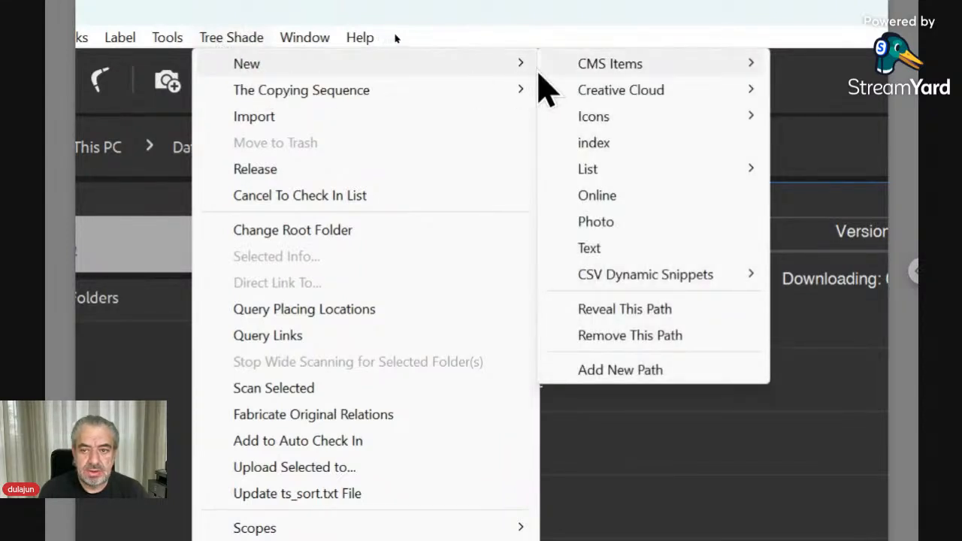
{"action": "mouse_move", "coordinate": [579, 75]}
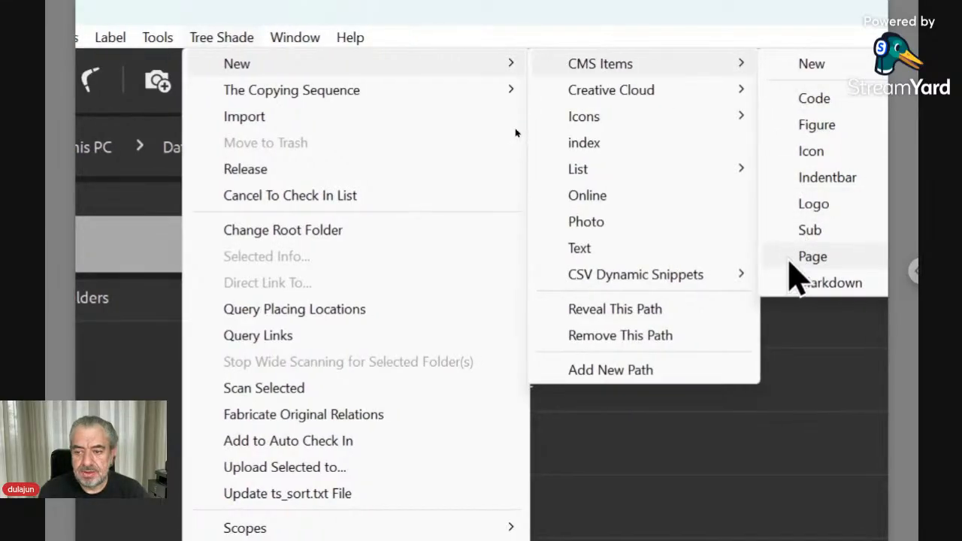
{"action": "mouse_move", "coordinate": [797, 256]}
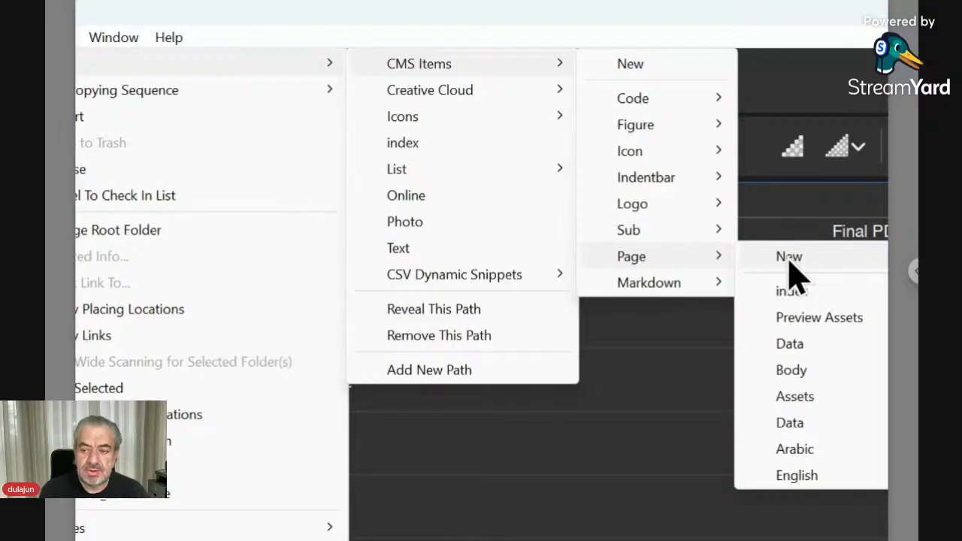
{"action": "left_click", "coordinate": [789, 257]}
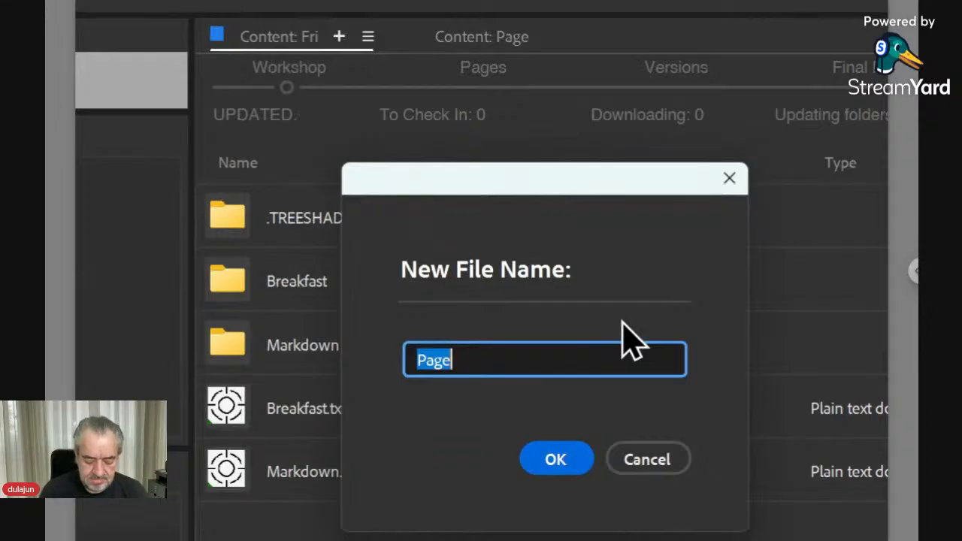
{"action": "type", "text": "Sport"}
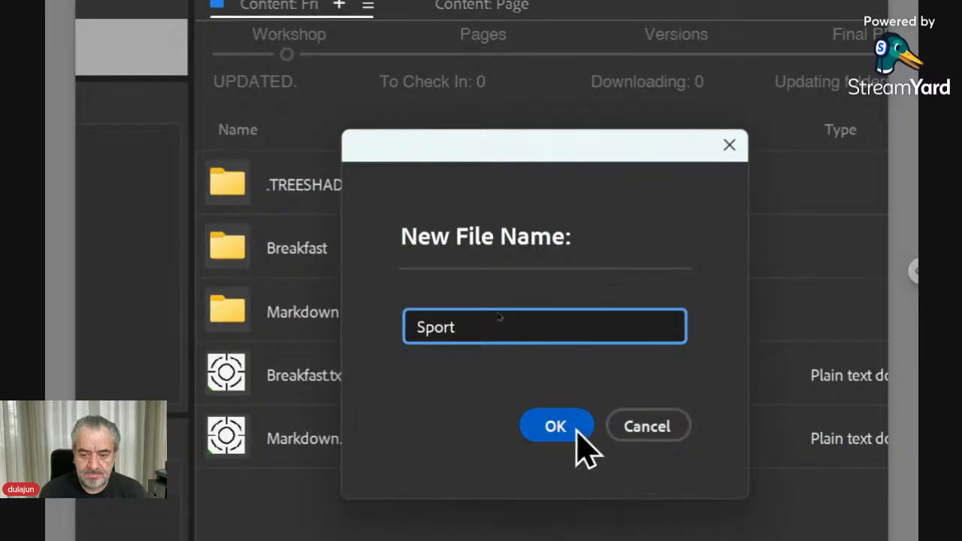
{"action": "left_click", "coordinate": [568, 428]}
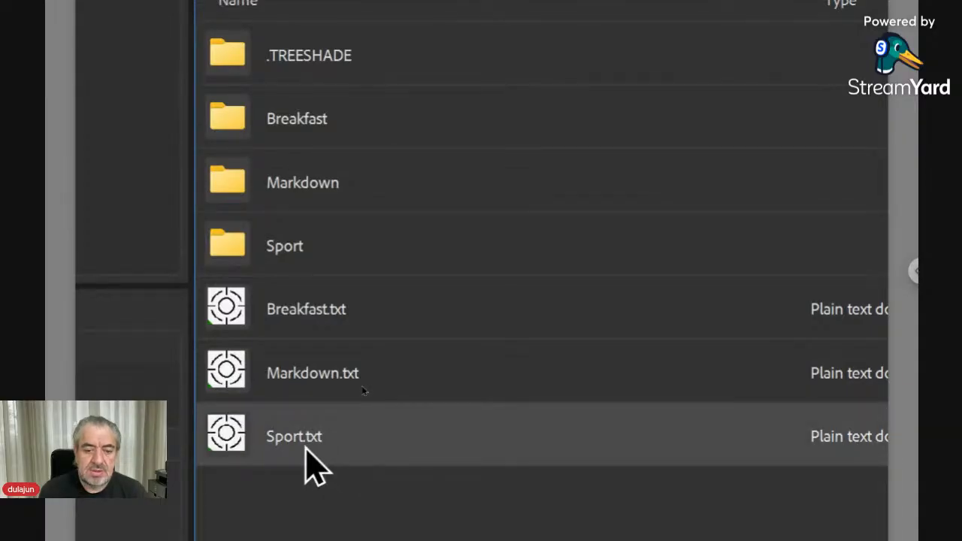
Open Sport.txt to reach its Versions PDFs folder, then switch to the Workshop view of Sport.
{"action": "double_click", "coordinate": [306, 449]}
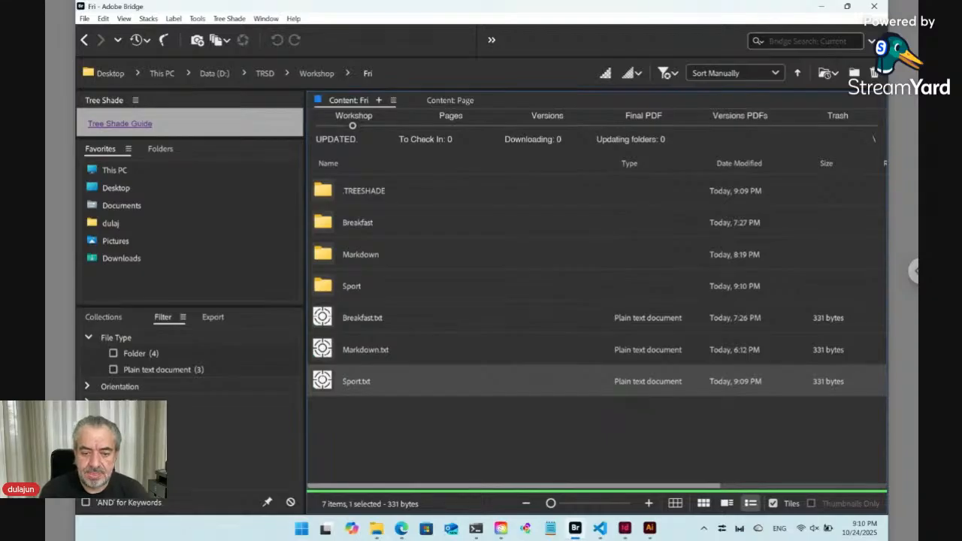
{"action": "double_click", "coordinate": [330, 382]}
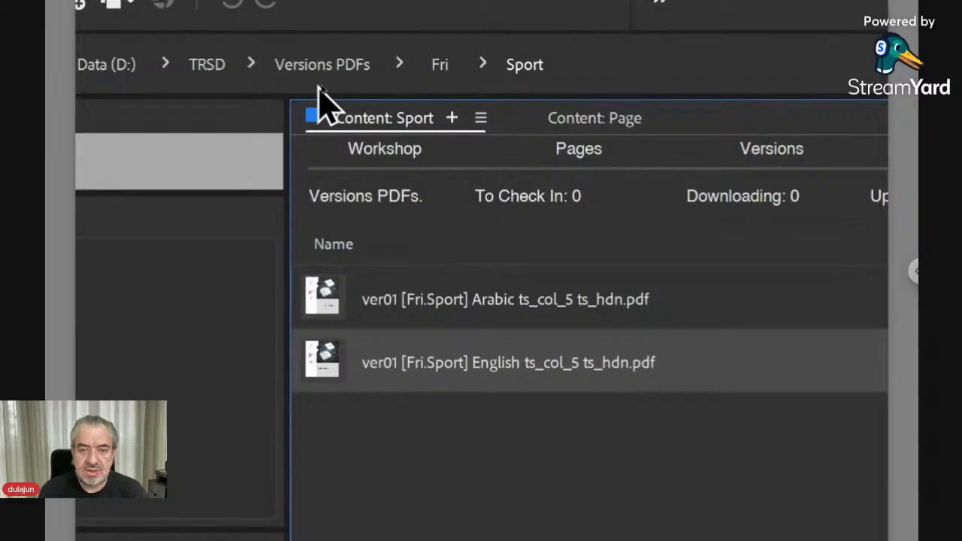
{"action": "left_click", "coordinate": [385, 167]}
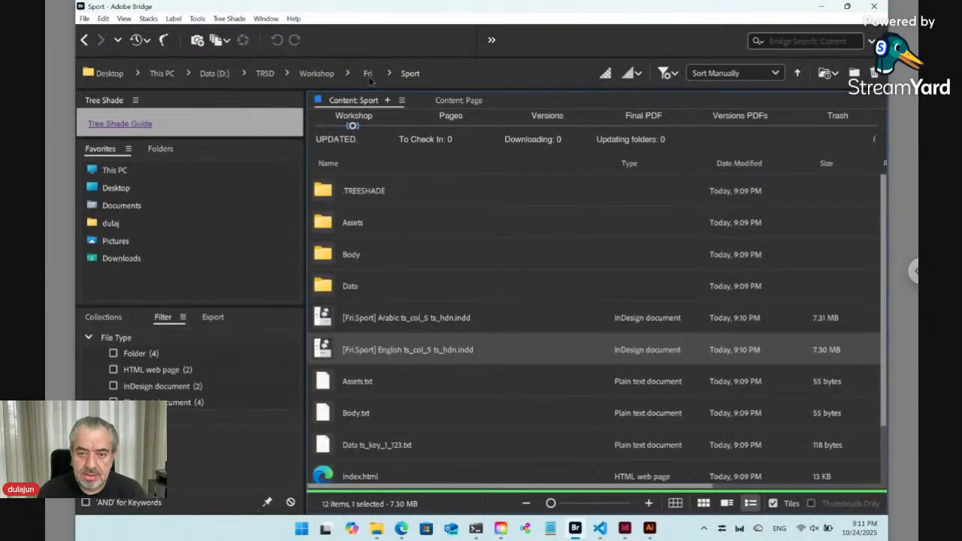
Return to the Fri folder and open Sport.txt's paired folder, confirming the prompt.
{"action": "left_click", "coordinate": [368, 75]}
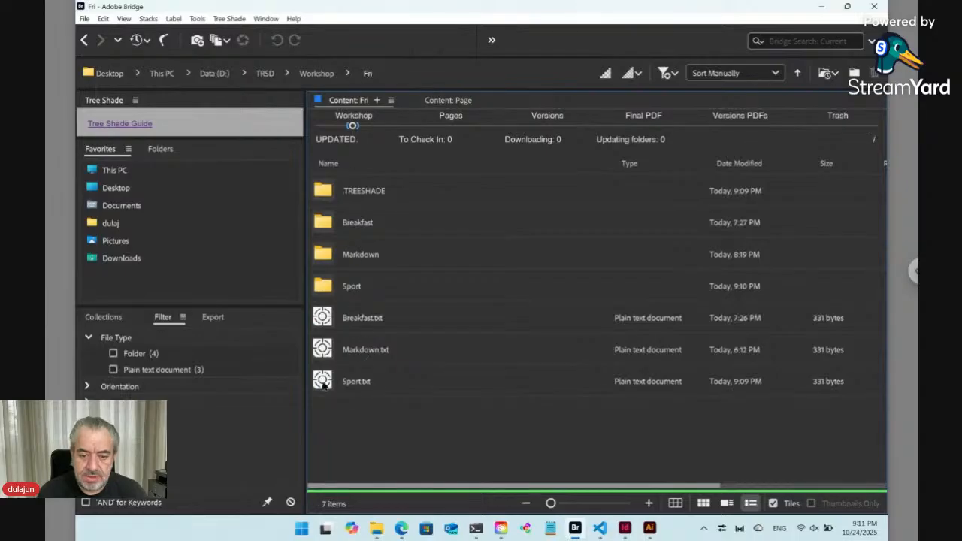
{"action": "left_click", "coordinate": [323, 384]}
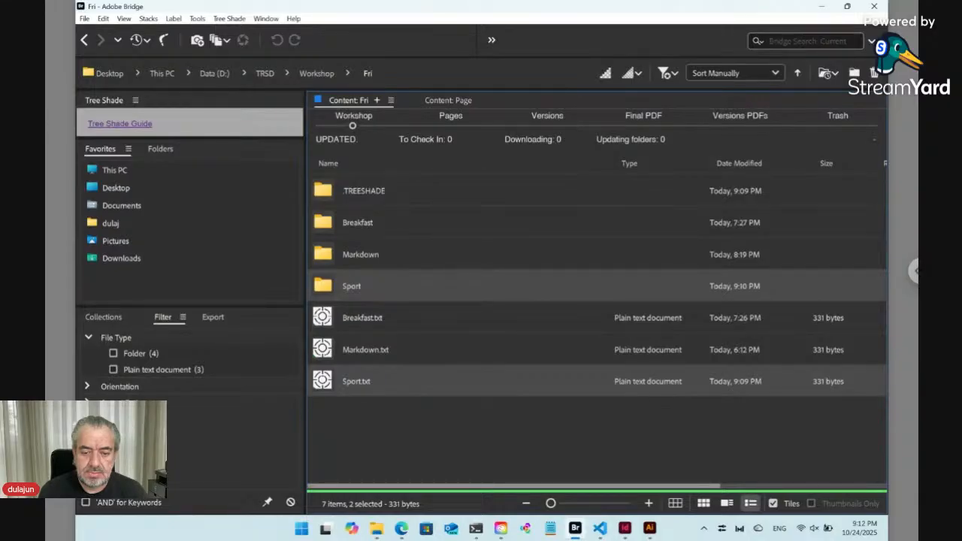
{"action": "left_click", "coordinate": [383, 438]}
{"action": "left_click", "coordinate": [357, 389]}
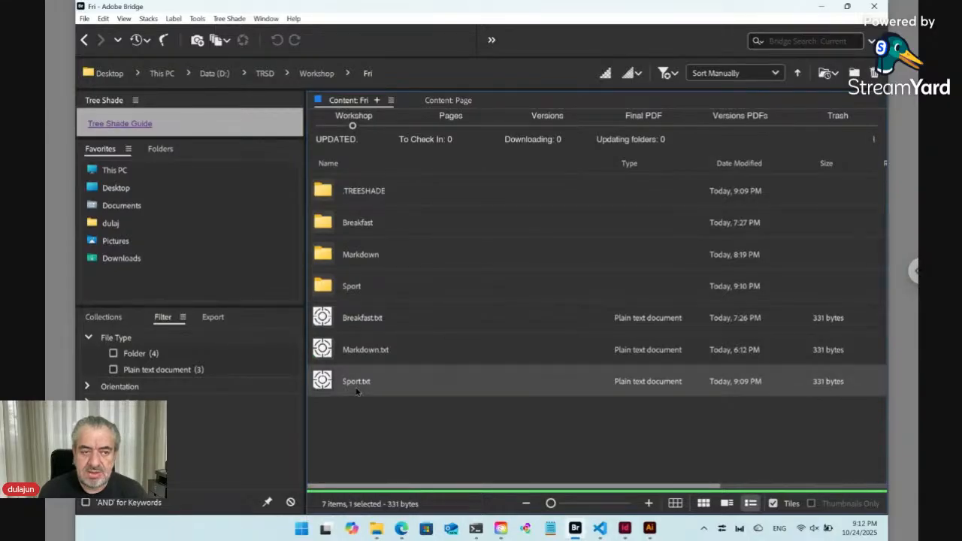
{"action": "double_click", "coordinate": [325, 383]}
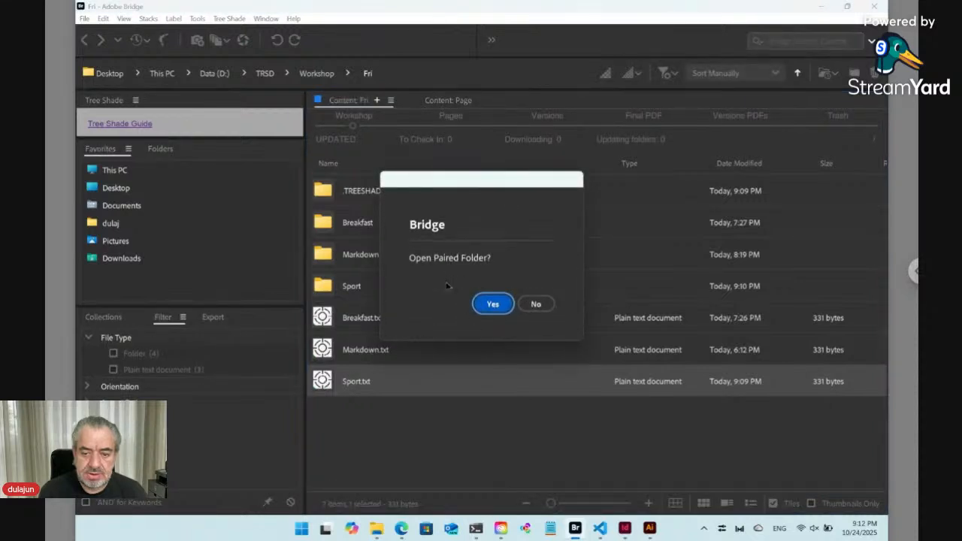
{"action": "left_click", "coordinate": [483, 301]}
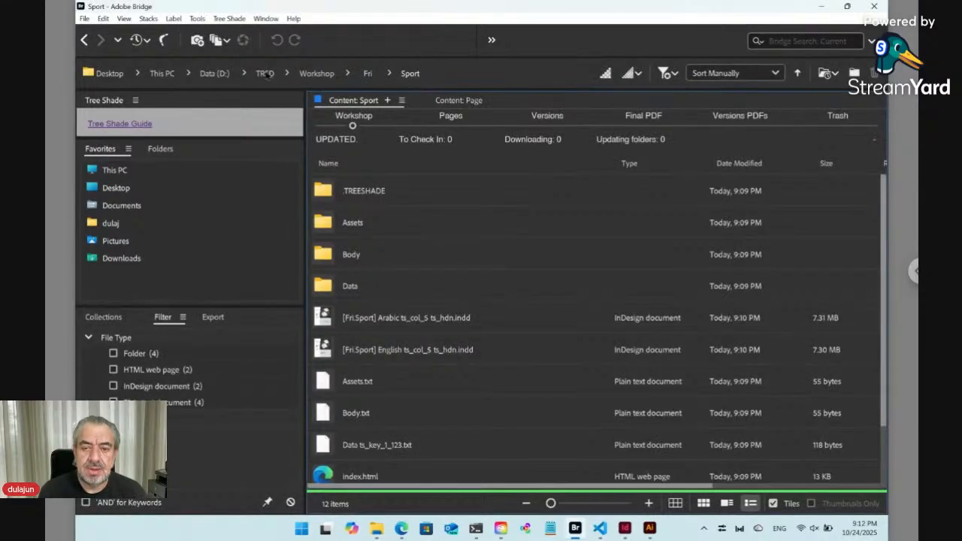
Go back to the Fri folder, select Sport.txt and browse the Tree Shade menu.
{"action": "left_click", "coordinate": [84, 40]}
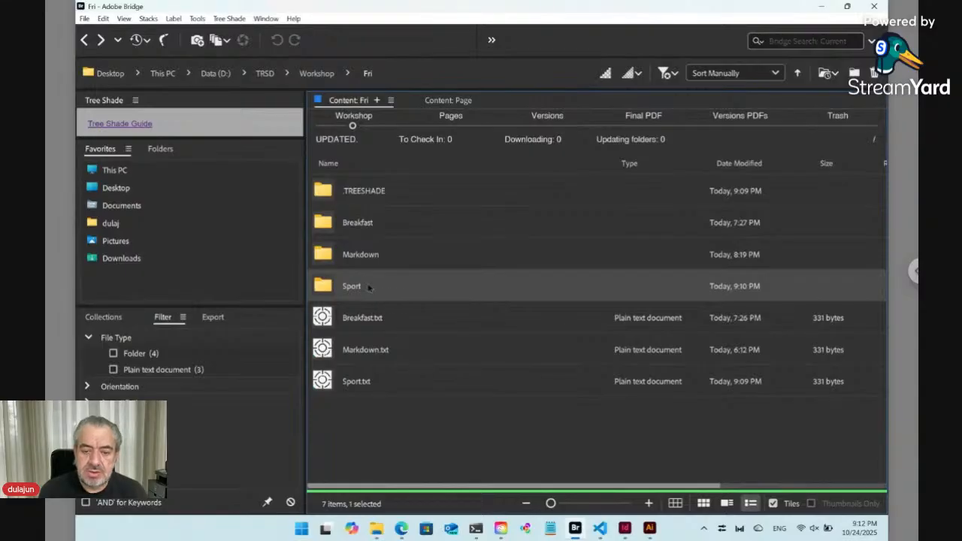
{"action": "left_click", "coordinate": [369, 386]}
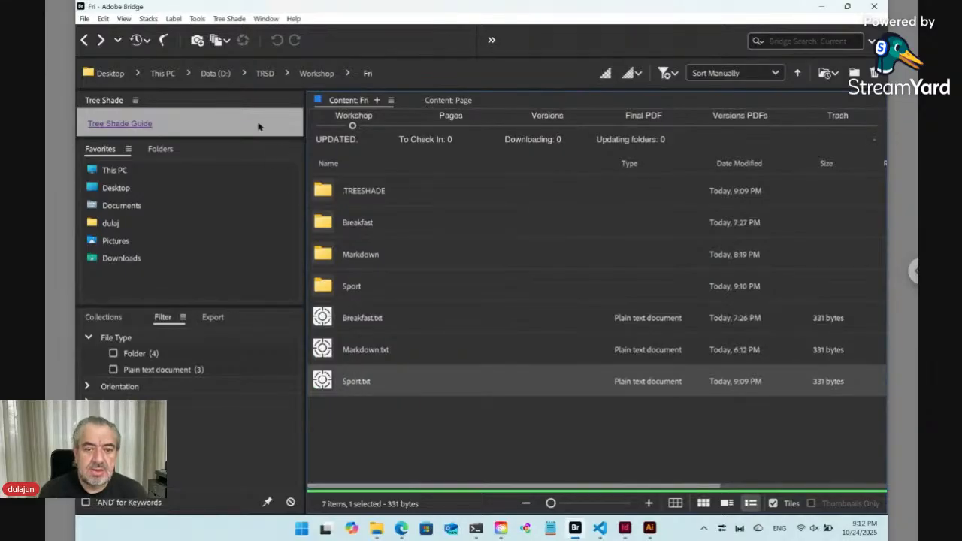
{"action": "left_click", "coordinate": [228, 20]}
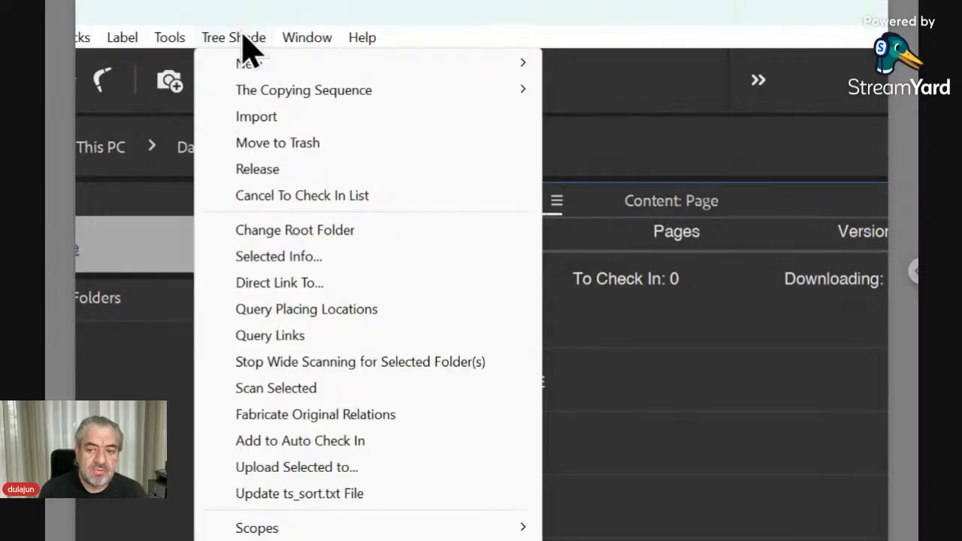
{"action": "left_click", "coordinate": [242, 39]}
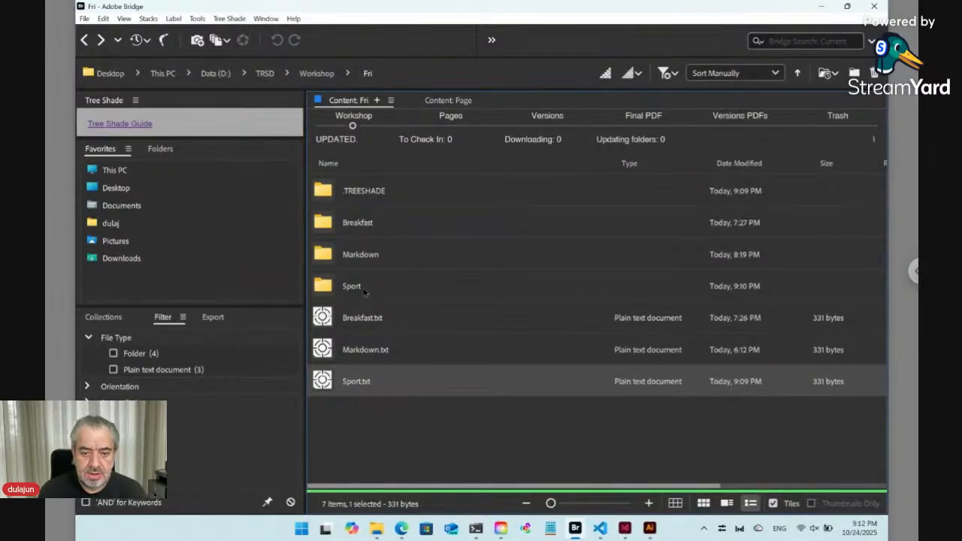
Open the Sport folder and inspect its Arabic and English InDesign documents.
{"action": "double_click", "coordinate": [366, 291]}
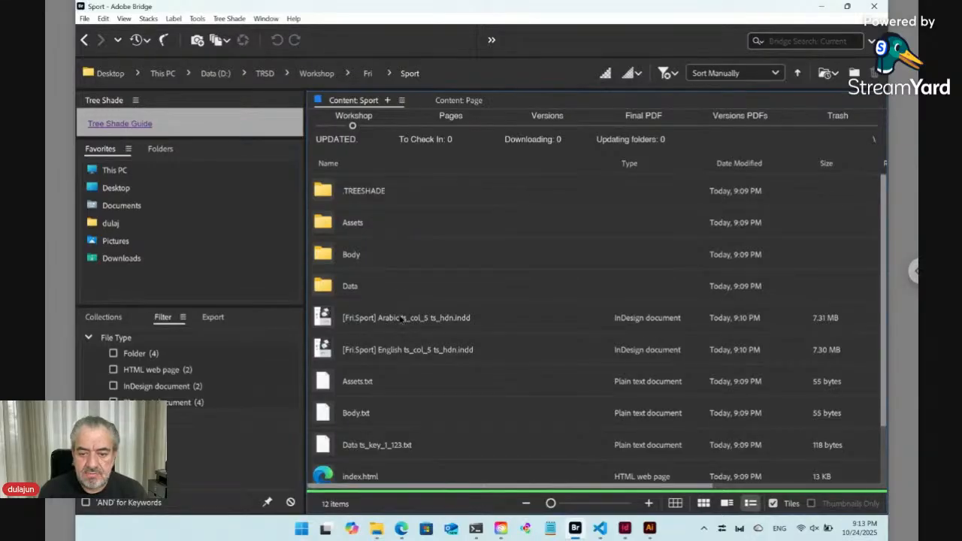
{"action": "left_click", "coordinate": [402, 318]}
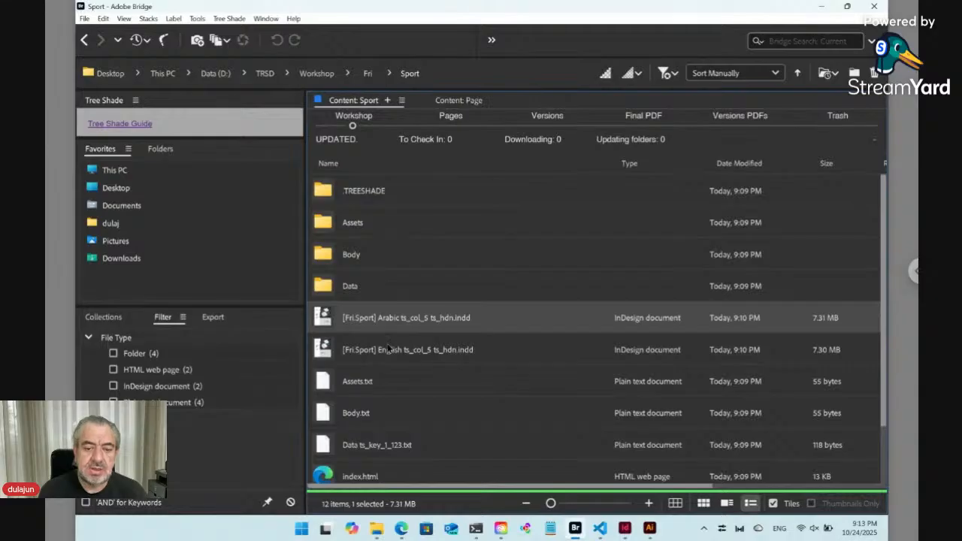
{"action": "left_click", "coordinate": [389, 349]}
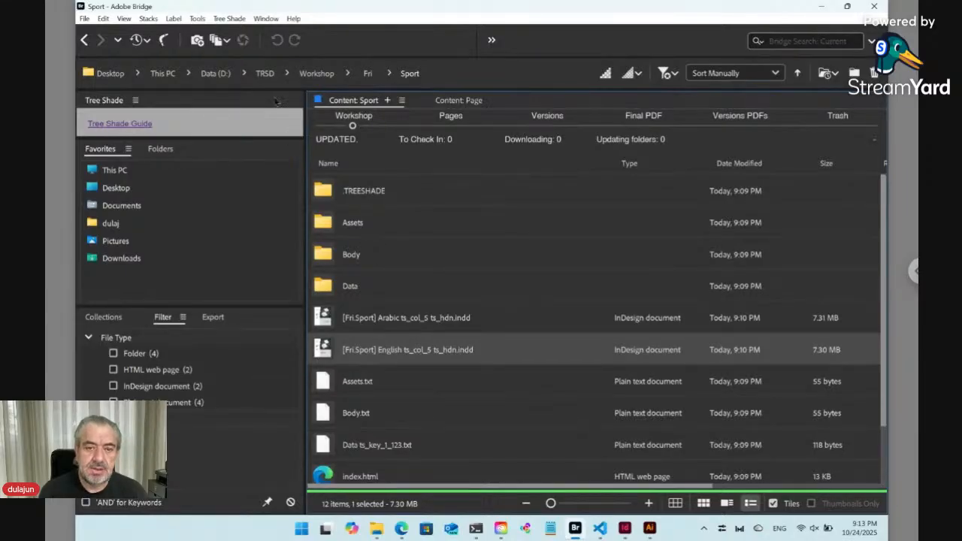
Reveal the path of the new-item templates through the Tree Shade New submenu.
{"action": "left_click", "coordinate": [233, 21]}
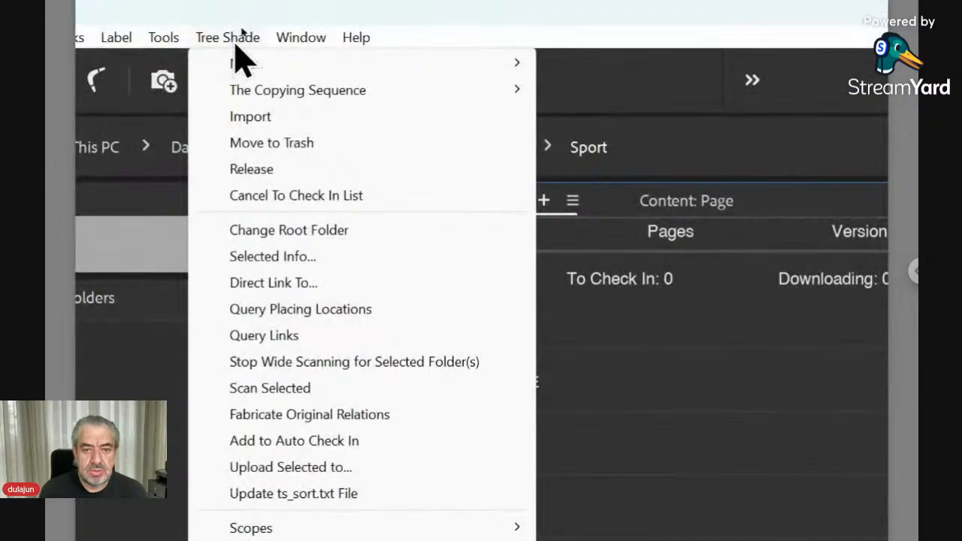
{"action": "mouse_move", "coordinate": [254, 75]}
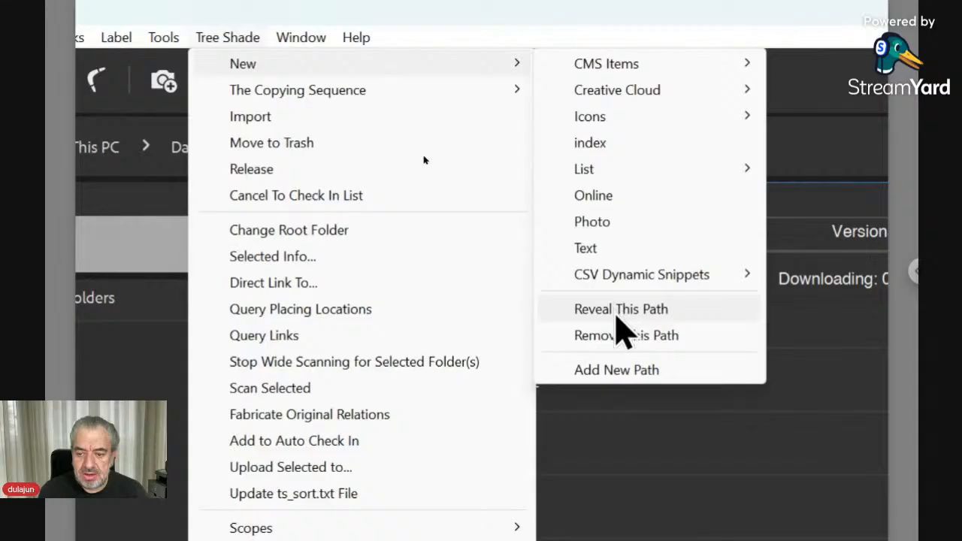
{"action": "left_click", "coordinate": [618, 314]}
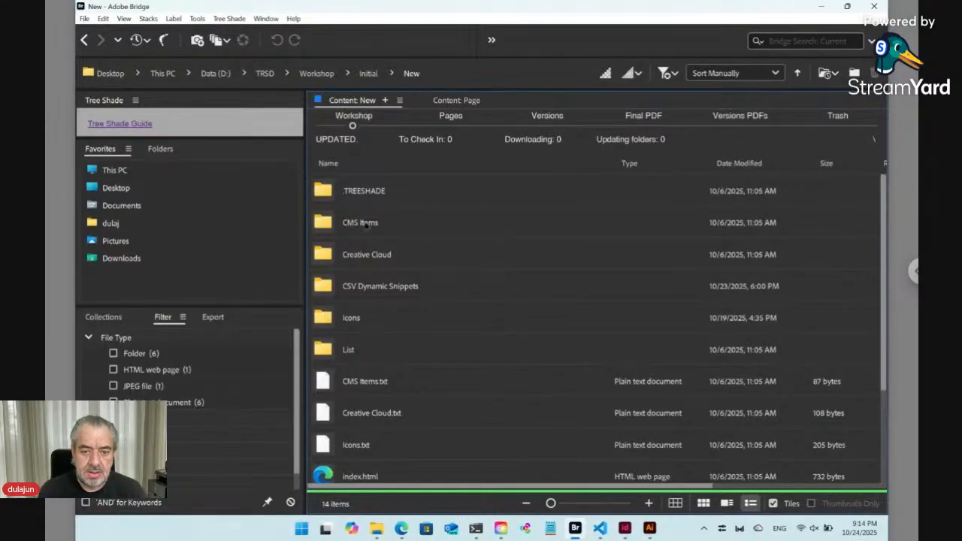
Go back to the Sport folder and browse the contents of its Data and Body subfolders.
{"action": "left_click", "coordinate": [362, 230]}
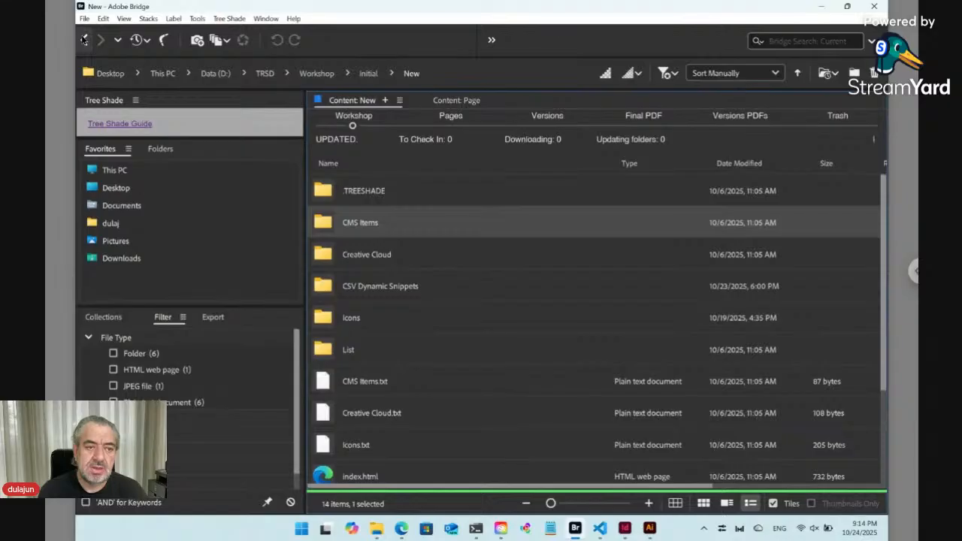
{"action": "left_click", "coordinate": [84, 40]}
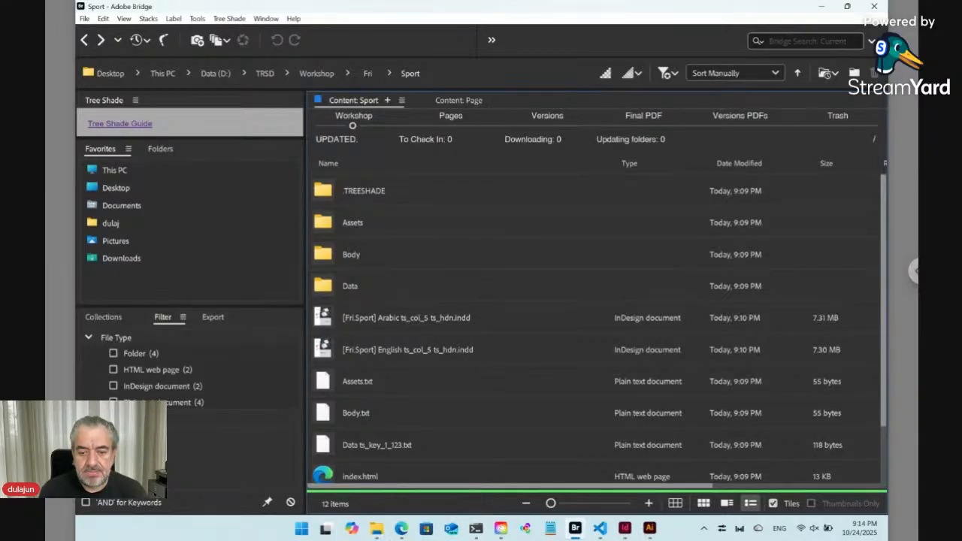
{"action": "left_click", "coordinate": [374, 291]}
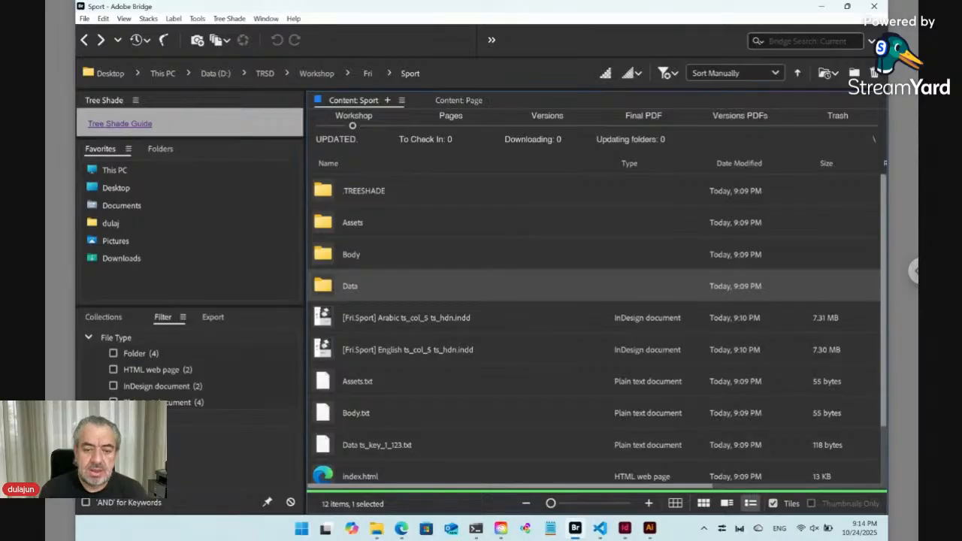
{"action": "double_click", "coordinate": [330, 286]}
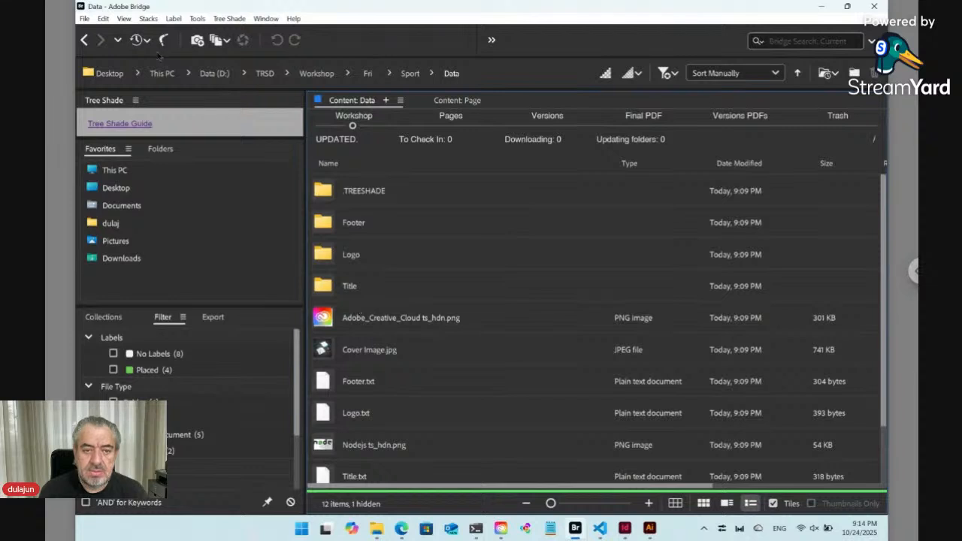
{"action": "left_click", "coordinate": [87, 39]}
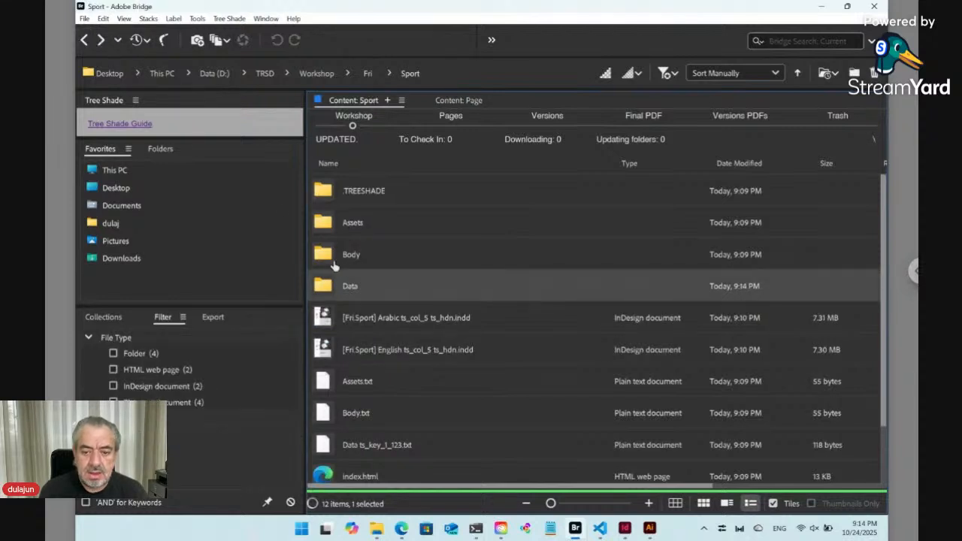
{"action": "double_click", "coordinate": [364, 259]}
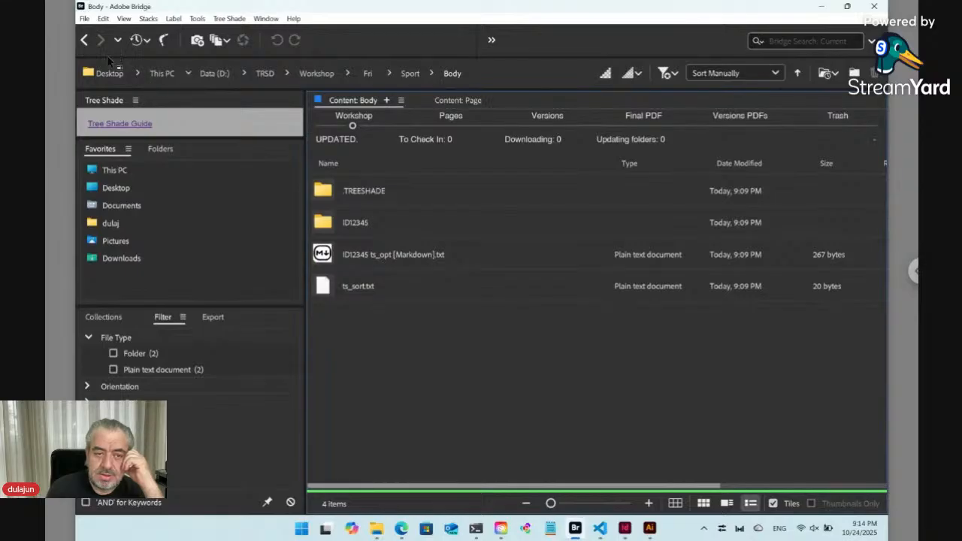
{"action": "left_click", "coordinate": [85, 40]}
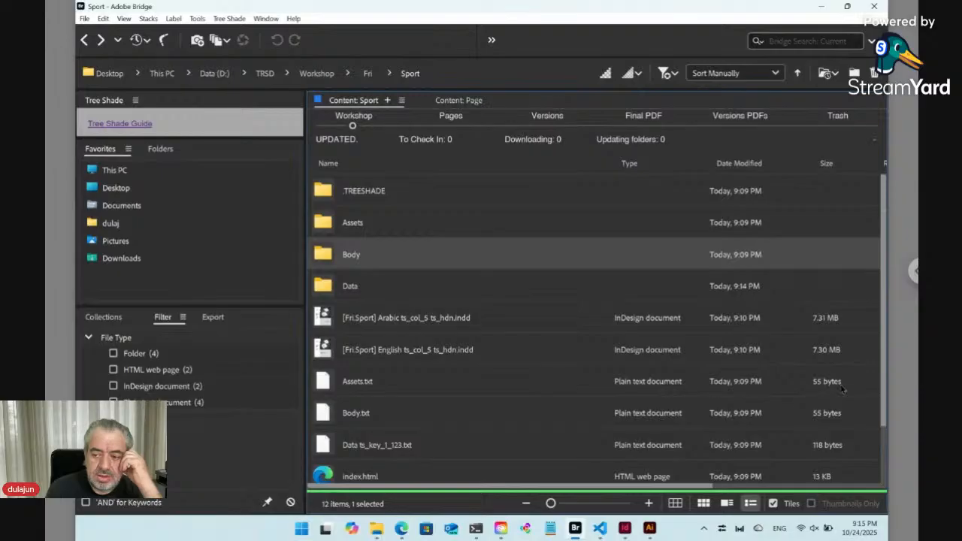
Open the Sport page's online form from the Data text file, accepting the prompt.
{"action": "scroll", "coordinate": [886, 451], "scroll_direction": "down", "scroll_amount": 2}
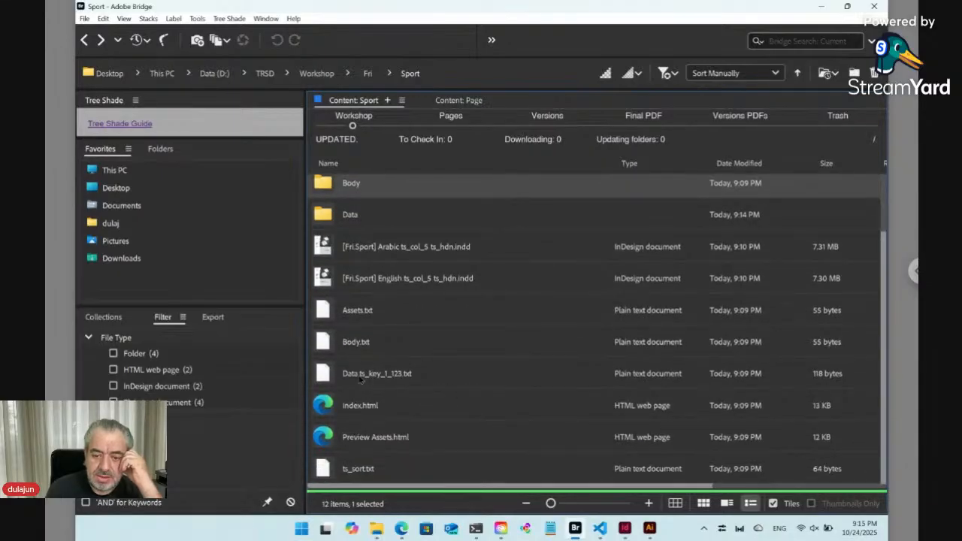
{"action": "left_click", "coordinate": [360, 379]}
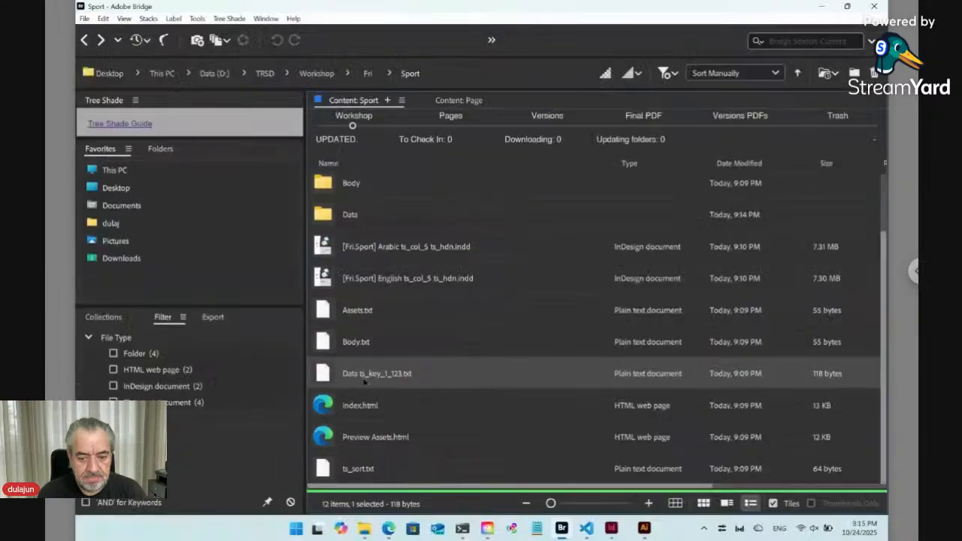
{"action": "double_click", "coordinate": [333, 376]}
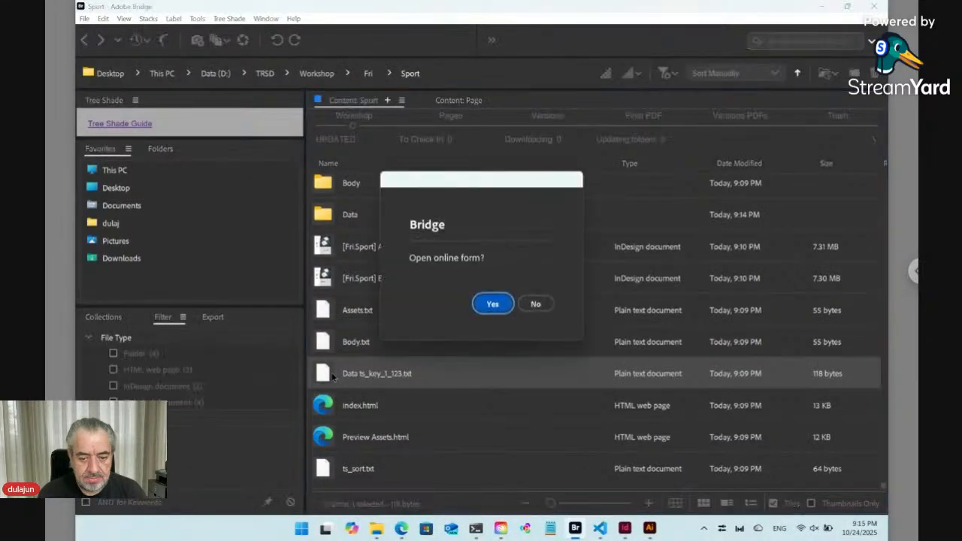
{"action": "left_click", "coordinate": [498, 307]}
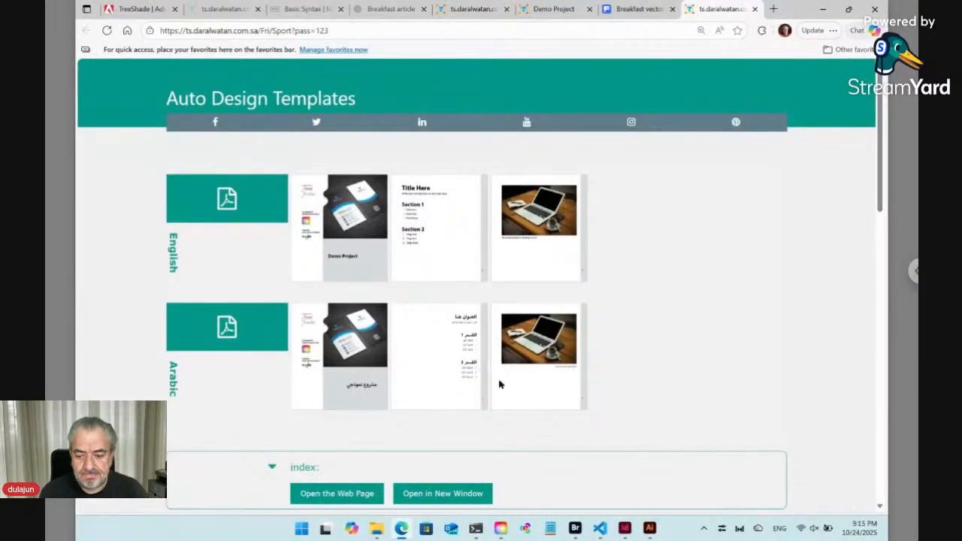
Open the English PDF version from the form and scroll through its pages.
{"action": "left_click", "coordinate": [576, 528]}
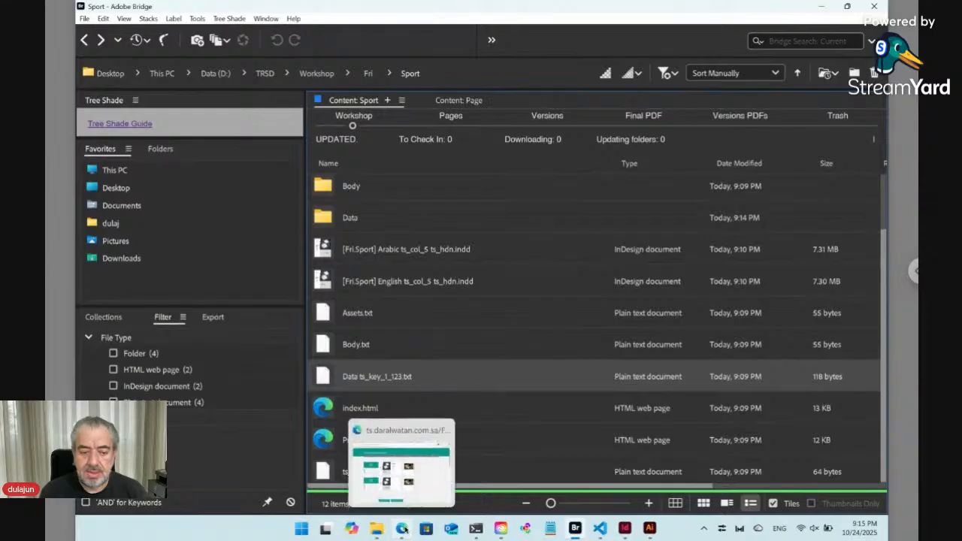
{"action": "left_click", "coordinate": [402, 529]}
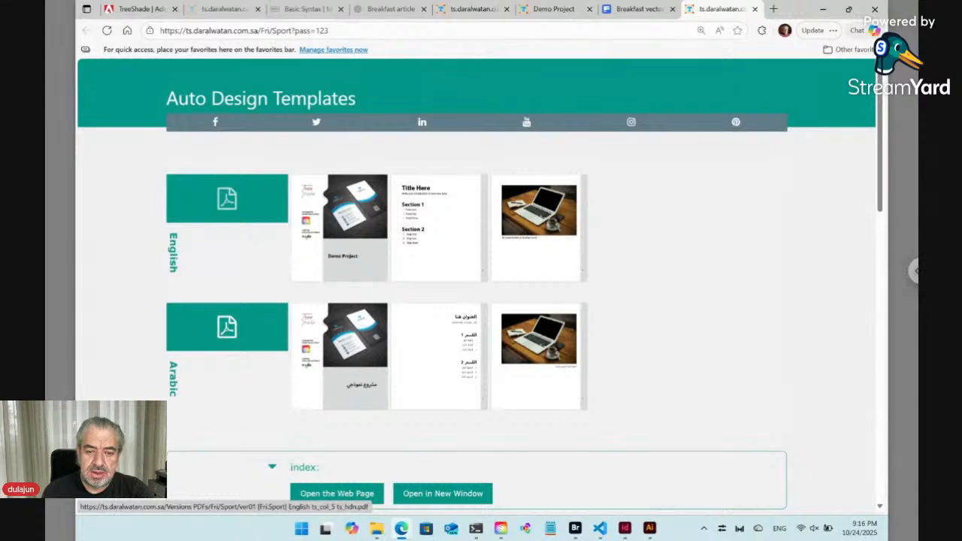
{"action": "left_click", "coordinate": [307, 235]}
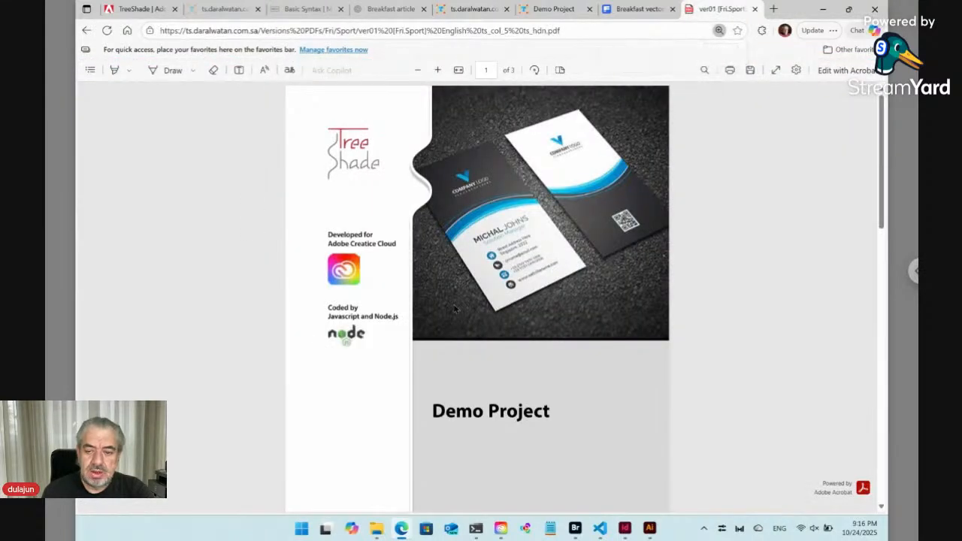
{"action": "scroll", "coordinate": [454, 308], "scroll_direction": "down", "scroll_amount": 4}
{"action": "scroll", "coordinate": [454, 308], "scroll_direction": "down", "scroll_amount": 2}
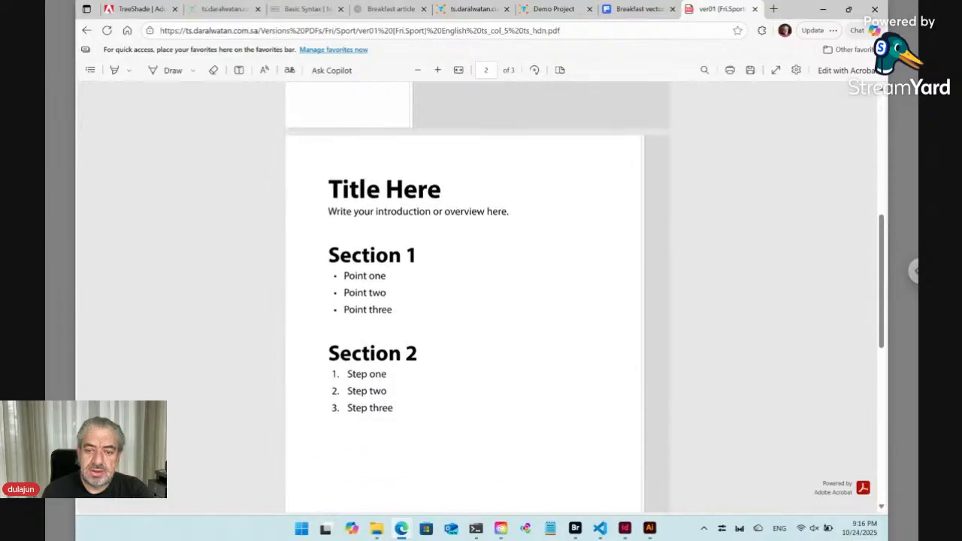
{"action": "scroll", "coordinate": [243, 182], "scroll_direction": "down", "scroll_amount": 2}
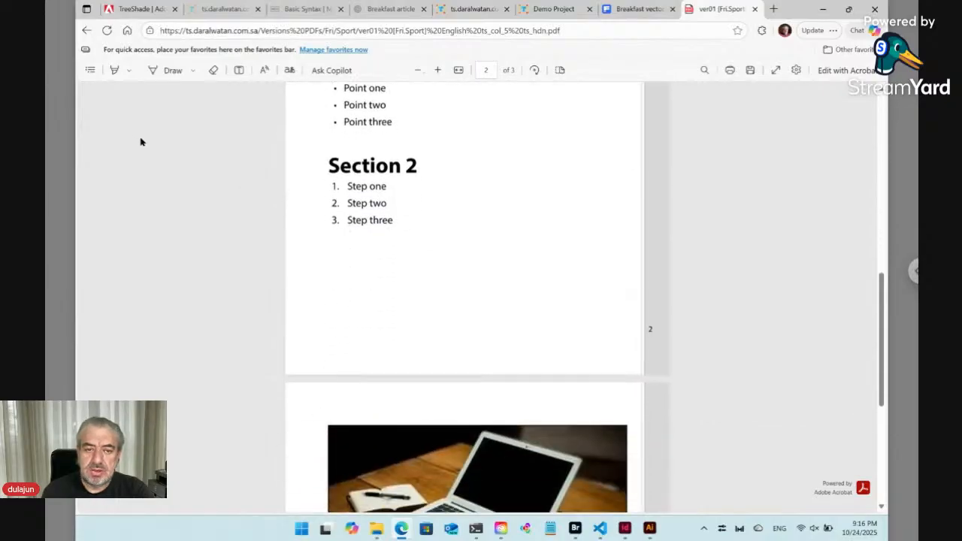
Preview the index web page in a new window in Arabic and English, then close its tab.
{"action": "left_click", "coordinate": [87, 31]}
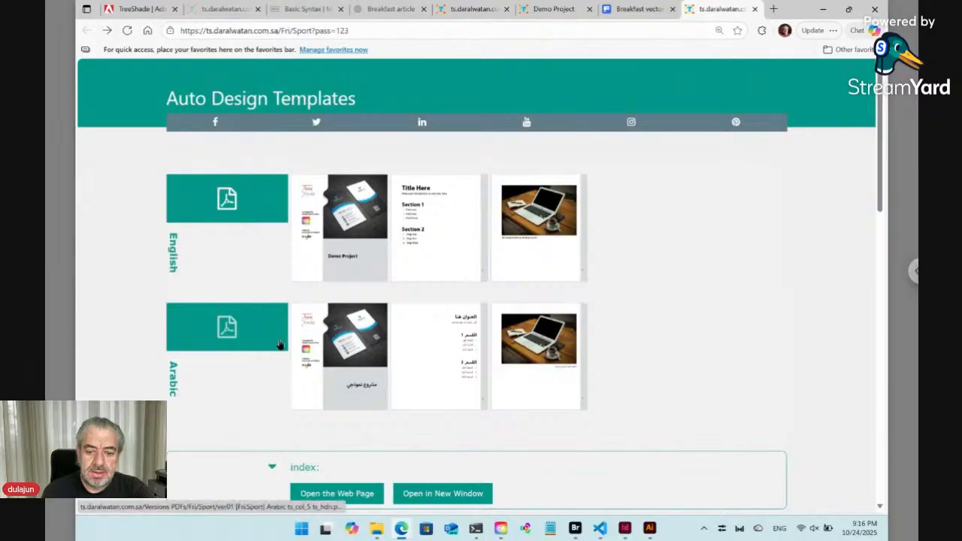
{"action": "scroll", "coordinate": [283, 345], "scroll_direction": "down", "scroll_amount": 2}
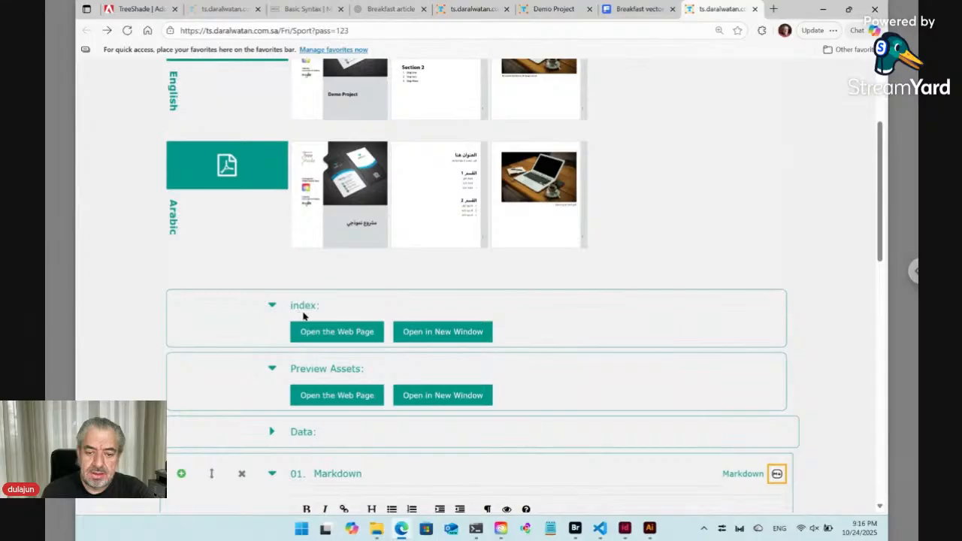
{"action": "left_click", "coordinate": [444, 339]}
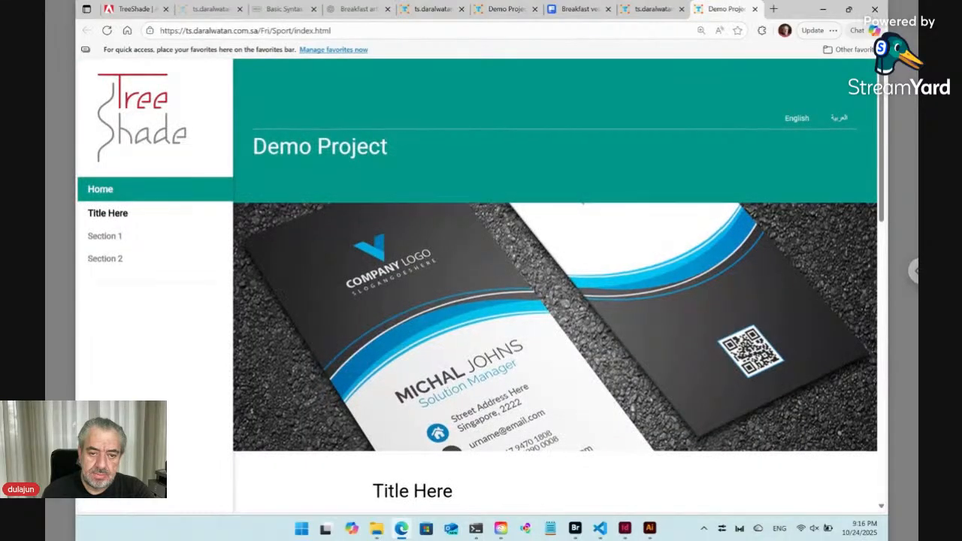
{"action": "scroll", "coordinate": [555, 300], "scroll_direction": "down", "scroll_amount": 3}
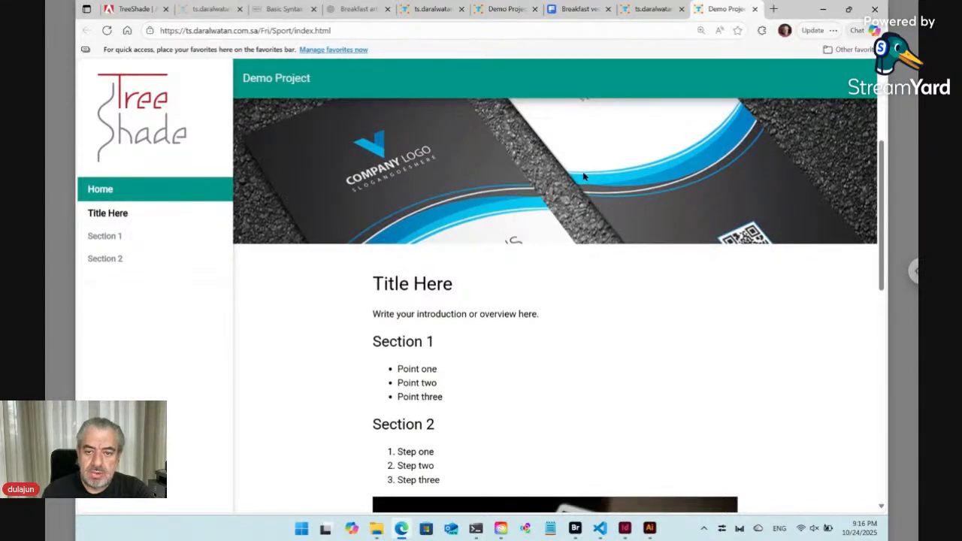
{"action": "scroll", "coordinate": [583, 172], "scroll_direction": "up", "scroll_amount": 3}
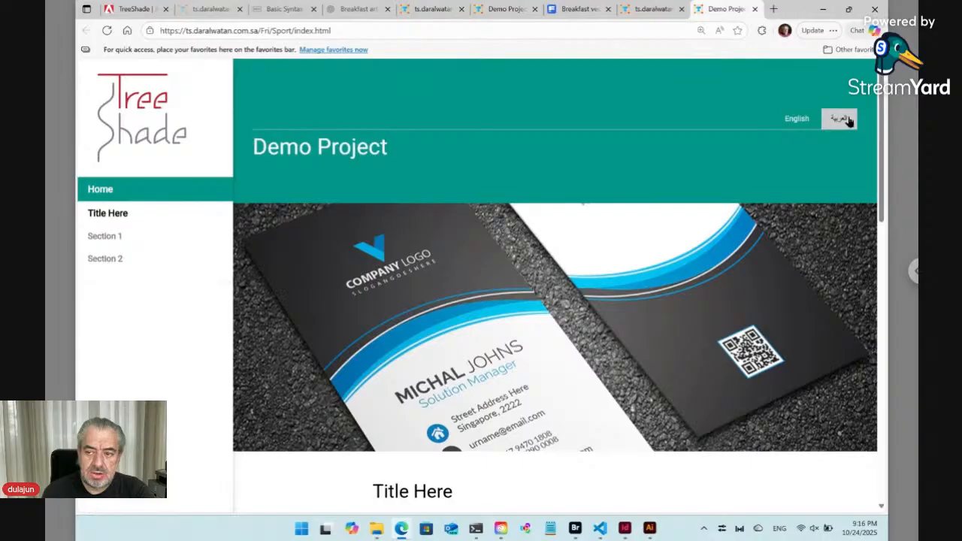
{"action": "left_click", "coordinate": [847, 119]}
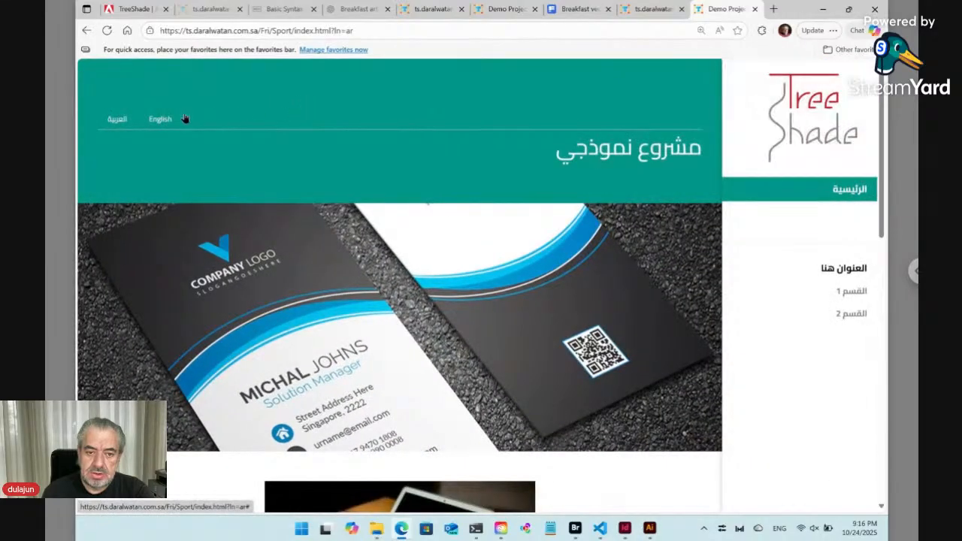
{"action": "left_click", "coordinate": [160, 120]}
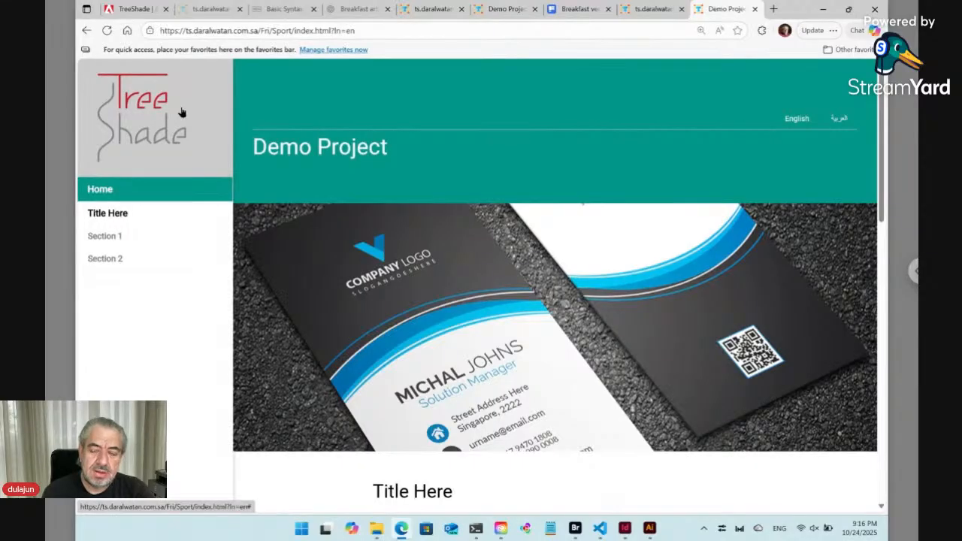
{"action": "left_click", "coordinate": [756, 9]}
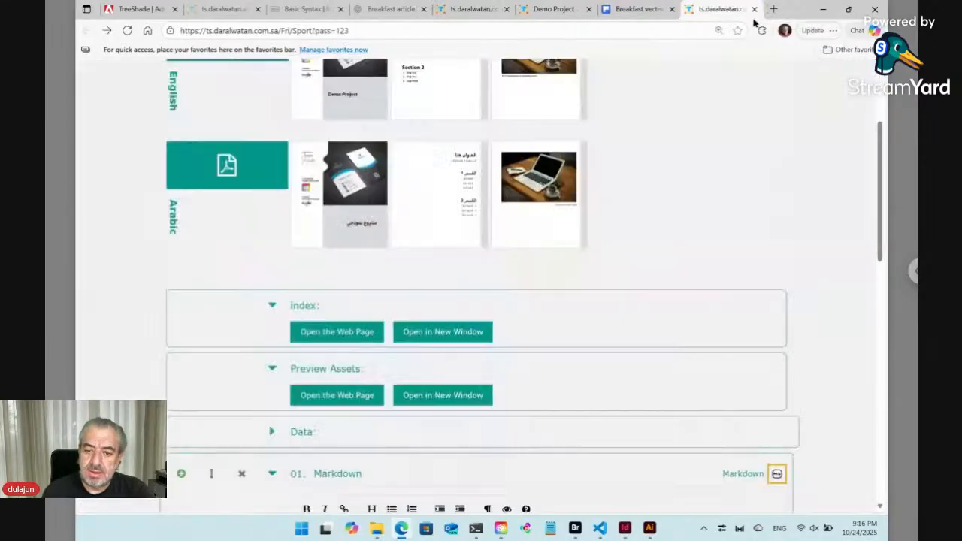
Open the index web page beside the form and reveal the title section's Markdown source.
{"action": "left_click", "coordinate": [327, 332]}
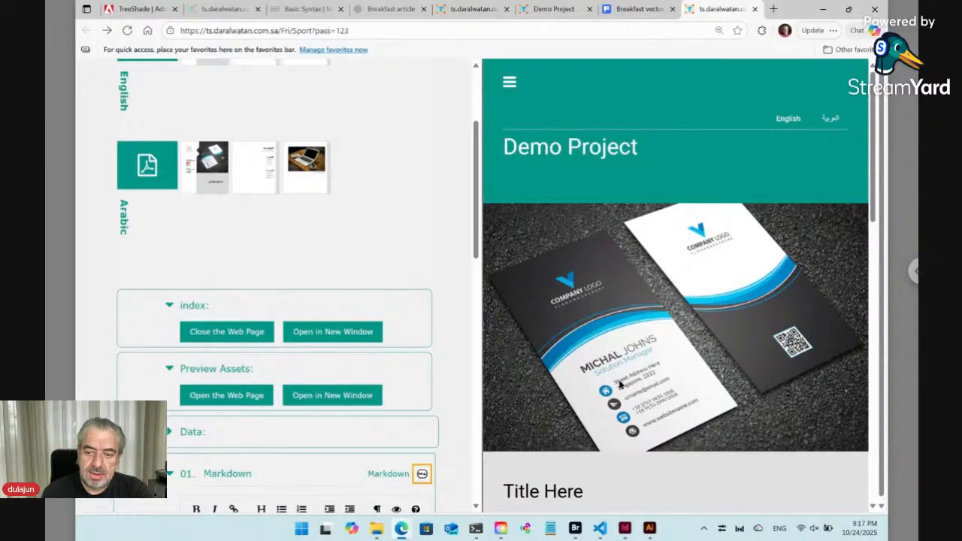
{"action": "scroll", "coordinate": [620, 383], "scroll_direction": "down", "scroll_amount": 4}
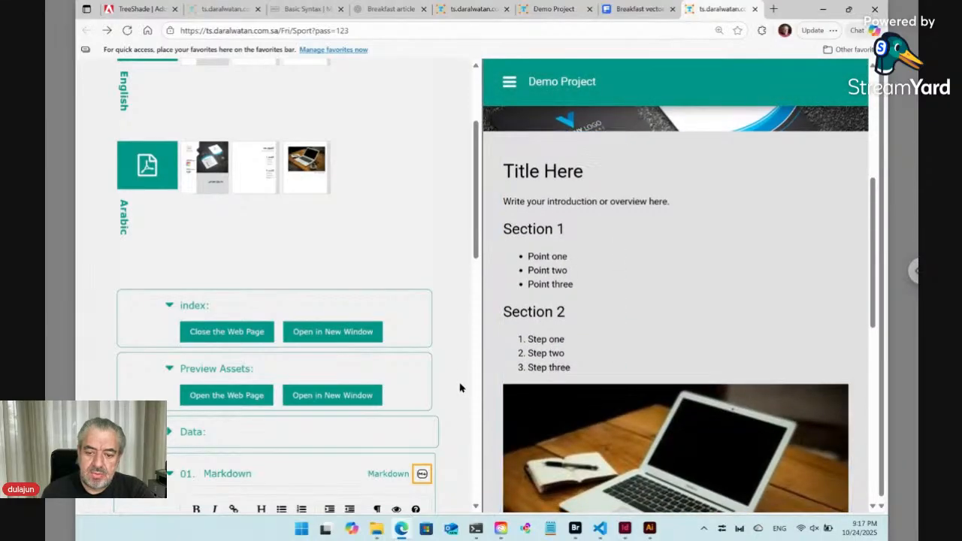
{"action": "scroll", "coordinate": [460, 388], "scroll_direction": "down", "scroll_amount": 6}
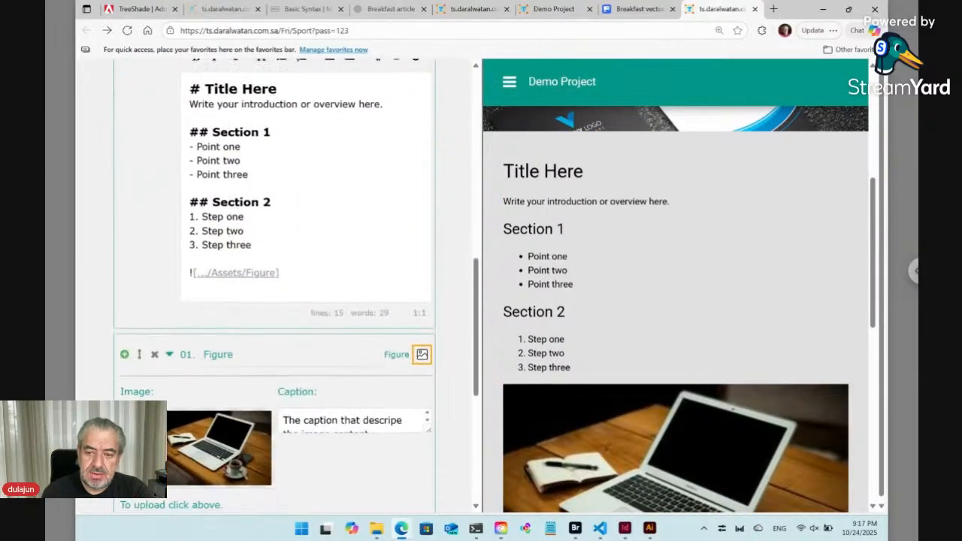
{"action": "mouse_move", "coordinate": [528, 311]}
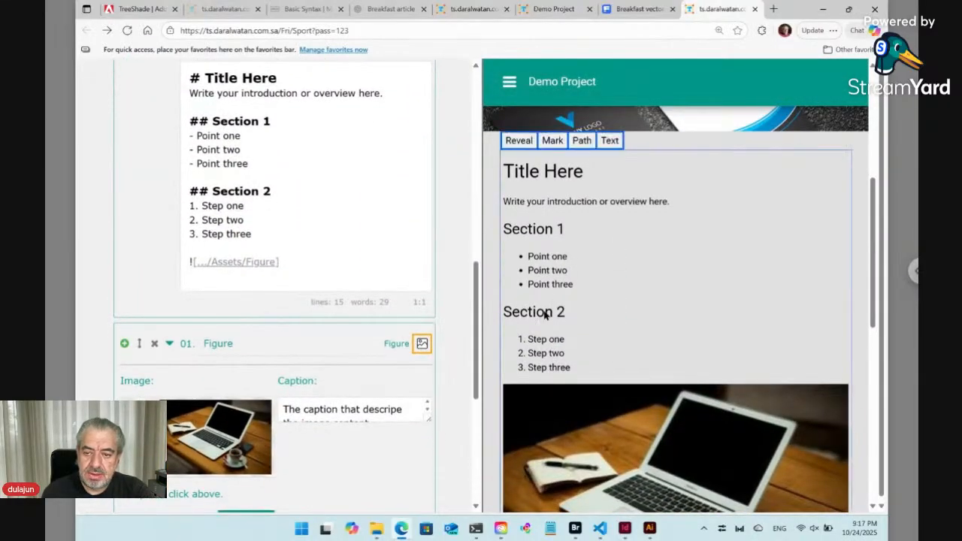
{"action": "left_click", "coordinate": [519, 141]}
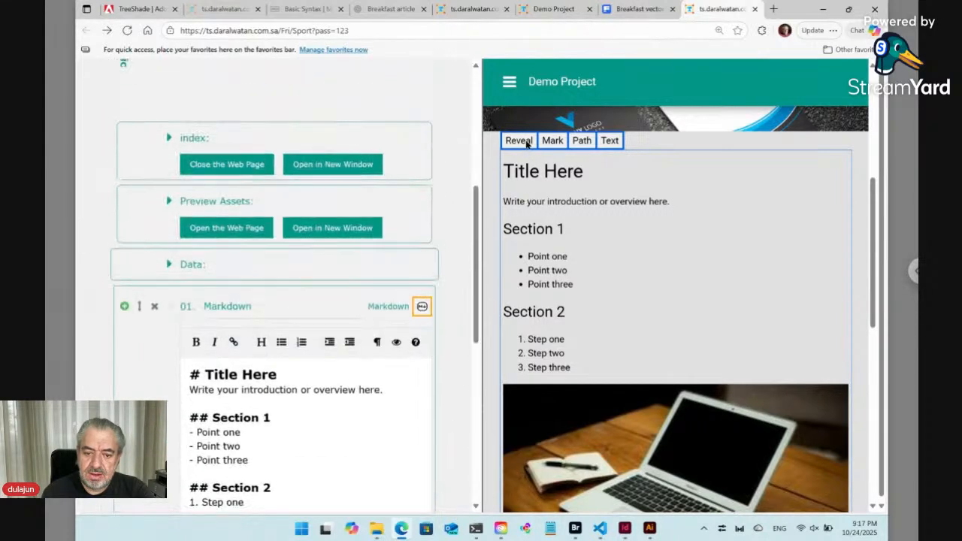
Reveal the image's Figure block in the form, inspect its caption, and reopen the Markdown block.
{"action": "left_click", "coordinate": [305, 413]}
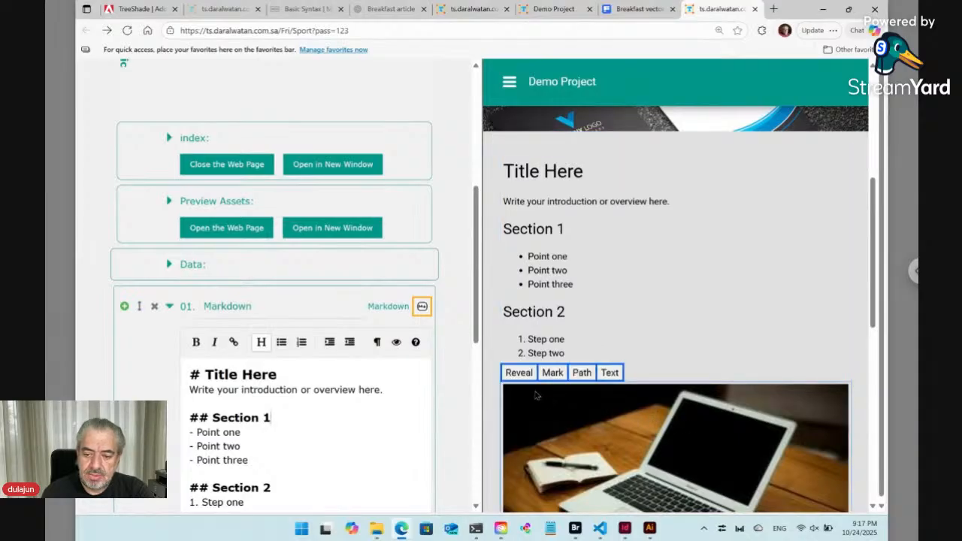
{"action": "left_click", "coordinate": [519, 372]}
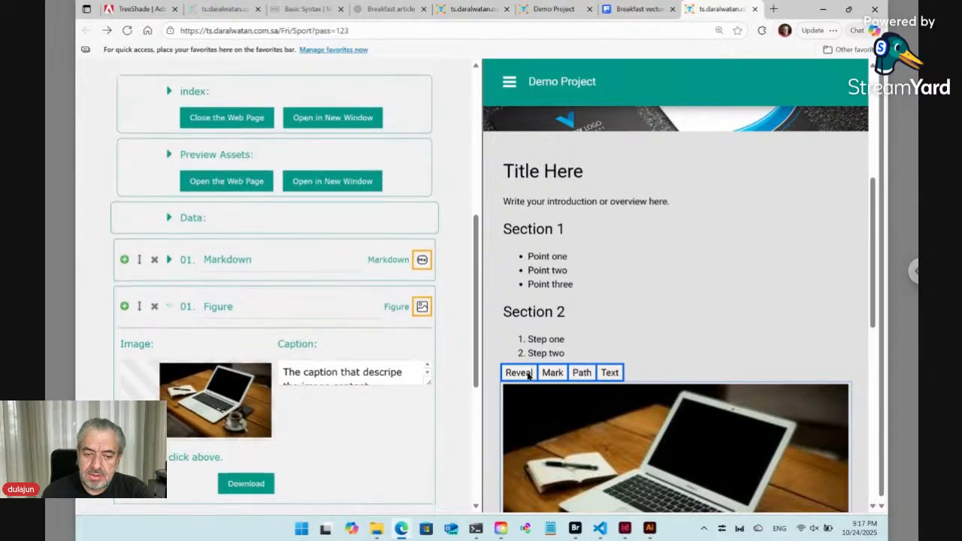
{"action": "left_click", "coordinate": [369, 375]}
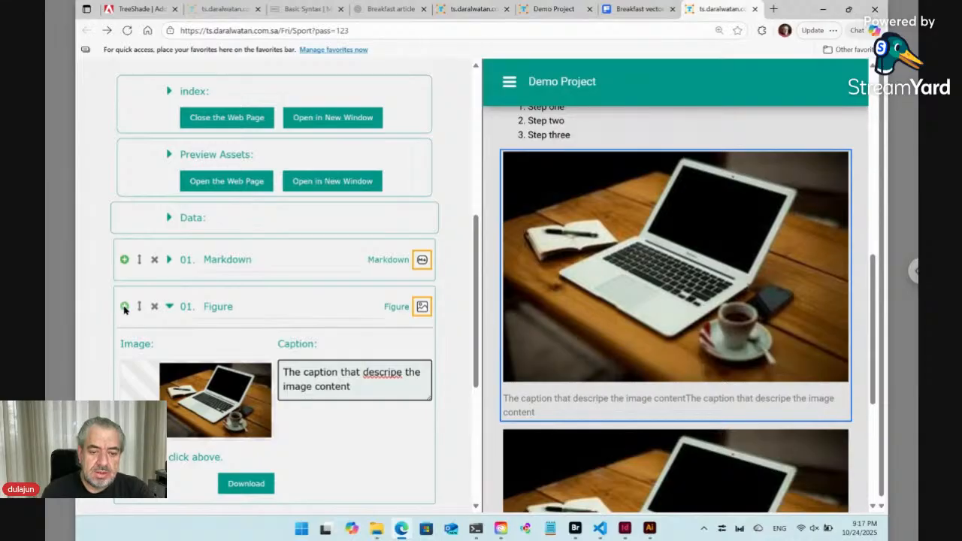
{"action": "left_click", "coordinate": [170, 261]}
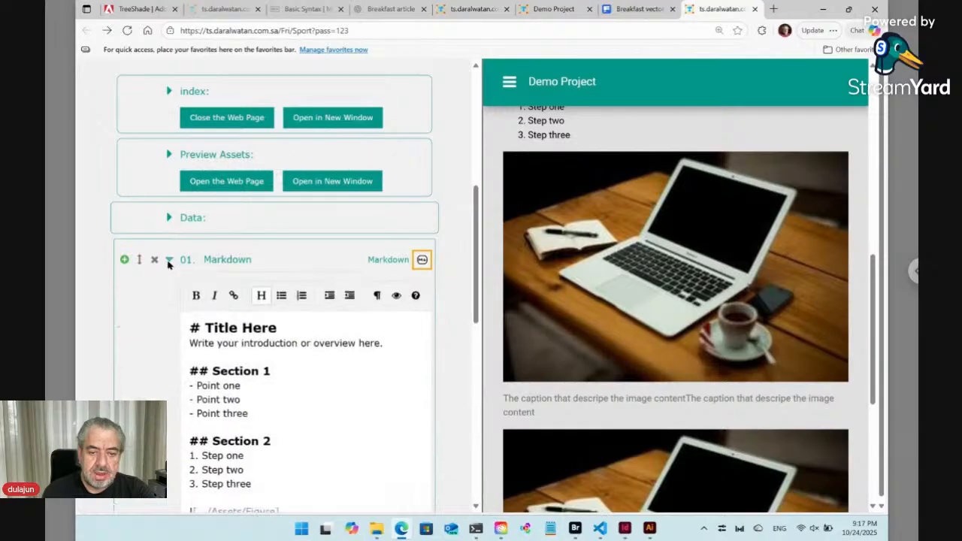
{"action": "left_click", "coordinate": [246, 357]}
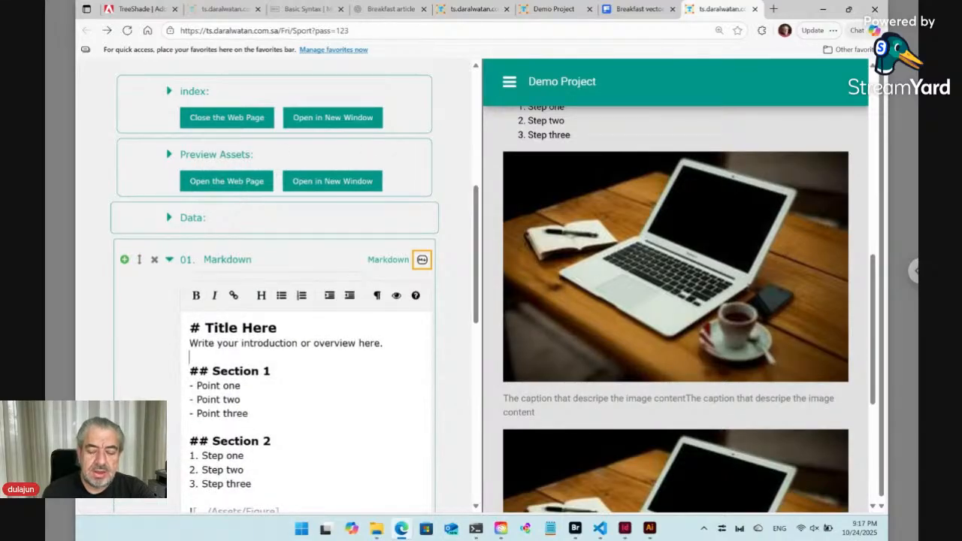
{"action": "left_click", "coordinate": [359, 30]}
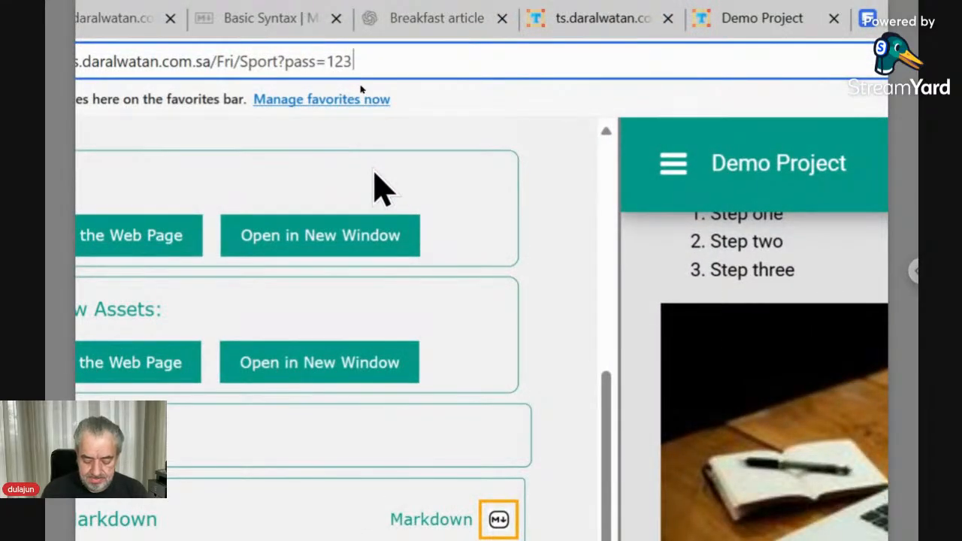
Reload the form in Arabic by adding the ln=ar parameter to the page address.
{"action": "type", "text": "&"}
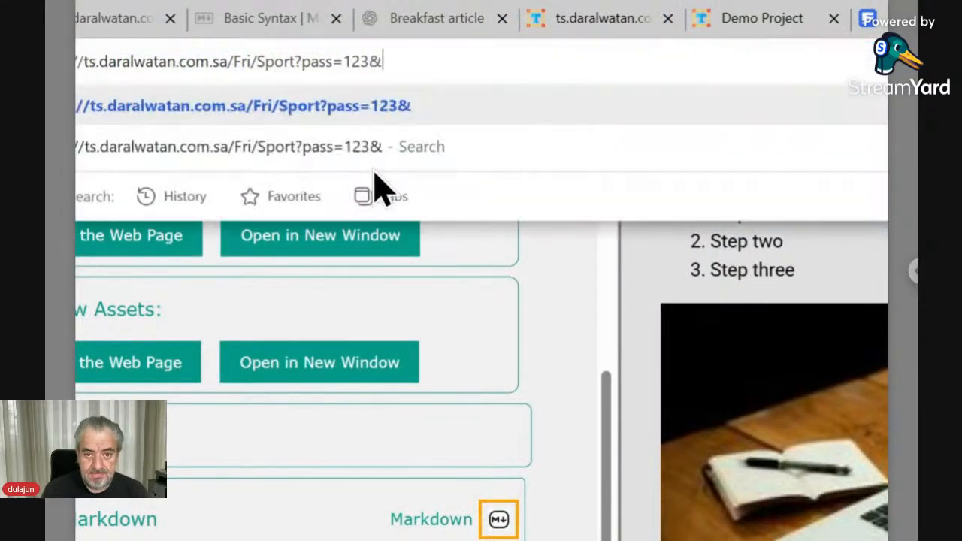
{"action": "type", "text": "l"}
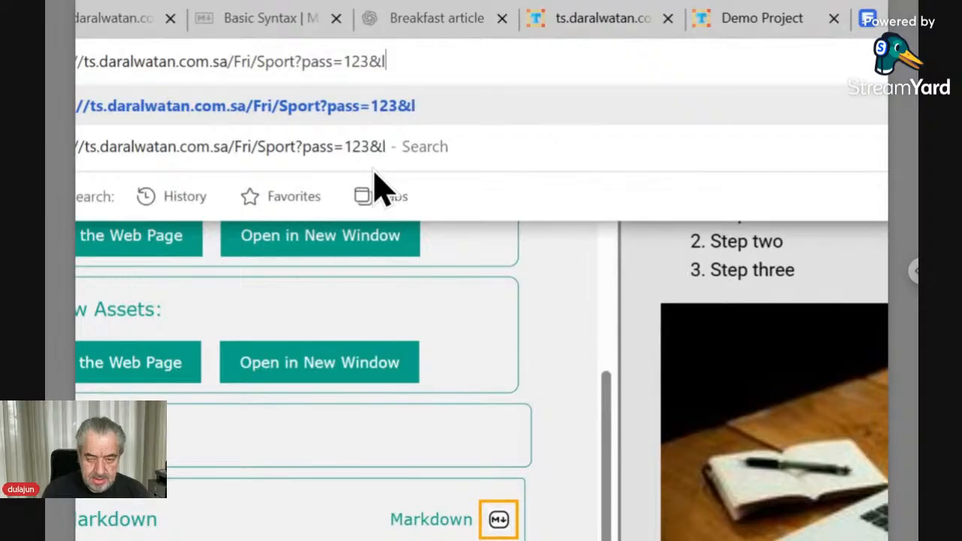
{"action": "type", "text": "n=ar"}
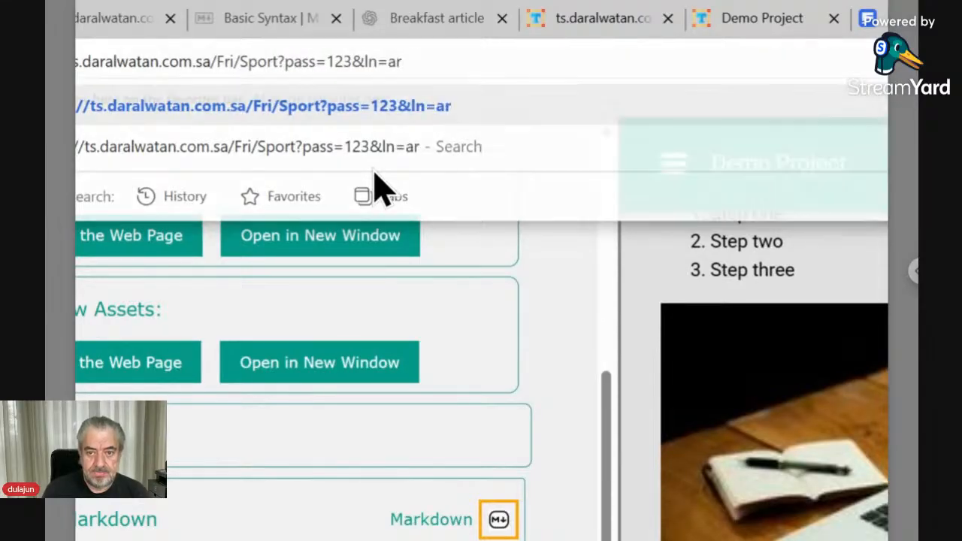
{"action": "key", "text": "Return"}
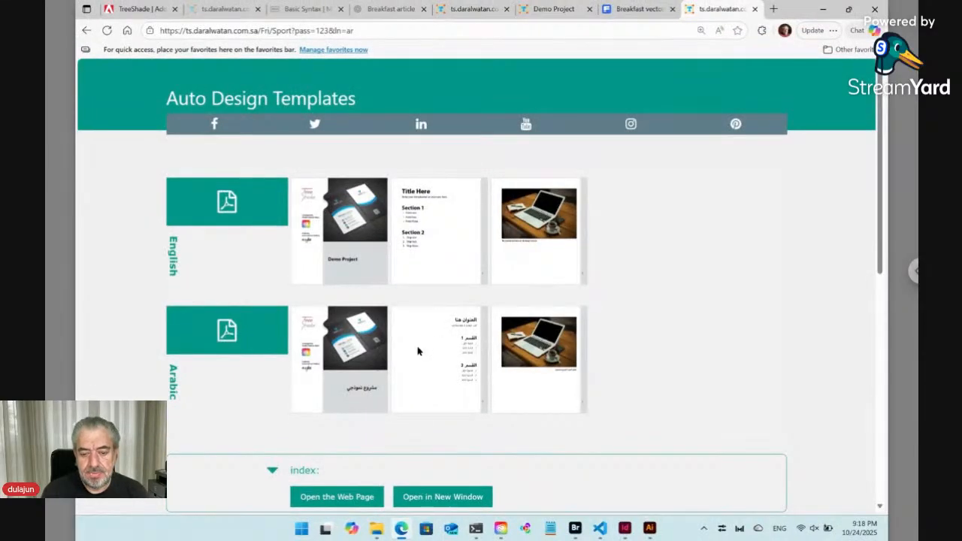
Switch the Arabic Markdown block's text direction to right-to-left.
{"action": "scroll", "coordinate": [418, 351], "scroll_direction": "down", "scroll_amount": 5}
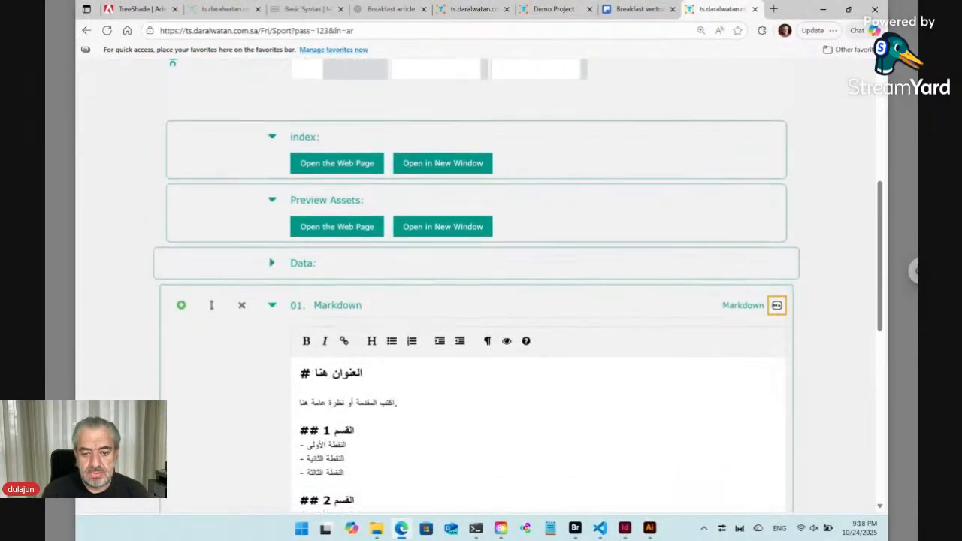
{"action": "scroll", "coordinate": [379, 286], "scroll_direction": "down", "scroll_amount": 2}
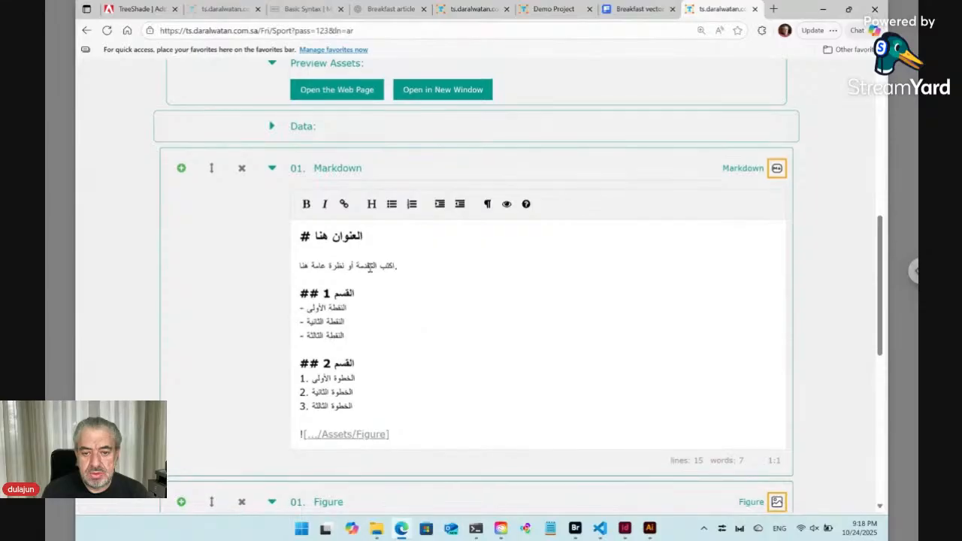
{"action": "left_click", "coordinate": [487, 206]}
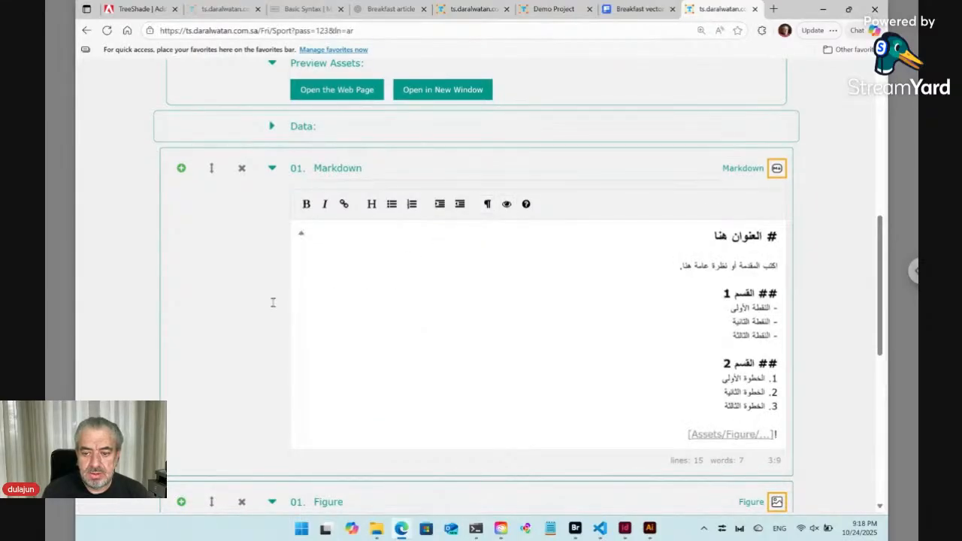
Inspect the Figure's Arabic caption, then switch the form to the Bilingual version.
{"action": "scroll", "coordinate": [245, 308], "scroll_direction": "down", "scroll_amount": 5}
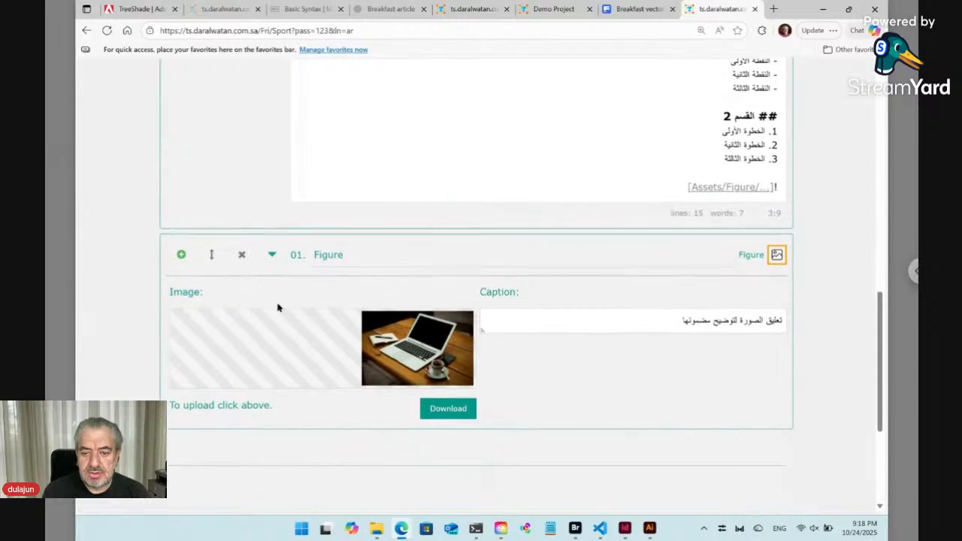
{"action": "left_click", "coordinate": [615, 325]}
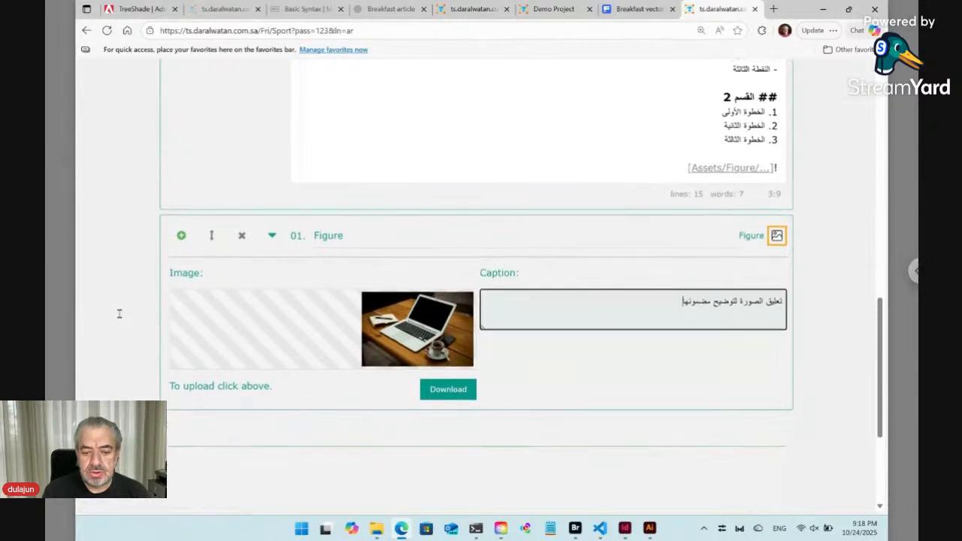
{"action": "scroll", "coordinate": [118, 314], "scroll_direction": "down", "scroll_amount": 4}
{"action": "left_click", "coordinate": [627, 402]}
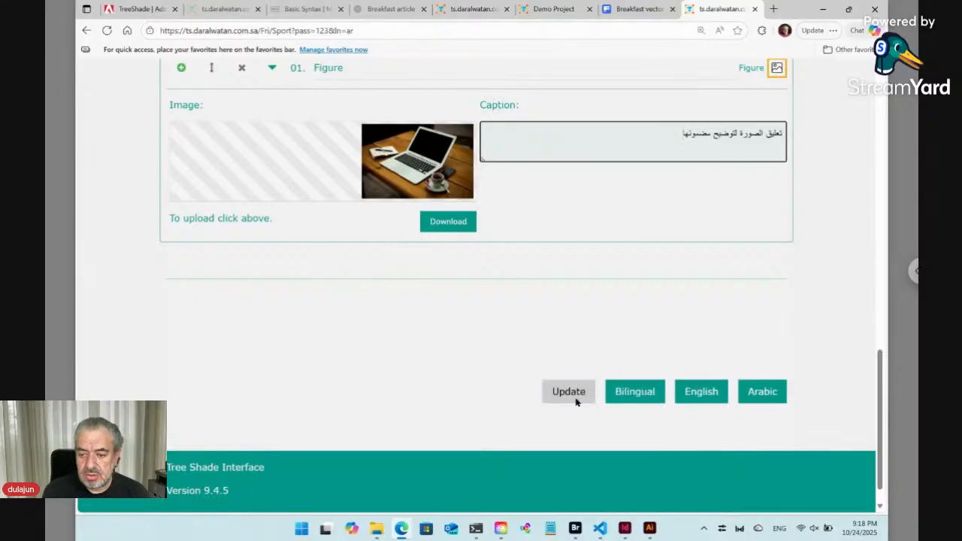
{"action": "left_click", "coordinate": [708, 399]}
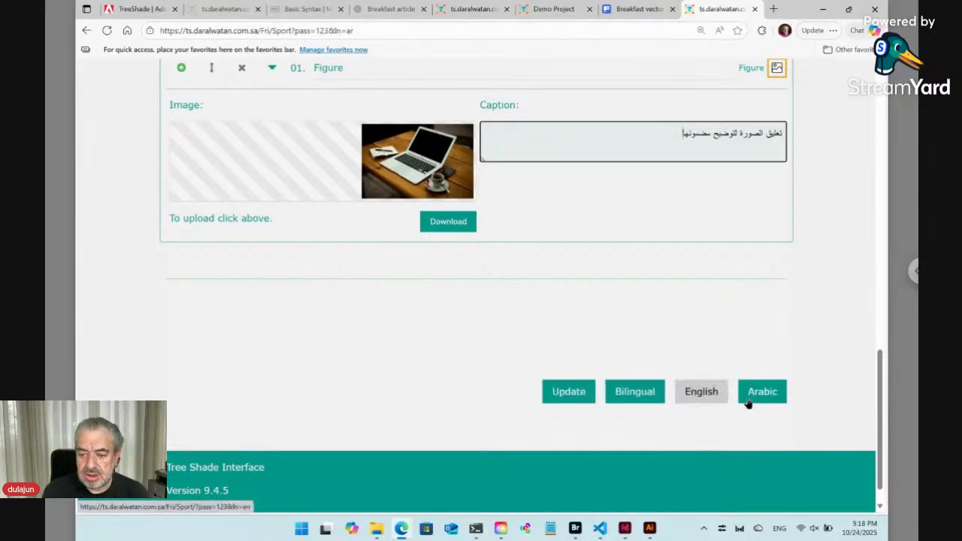
{"action": "left_click", "coordinate": [635, 394]}
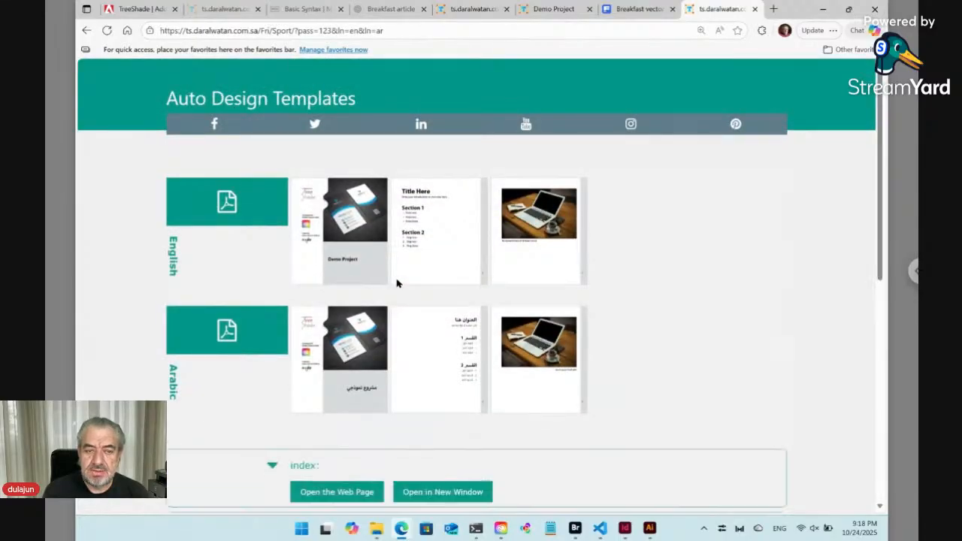
Collapse the Markdown block's English and Arabic sections.
{"action": "scroll", "coordinate": [478, 285], "scroll_direction": "down", "scroll_amount": 7}
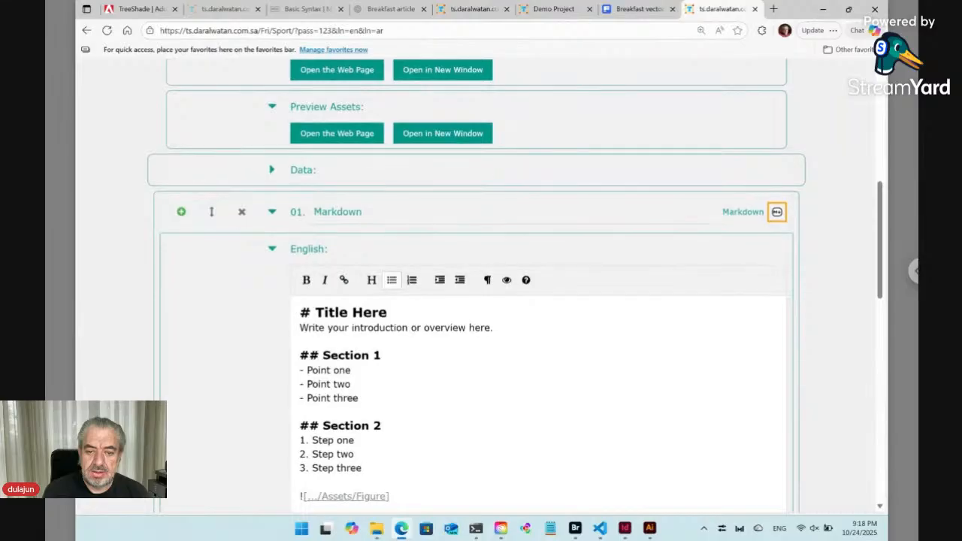
{"action": "left_click", "coordinate": [272, 248]}
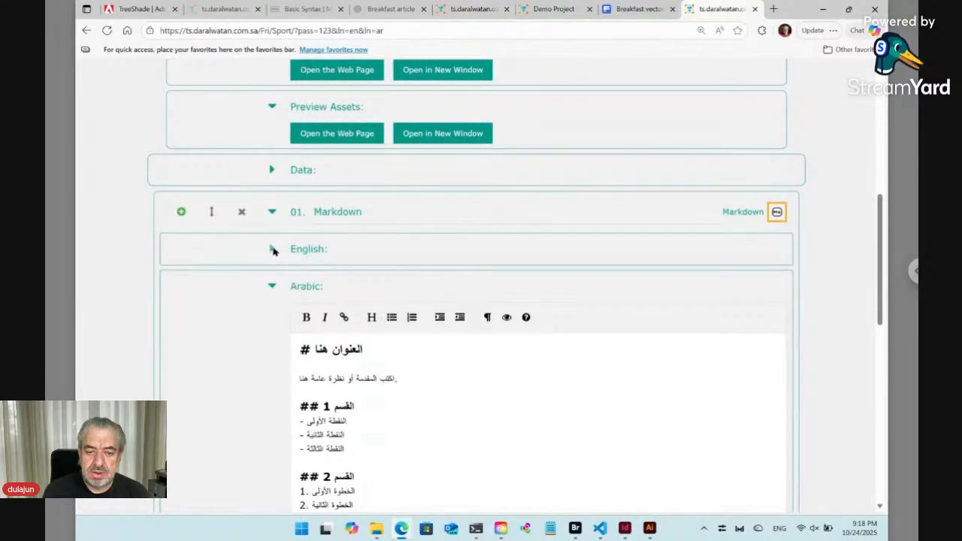
{"action": "left_click", "coordinate": [273, 286]}
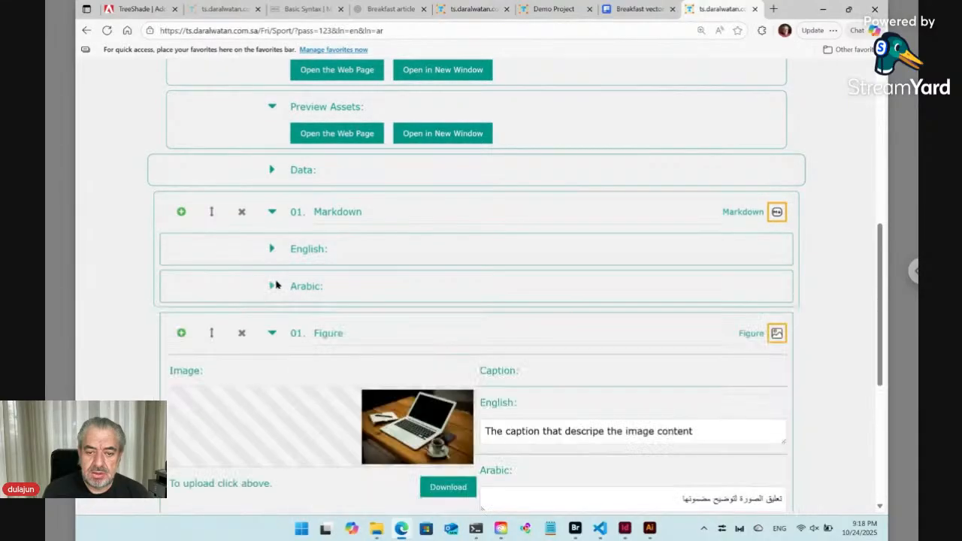
{"action": "scroll", "coordinate": [535, 359], "scroll_direction": "down", "scroll_amount": 3}
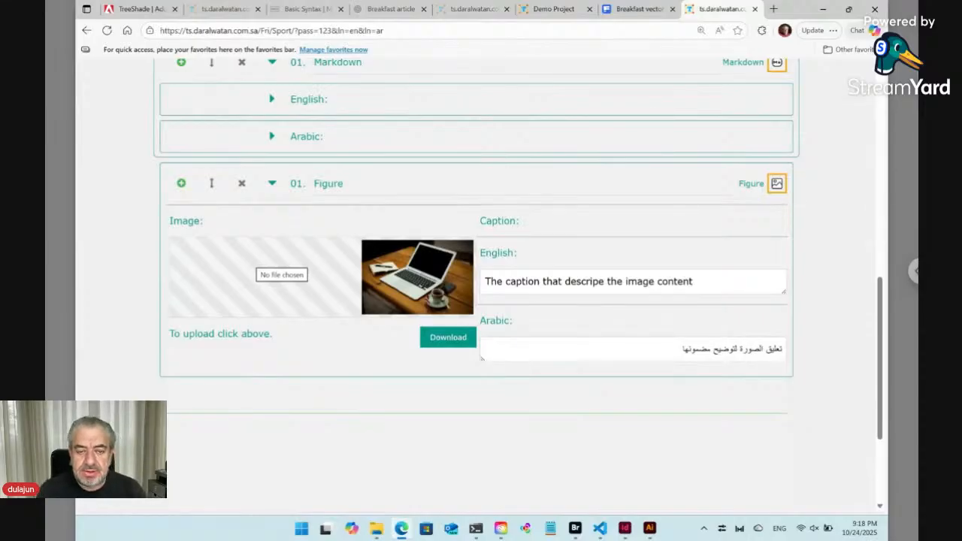
{"action": "scroll", "coordinate": [481, 286], "scroll_direction": "up", "scroll_amount": 4}
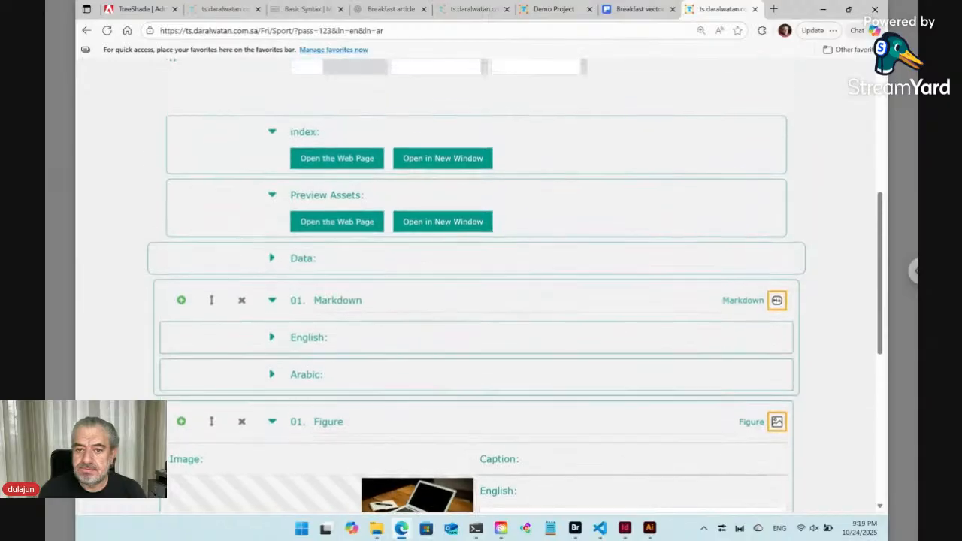
{"action": "scroll", "coordinate": [481, 286], "scroll_direction": "up", "scroll_amount": 1}
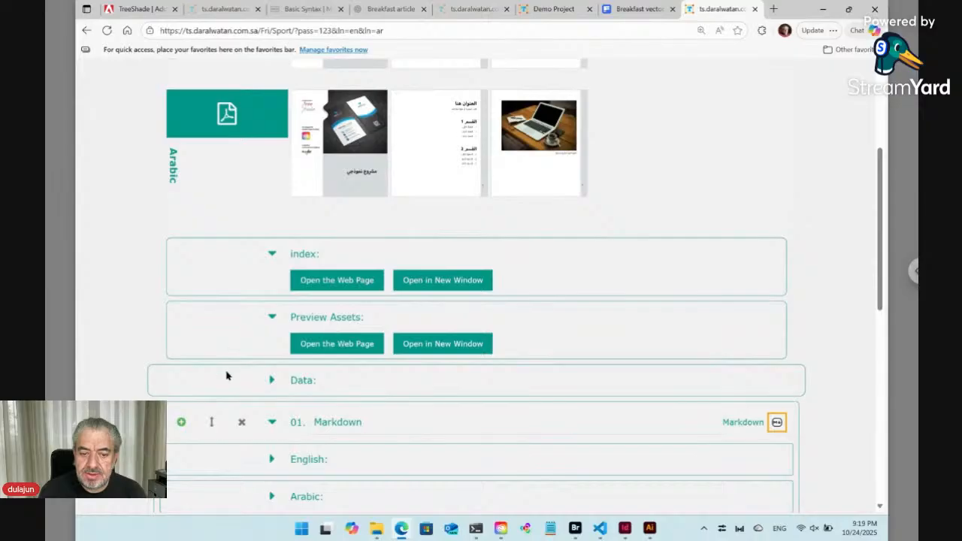
{"action": "scroll", "coordinate": [137, 388], "scroll_direction": "down", "scroll_amount": 3}
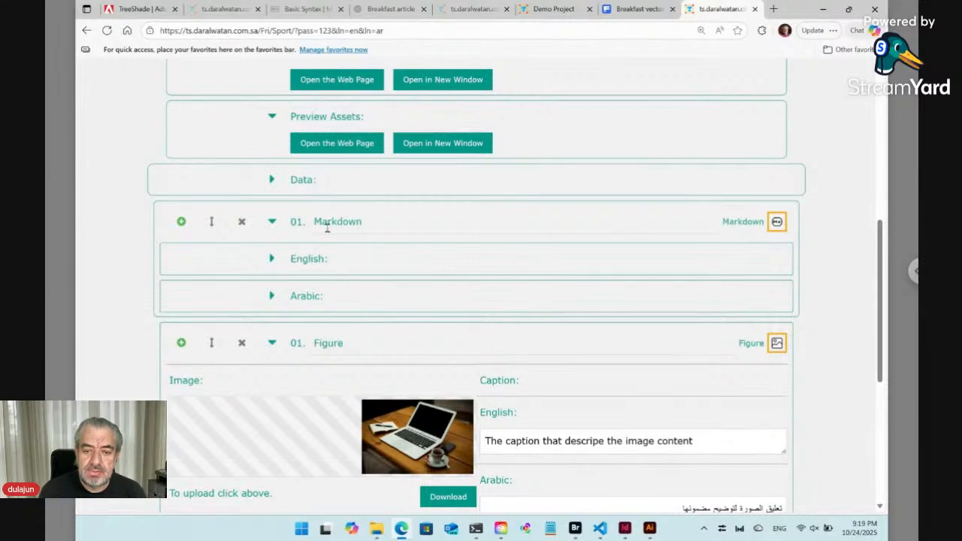
Add a second Figure block after the first one.
{"action": "left_click", "coordinate": [181, 345]}
{"action": "scroll", "coordinate": [153, 348], "scroll_direction": "down", "scroll_amount": 3}
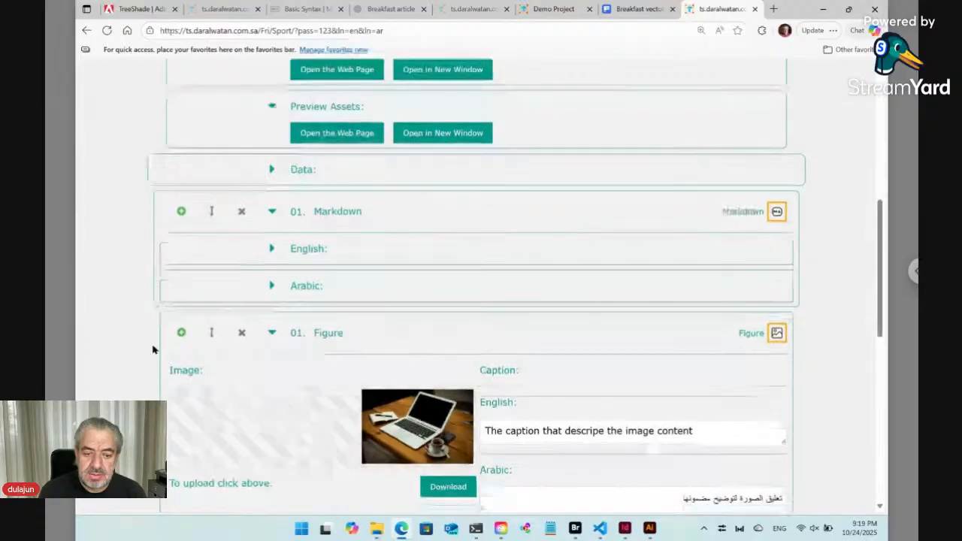
{"action": "scroll", "coordinate": [153, 347], "scroll_direction": "down", "scroll_amount": 3}
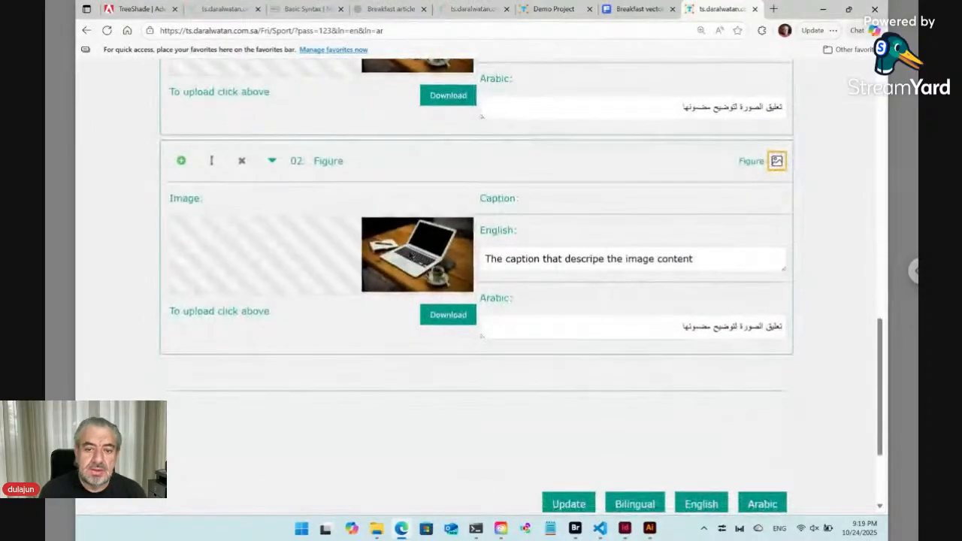
Upload abstract-blur-coffee-shop-cafe-interior.jpg from Downloads as the second figure's image.
{"action": "left_click", "coordinate": [410, 256]}
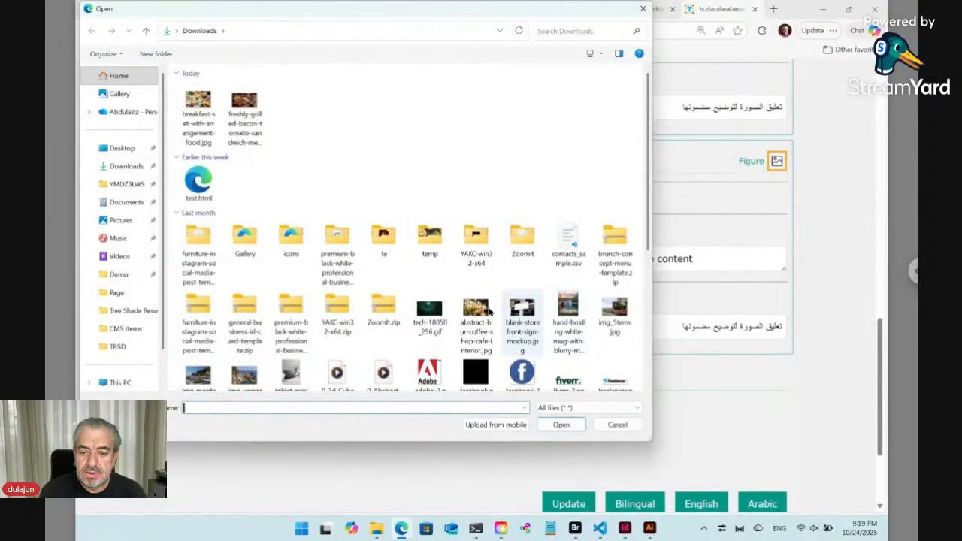
{"action": "left_click", "coordinate": [481, 317]}
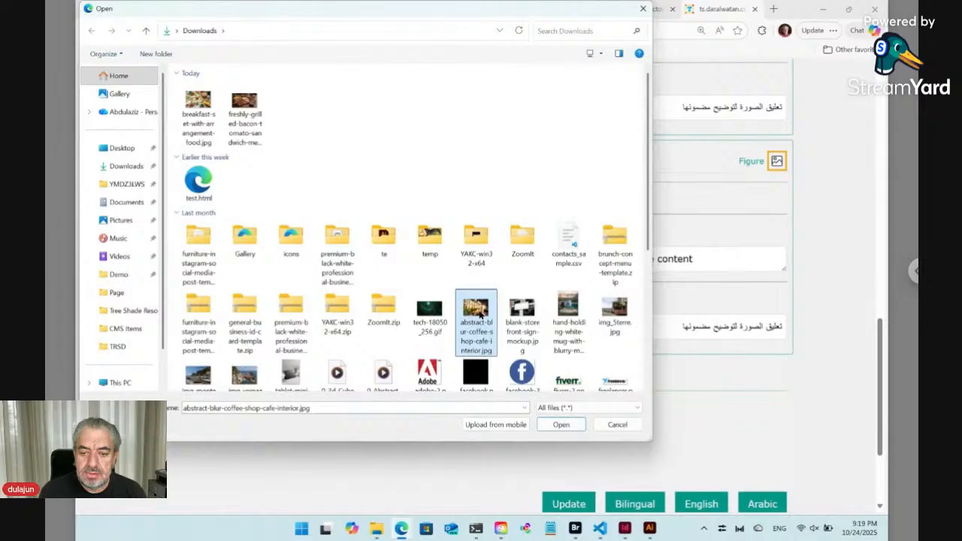
{"action": "left_click", "coordinate": [563, 425]}
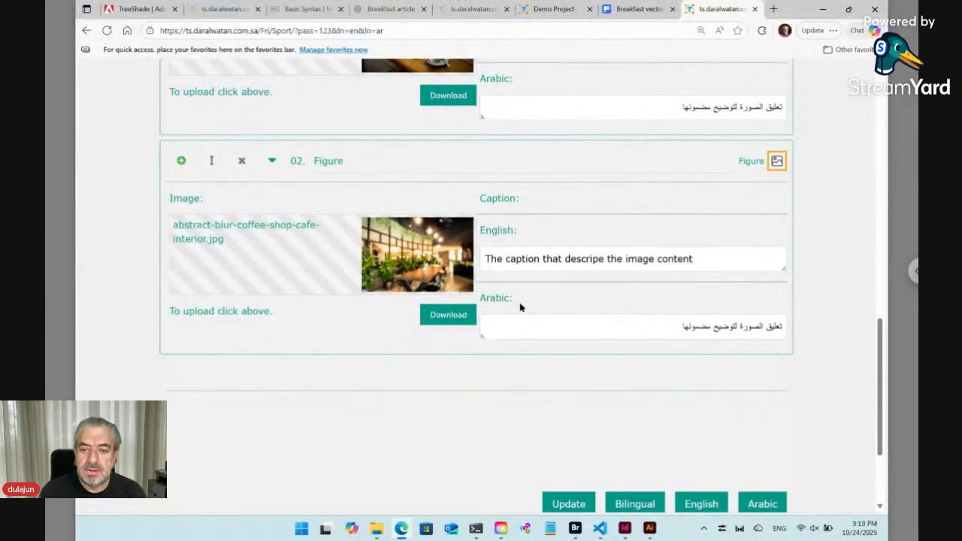
Replace the second figure's English caption with Restaurant.
{"action": "left_click", "coordinate": [535, 259]}
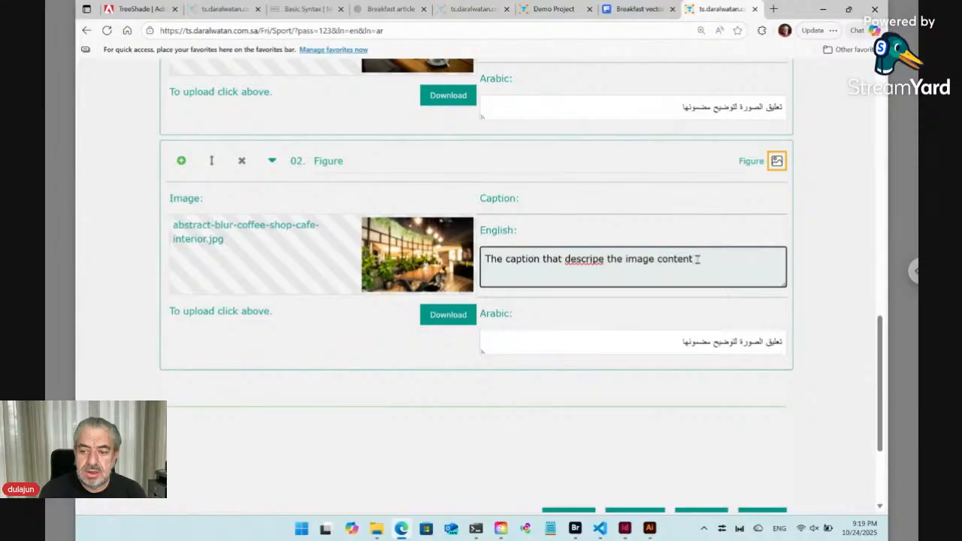
{"action": "left_click_drag", "start_coordinate": [693, 259], "coordinate": [429, 254]}
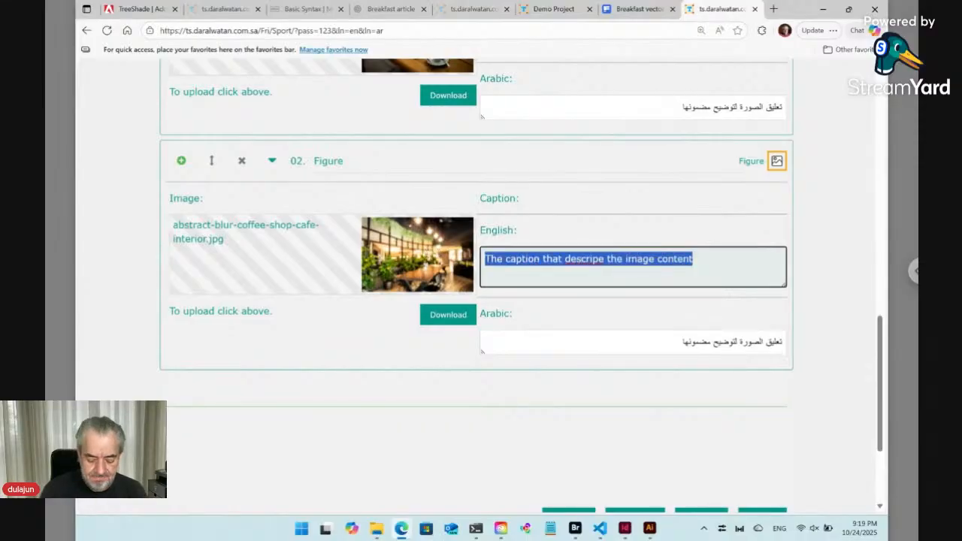
{"action": "type", "text": "Resta"}
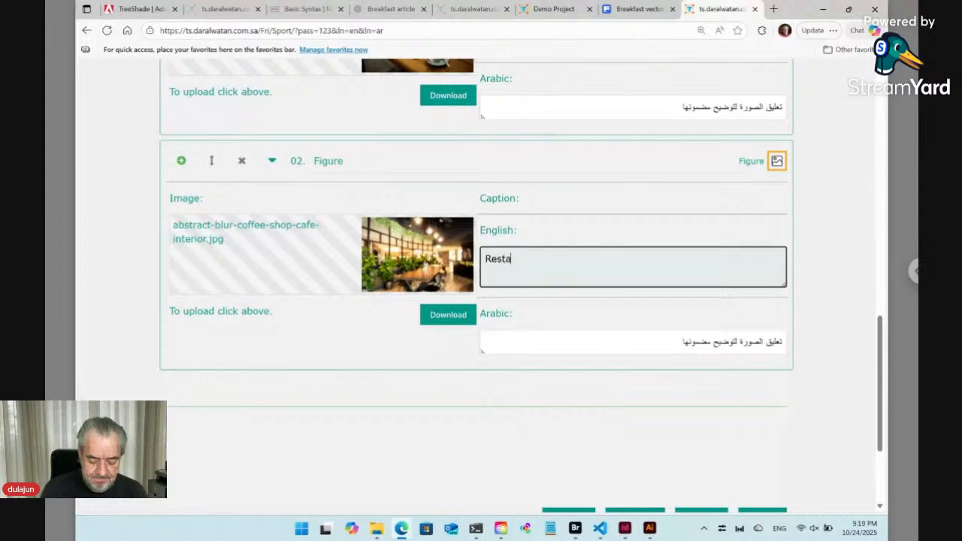
{"action": "type", "text": "urant"}
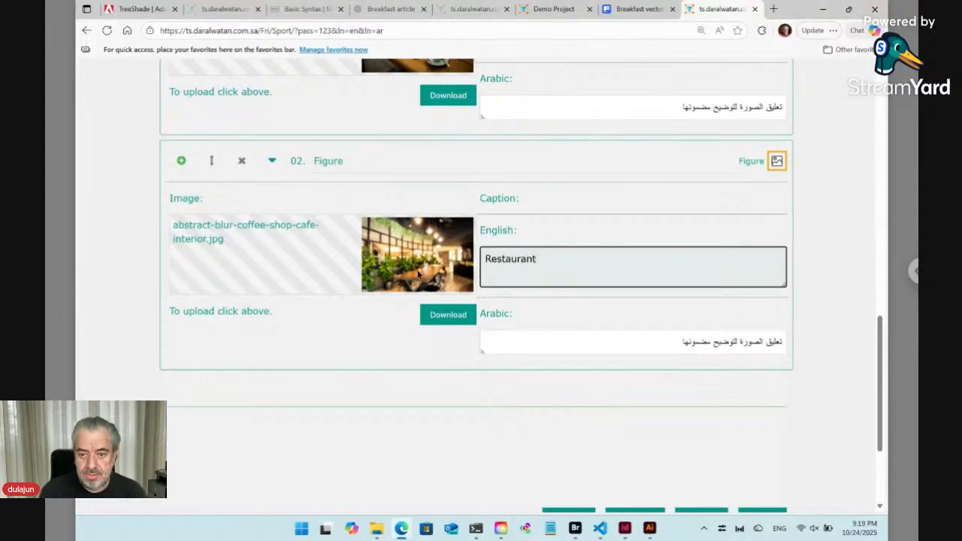
Replace the second figure's Arabic caption with مطعم.
{"action": "left_click", "coordinate": [570, 345]}
{"action": "key", "text": "ctrl+a"}
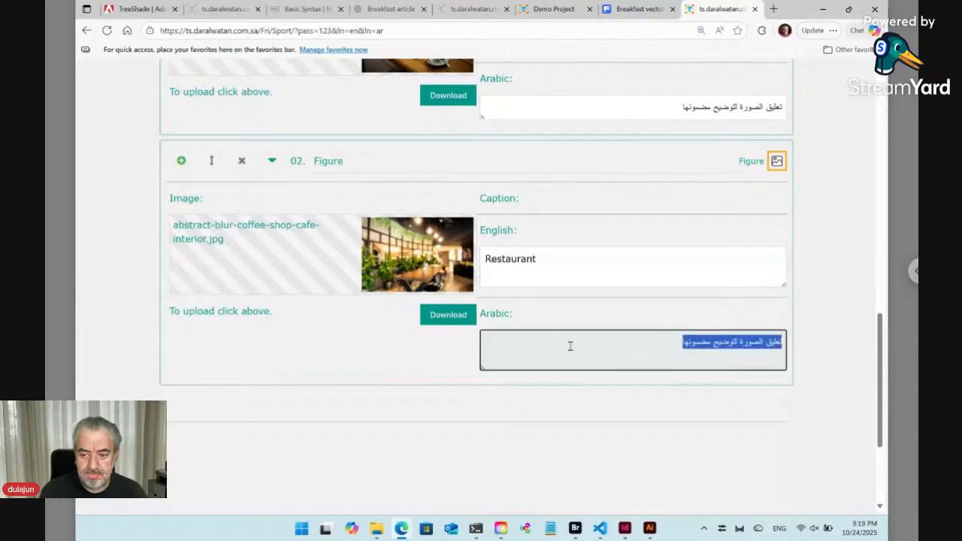
{"action": "key", "text": "alt+shift"}
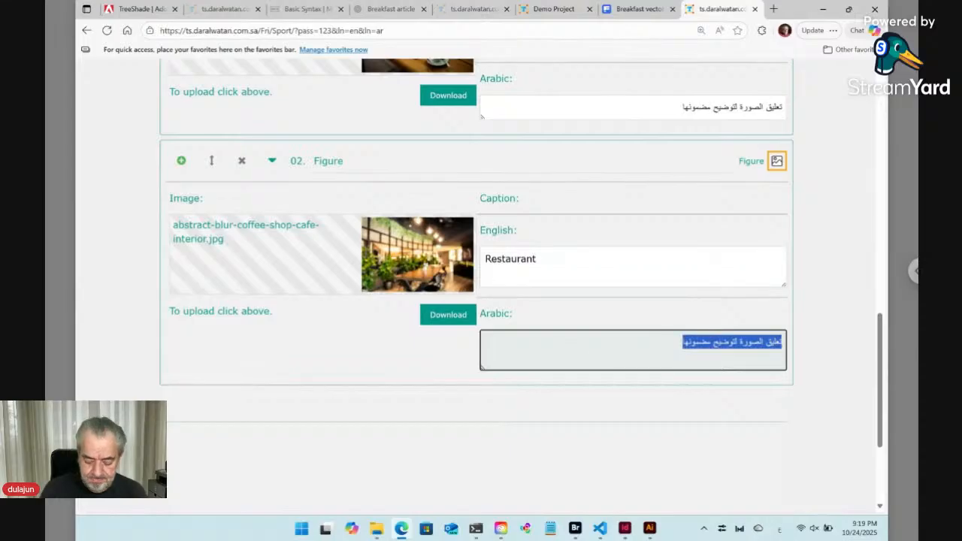
{"action": "key", "text": "BackSpace"}
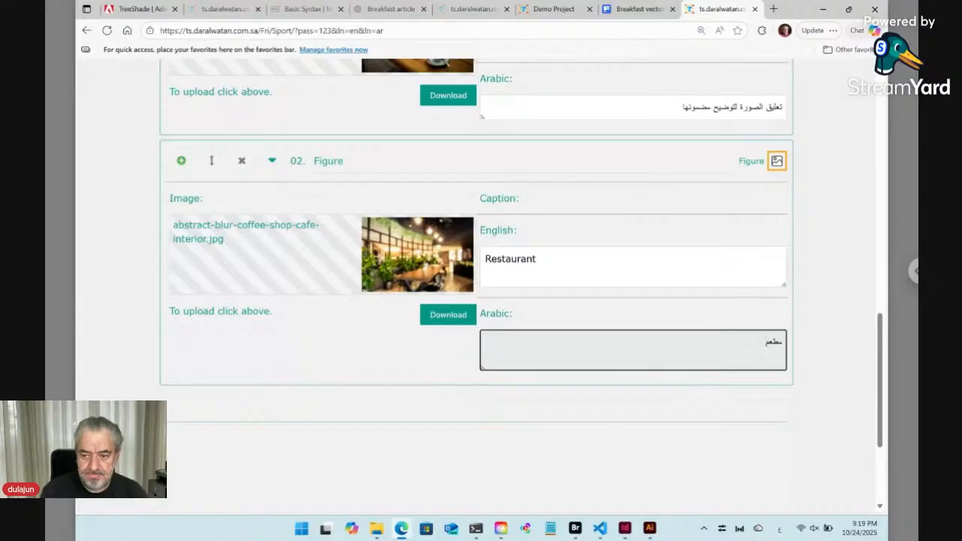
{"action": "left_click", "coordinate": [145, 351]}
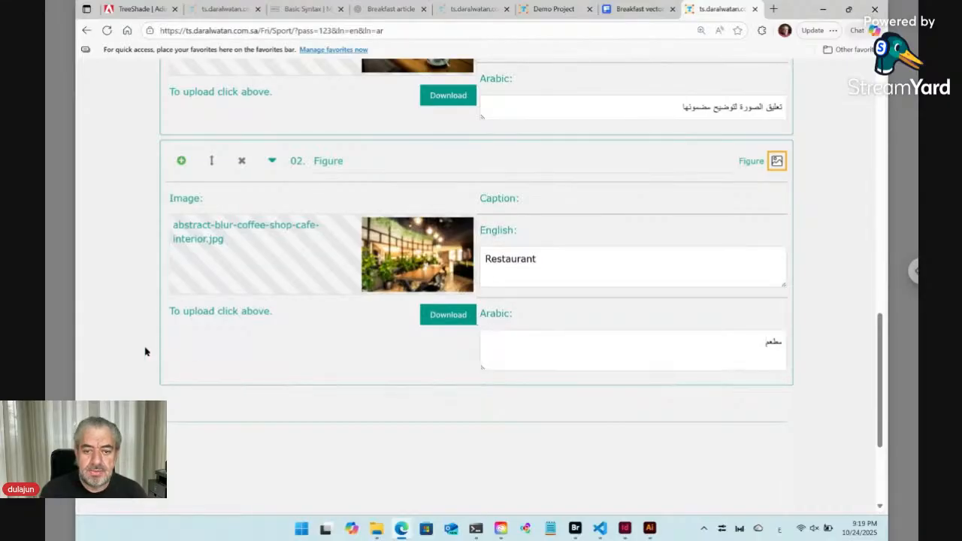
Rename the second figure block's title to Restaurant, reusing its English caption text.
{"action": "left_click", "coordinate": [329, 161]}
{"action": "double_click", "coordinate": [328, 161]}
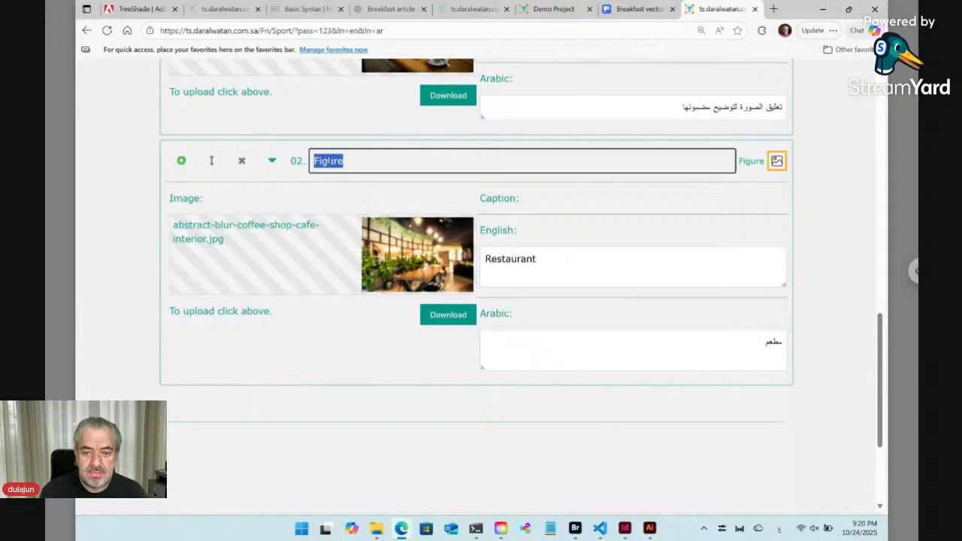
{"action": "double_click", "coordinate": [509, 258]}
{"action": "key", "text": "ctrl+c"}
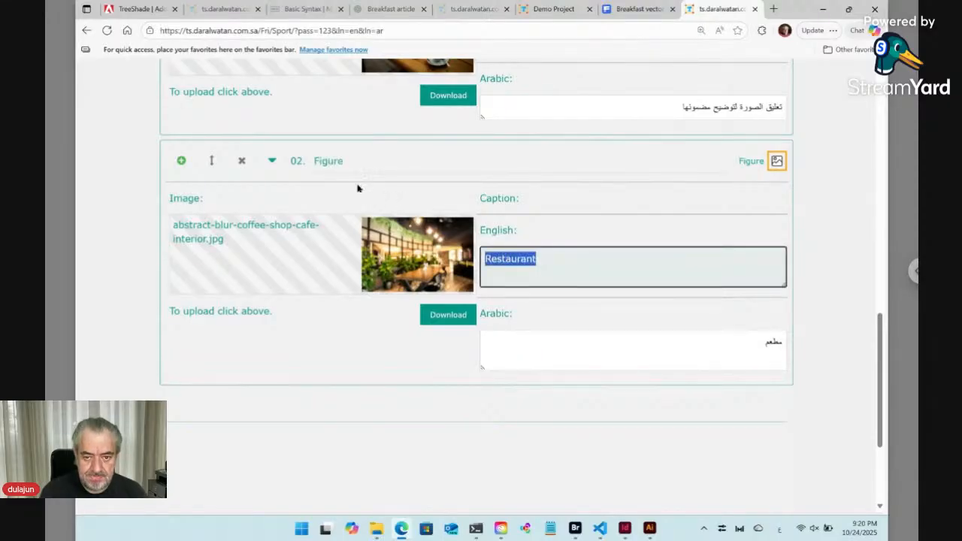
{"action": "double_click", "coordinate": [334, 161]}
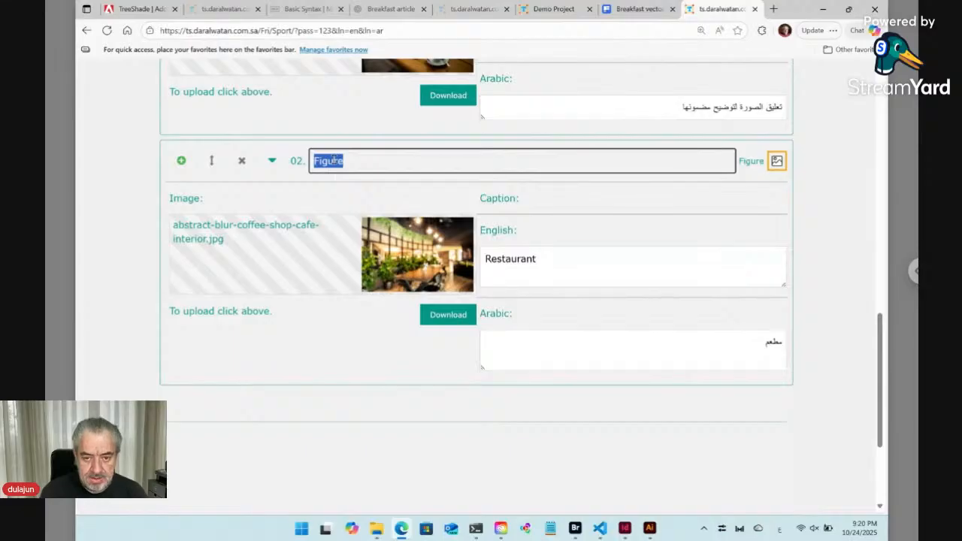
{"action": "key", "text": "ctrl+v"}
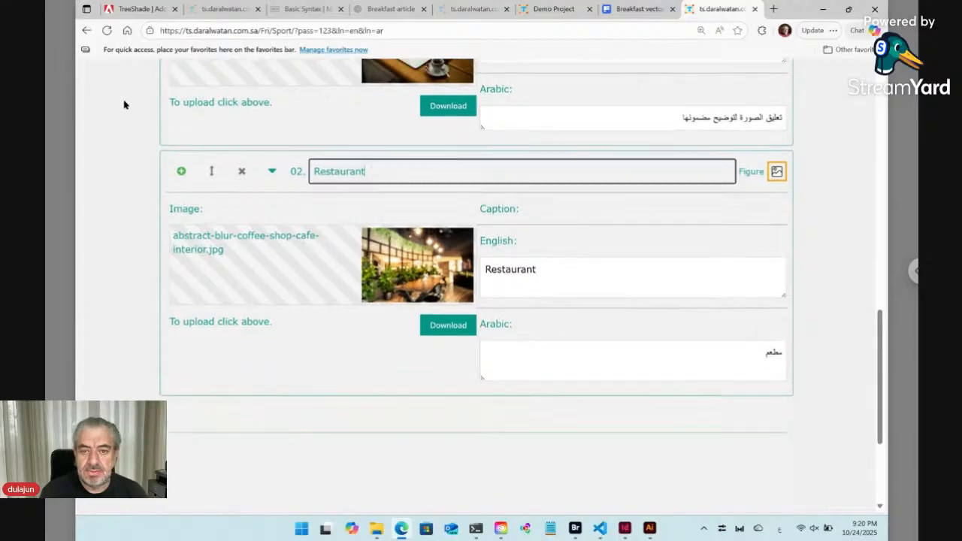
Insert an image reference ![.../Assets/Restaurant] on a new line after Point three in the English markdown.
{"action": "scroll", "coordinate": [124, 105], "scroll_direction": "up", "scroll_amount": 3}
{"action": "key", "text": "ctrl+a"}
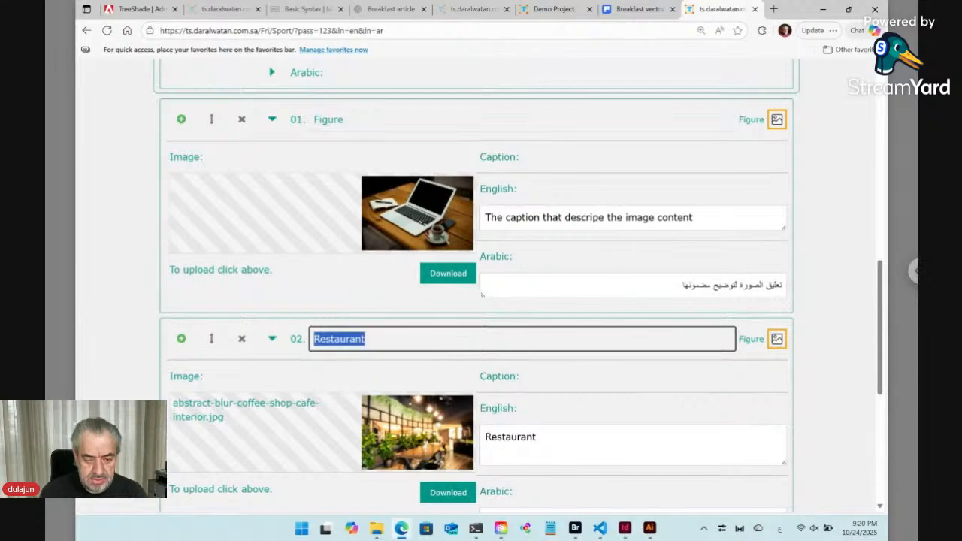
{"action": "scroll", "coordinate": [242, 145], "scroll_direction": "up", "scroll_amount": 2}
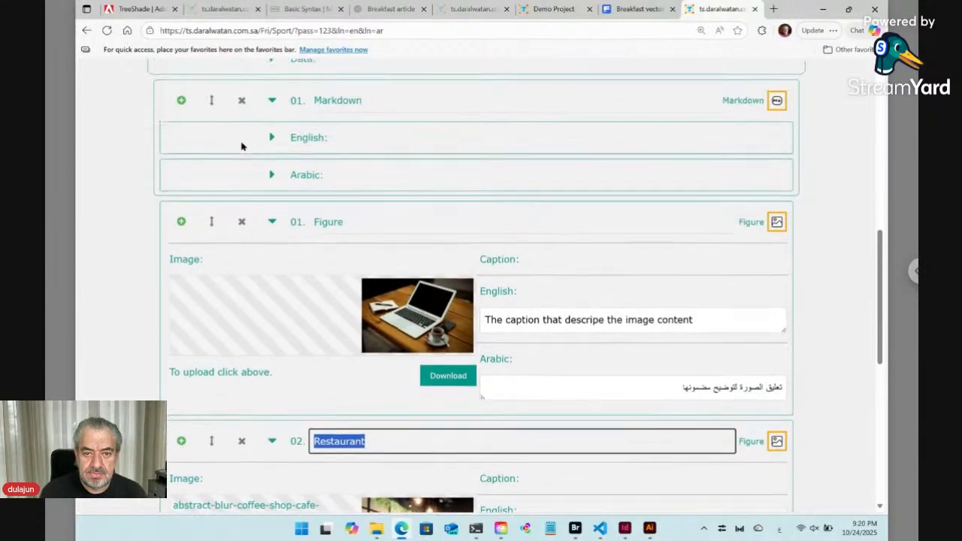
{"action": "scroll", "coordinate": [242, 145], "scroll_direction": "up", "scroll_amount": 2}
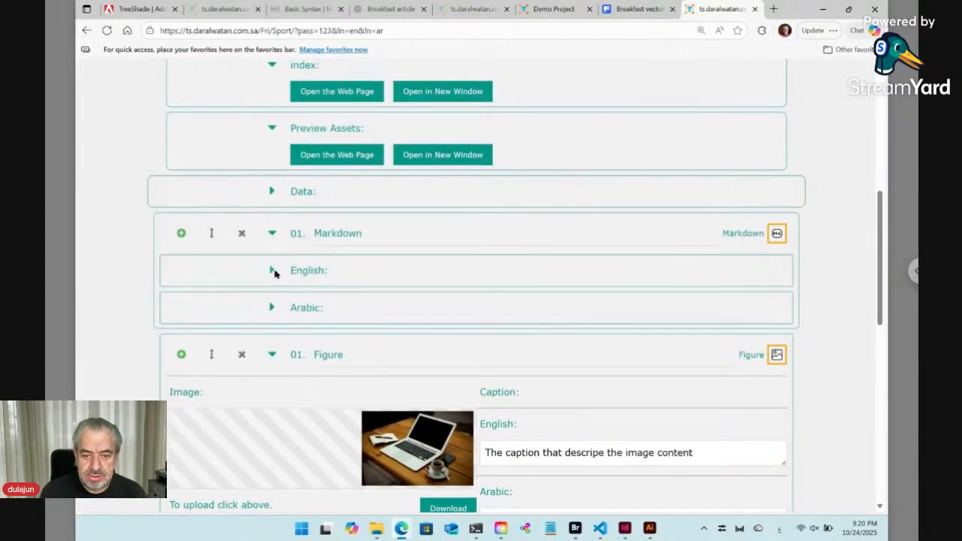
{"action": "left_click", "coordinate": [274, 272]}
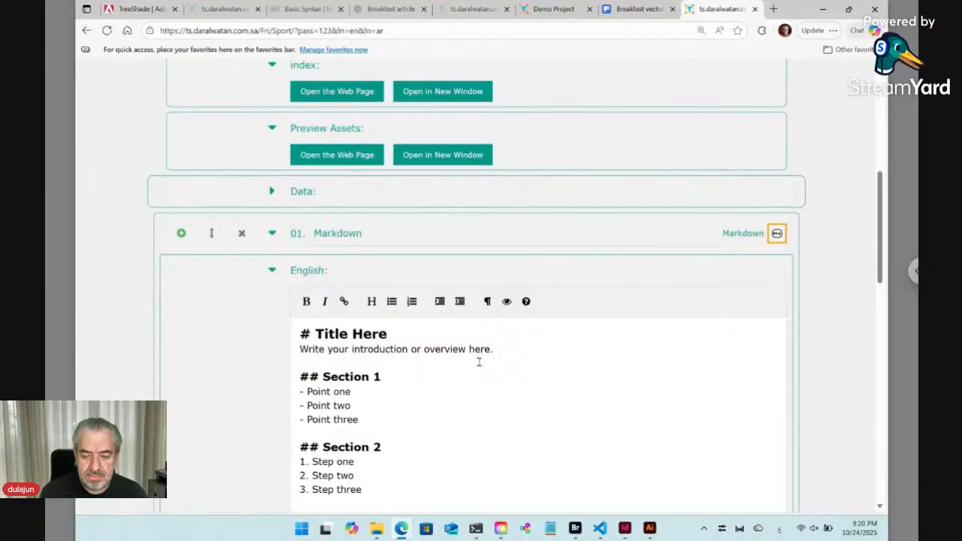
{"action": "left_click", "coordinate": [367, 421]}
{"action": "key", "text": "Return"}
{"action": "key", "text": "Return"}
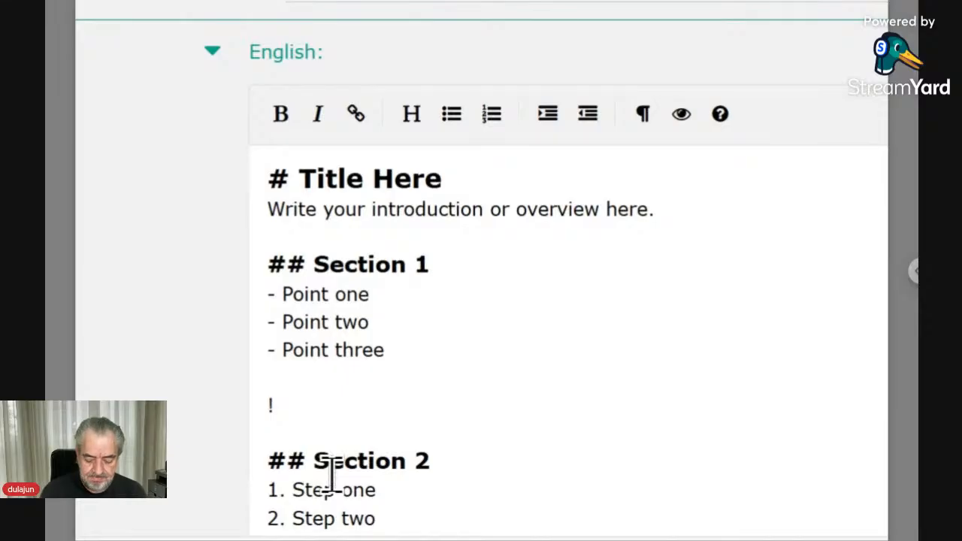
{"action": "type", "text": "جة"}
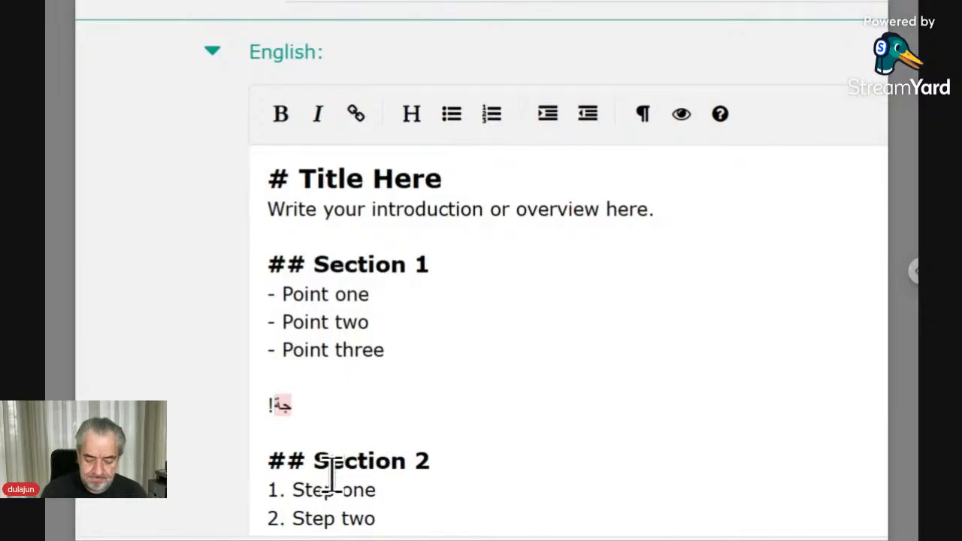
{"action": "key", "text": "BackSpace"}
{"action": "key", "text": "BackSpace"}
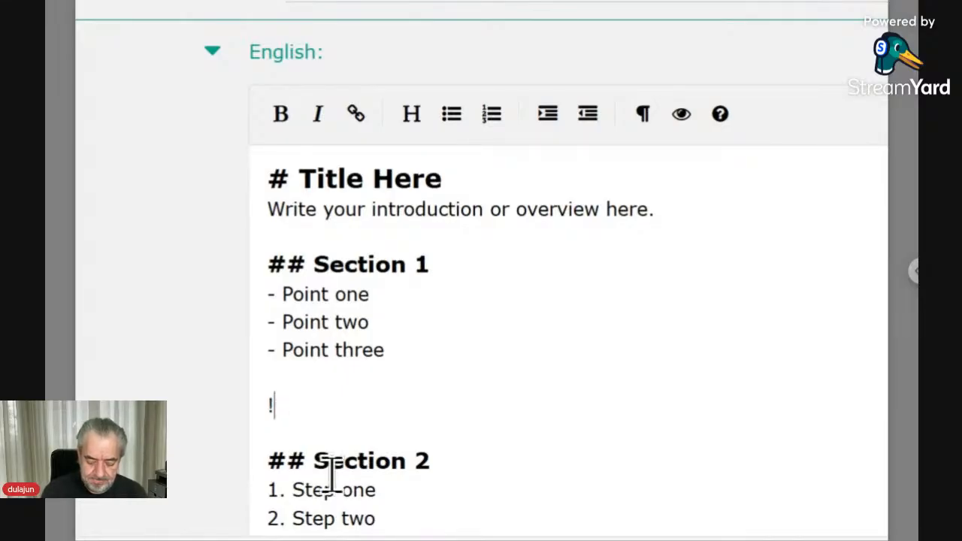
{"action": "type", "text": "[]"}
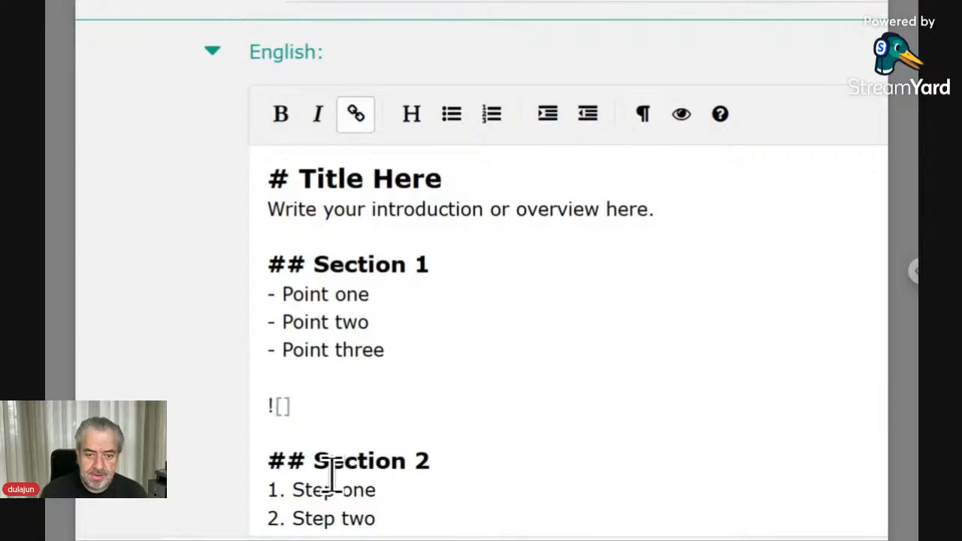
{"action": "key", "text": "Left"}
{"action": "type", "text": "..."}
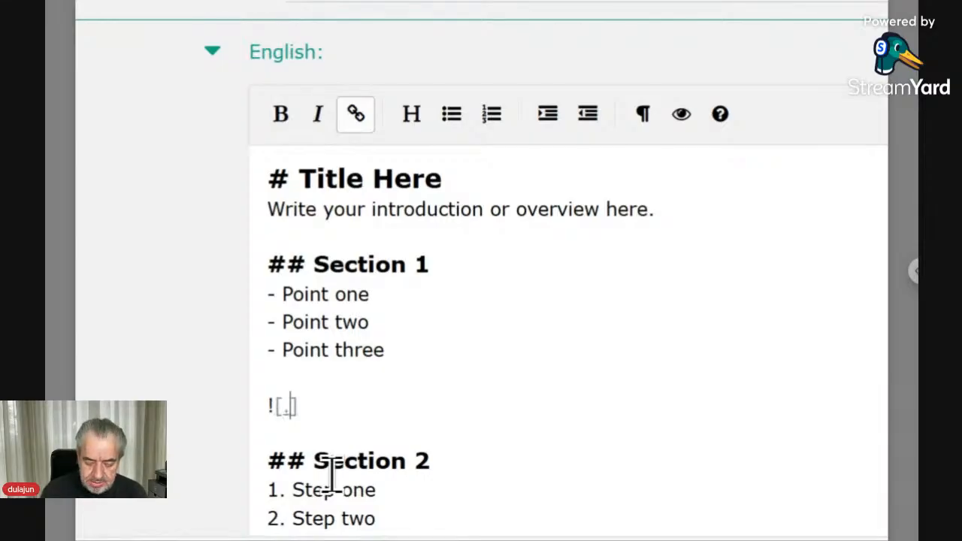
{"action": "type", "text": "/"}
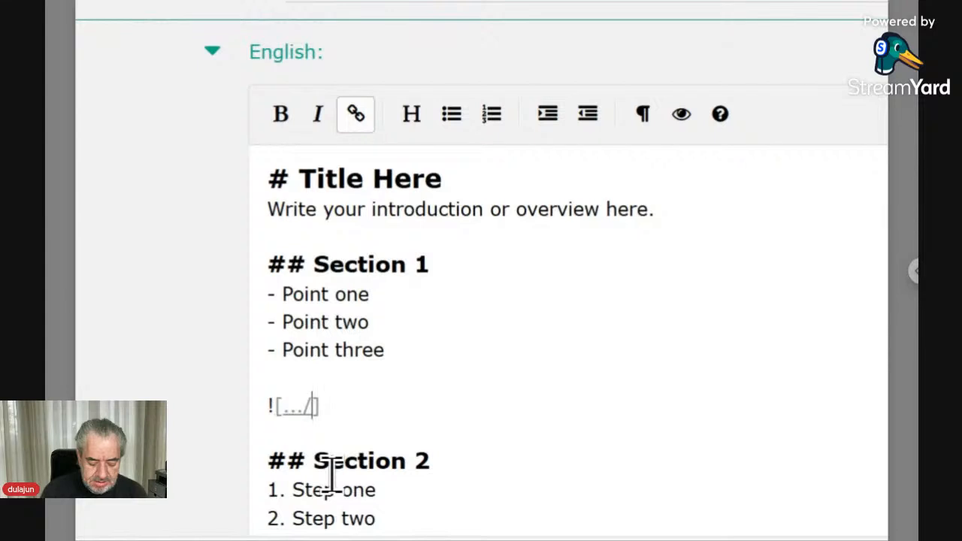
{"action": "type", "text": "As"}
{"action": "type", "text": "sets"}
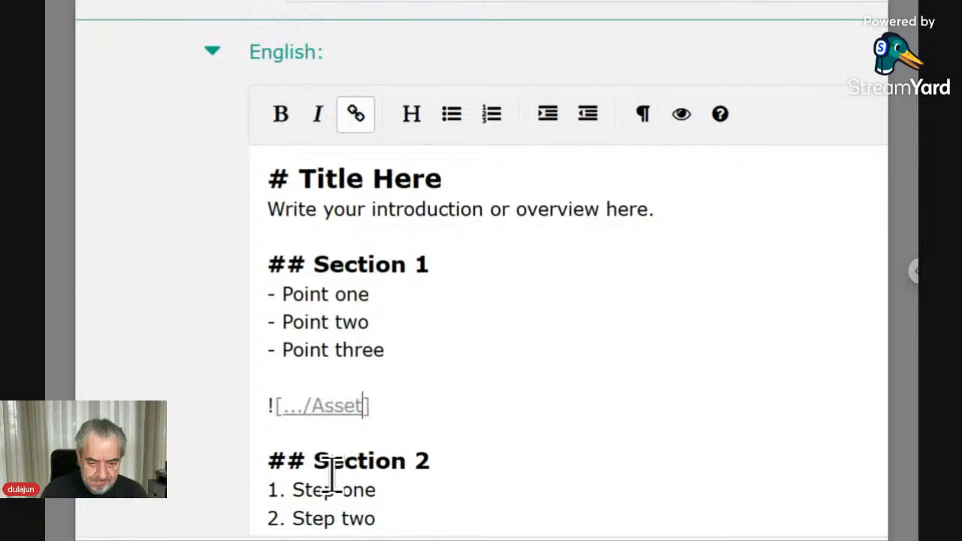
{"action": "type", "text": "/"}
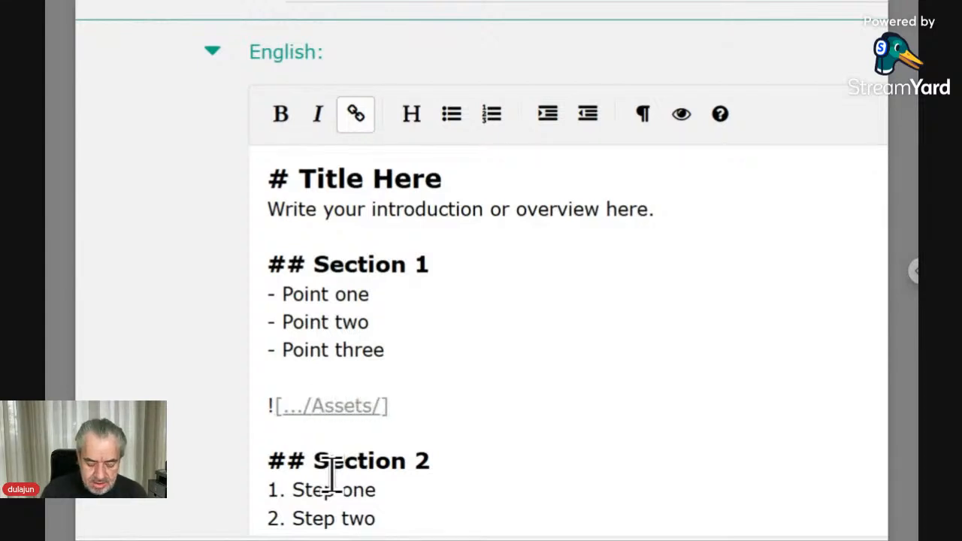
{"action": "type", "text": "Restaurant"}
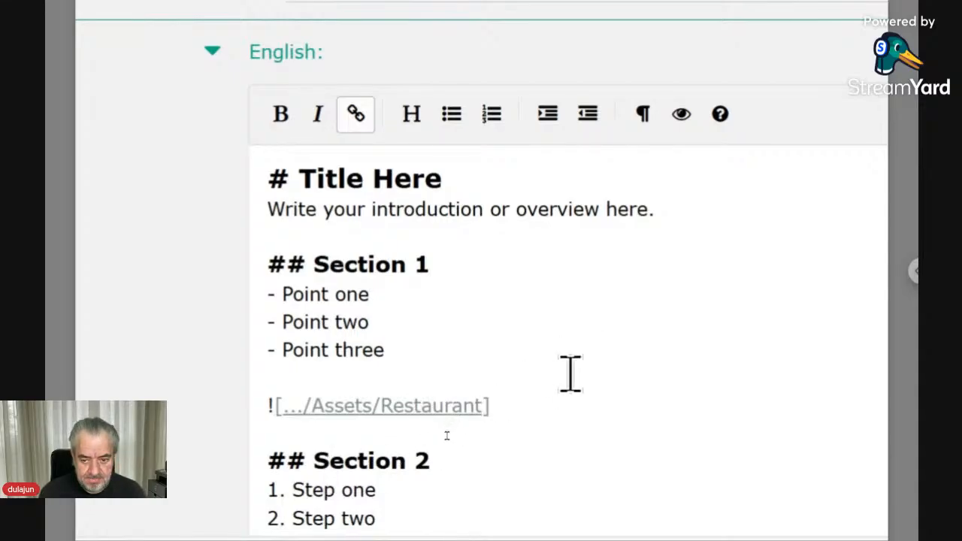
Copy the Restaurant image reference into the Arabic markdown after the third point of section 1.
{"action": "left_click_drag", "start_coordinate": [530, 398], "coordinate": [248, 414]}
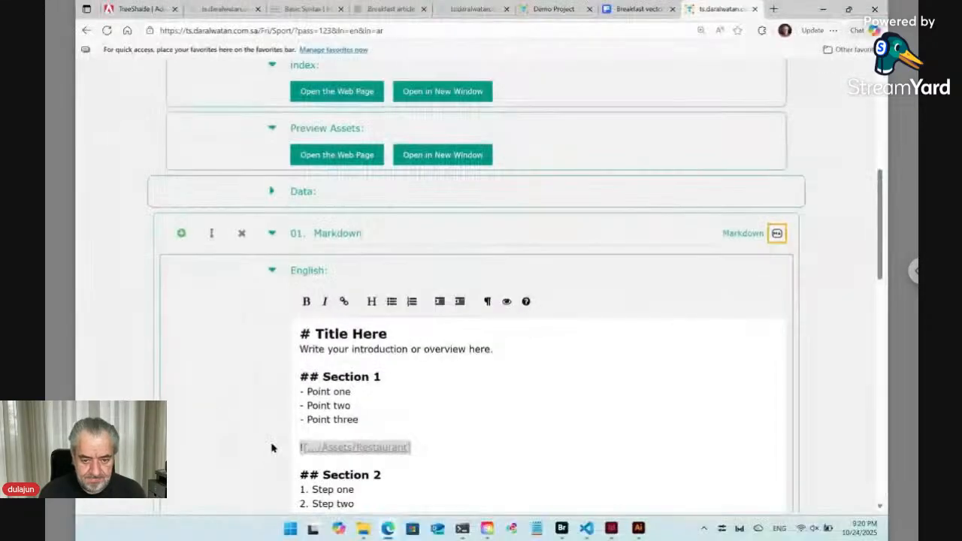
{"action": "left_click", "coordinate": [272, 271]}
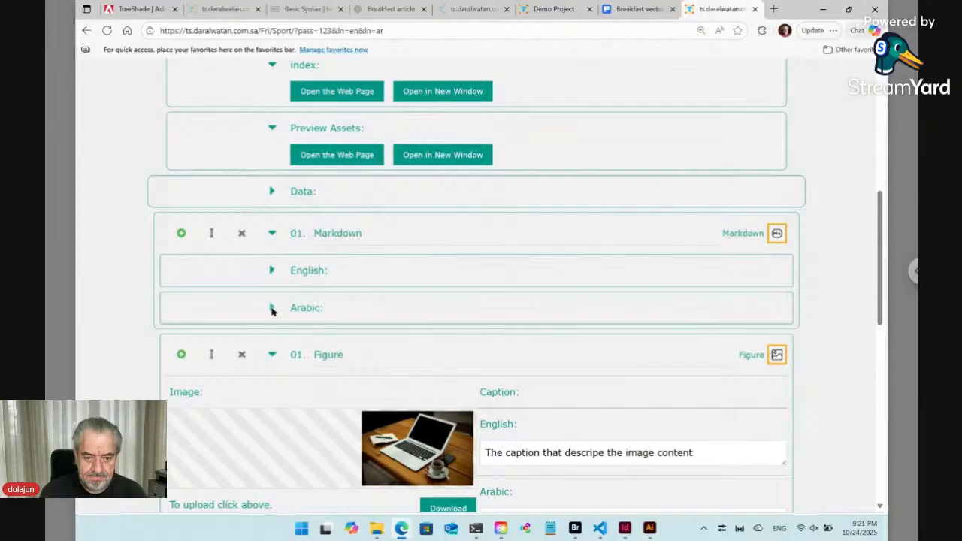
{"action": "left_click", "coordinate": [272, 308]}
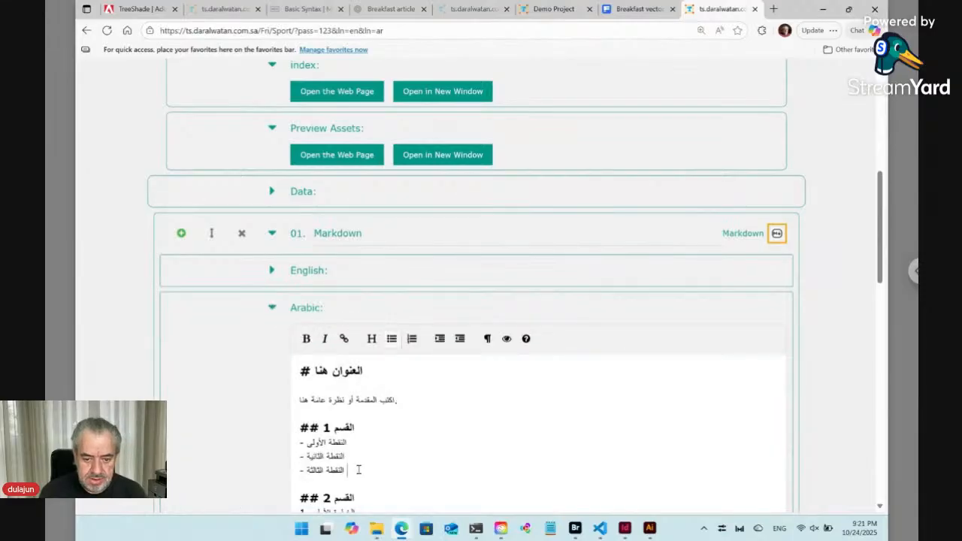
{"action": "key", "text": "Return"}
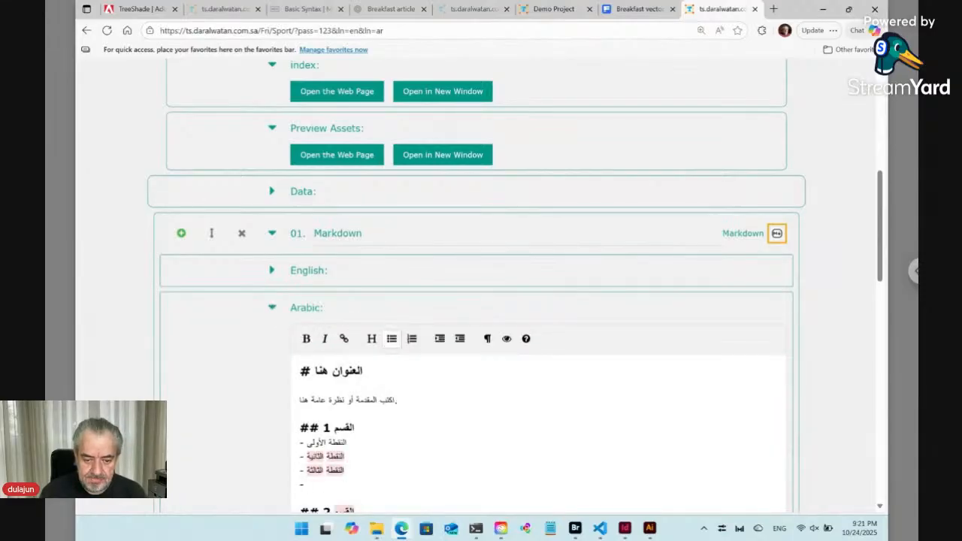
{"action": "key", "text": "BackSpace"}
{"action": "key", "text": "BackSpace"}
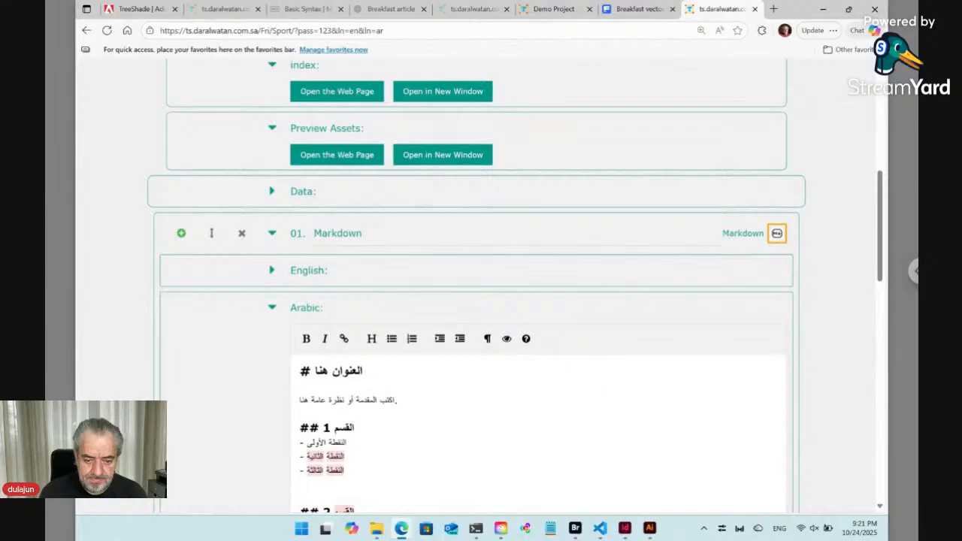
{"action": "key", "text": "Return"}
{"action": "type", "text": "![..../Assets/Restaurant]"}
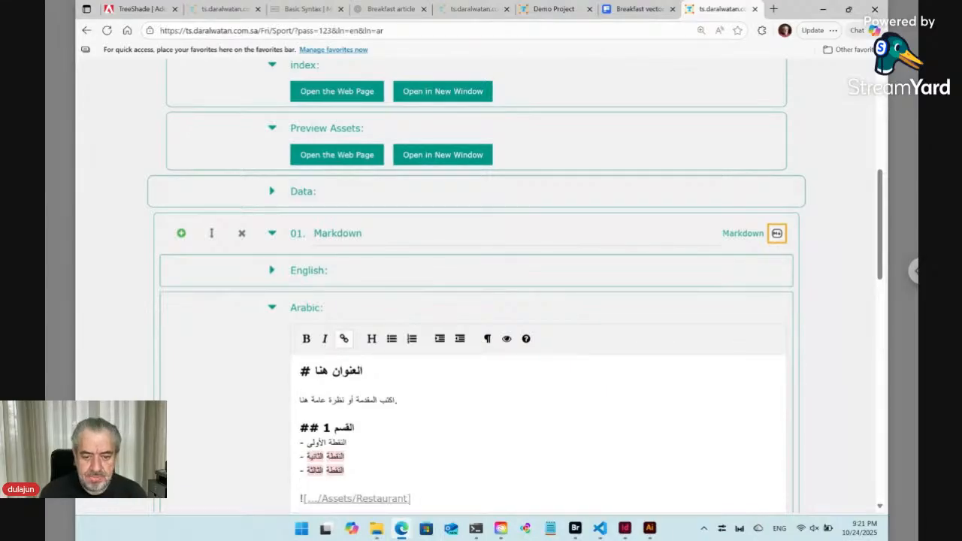
Delete the ![.../Assets/Figure] reference at the end of the Arabic markdown.
{"action": "scroll", "coordinate": [481, 286], "scroll_direction": "down", "scroll_amount": 4}
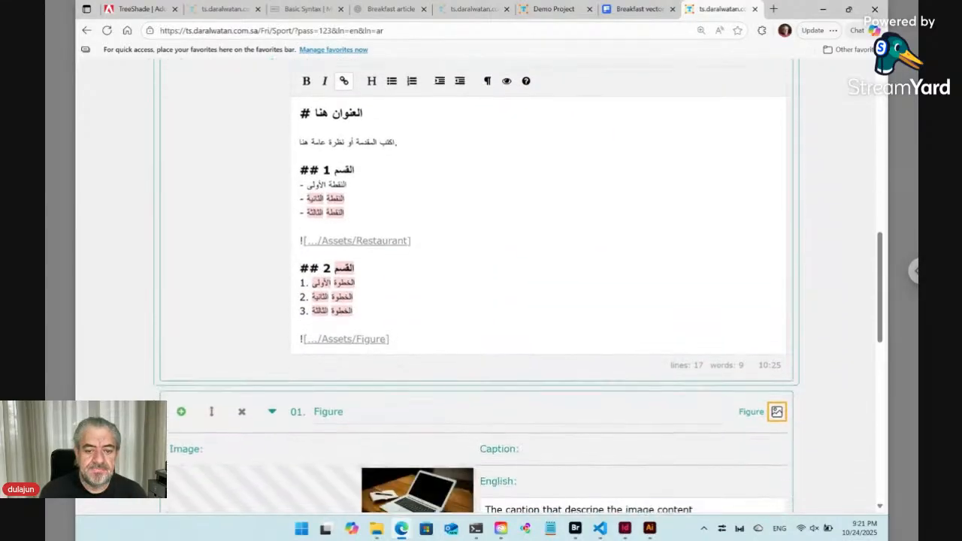
{"action": "left_click_drag", "start_coordinate": [388, 318], "coordinate": [284, 317]}
{"action": "key", "text": "BackSpace"}
{"action": "key", "text": "BackSpace"}
{"action": "key", "text": "BackSpace"}
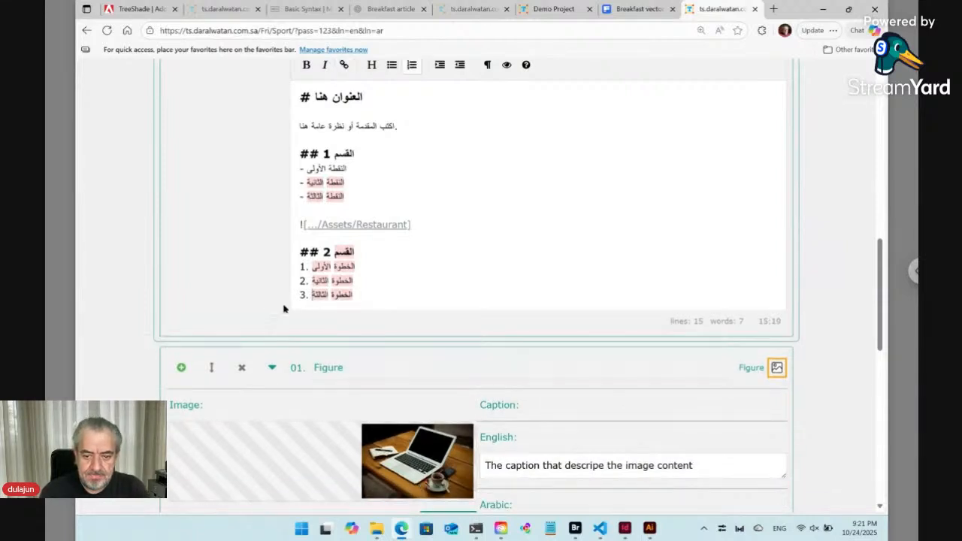
Delete the ![.../Assets/Figure] reference at the end of the English markdown.
{"action": "scroll", "coordinate": [256, 253], "scroll_direction": "up", "scroll_amount": 3}
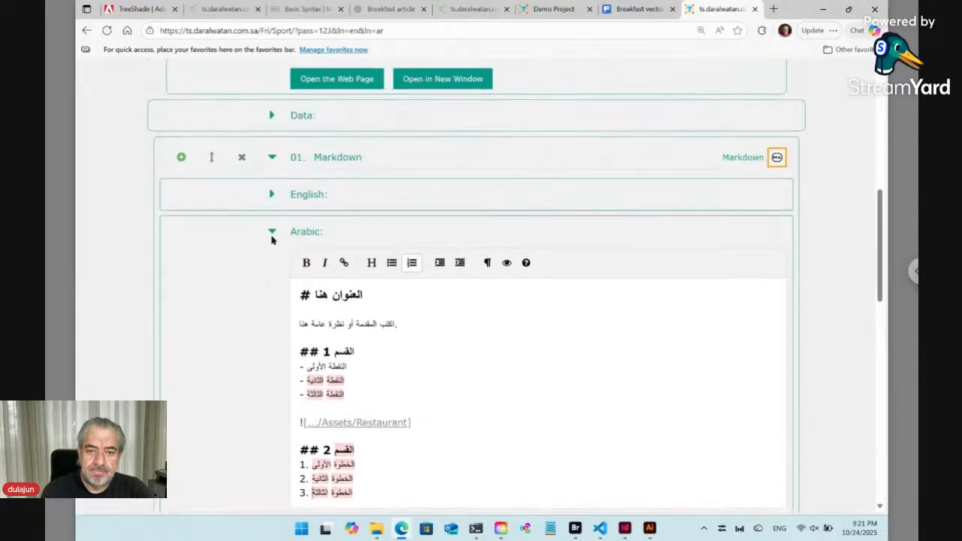
{"action": "left_click", "coordinate": [272, 203]}
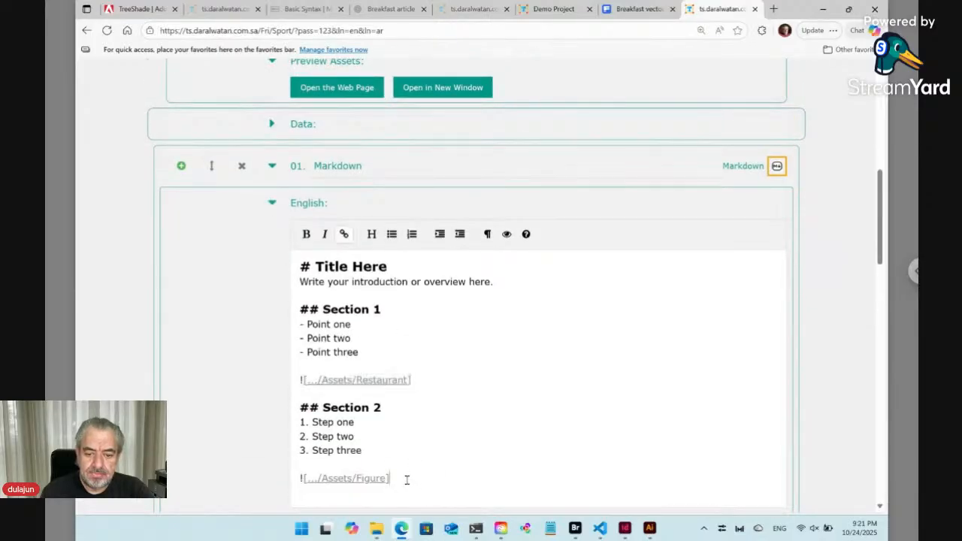
{"action": "left_click_drag", "start_coordinate": [406, 479], "coordinate": [291, 480]}
{"action": "key", "text": "BackSpace"}
{"action": "key", "text": "BackSpace"}
{"action": "key", "text": "BackSpace"}
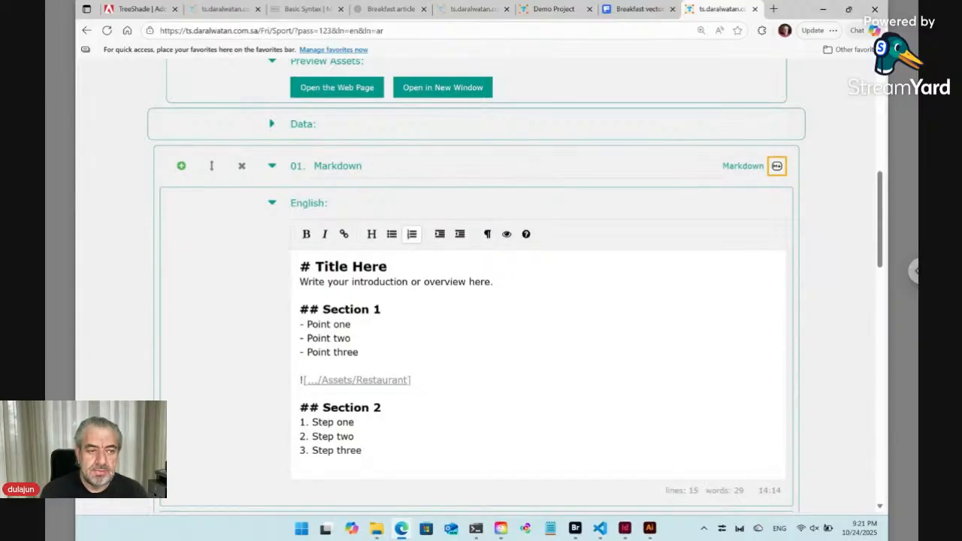
Add a third block after the Restaurant figure and change its type to Logo.
{"action": "scroll", "coordinate": [476, 285], "scroll_direction": "down", "scroll_amount": 7}
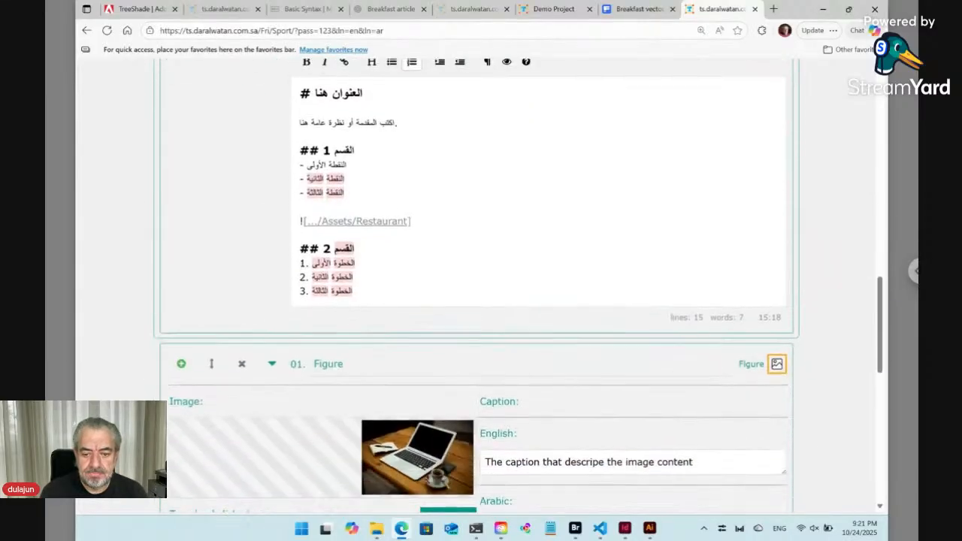
{"action": "scroll", "coordinate": [477, 286], "scroll_direction": "down", "scroll_amount": 6}
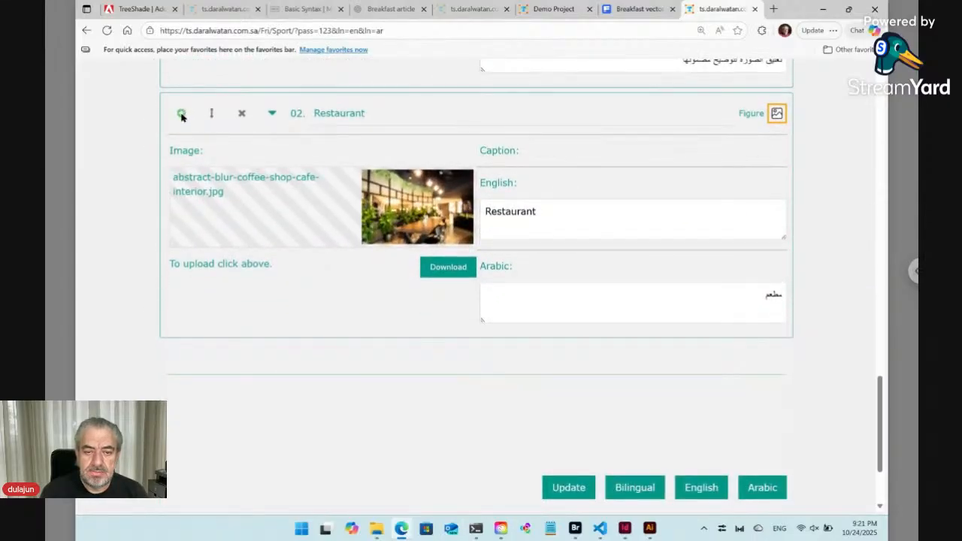
{"action": "left_click", "coordinate": [181, 113]}
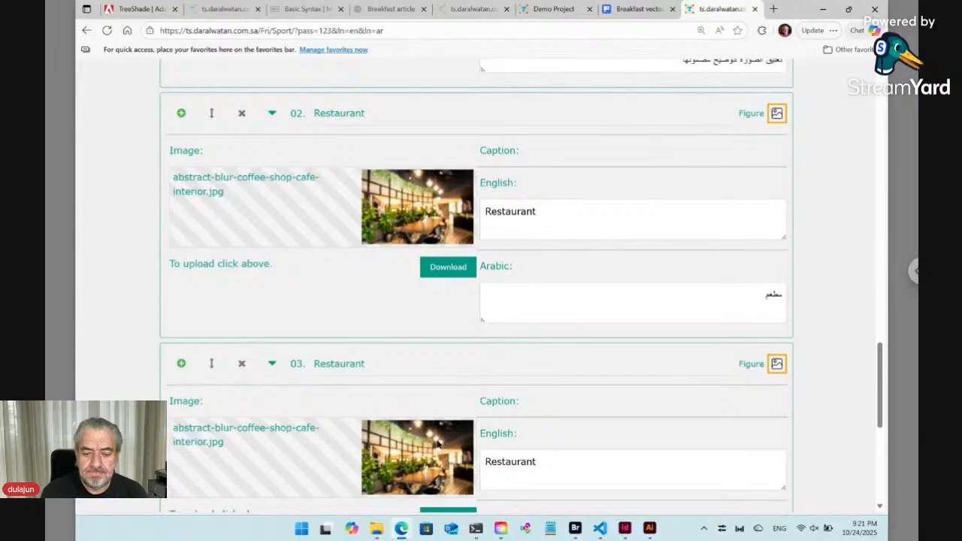
{"action": "left_click", "coordinate": [776, 365]}
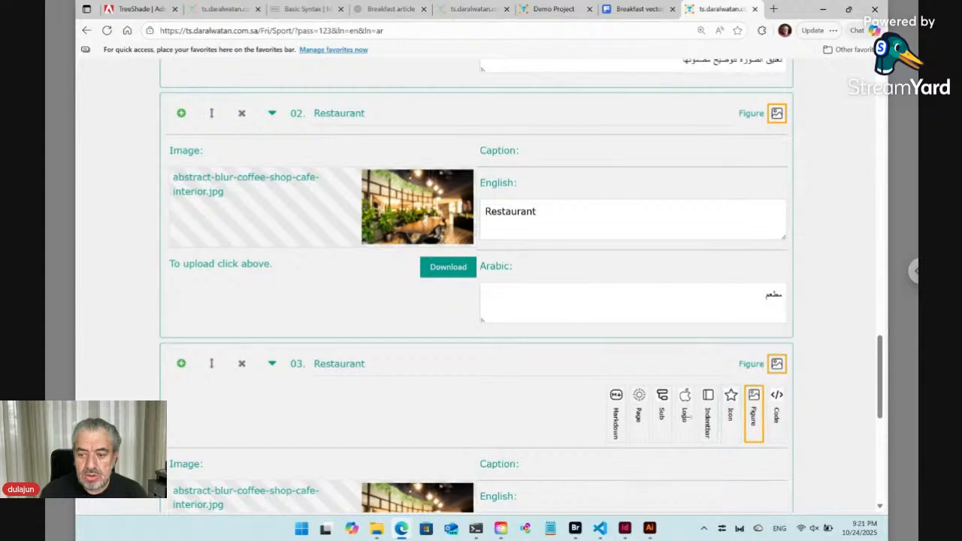
{"action": "left_click", "coordinate": [684, 415]}
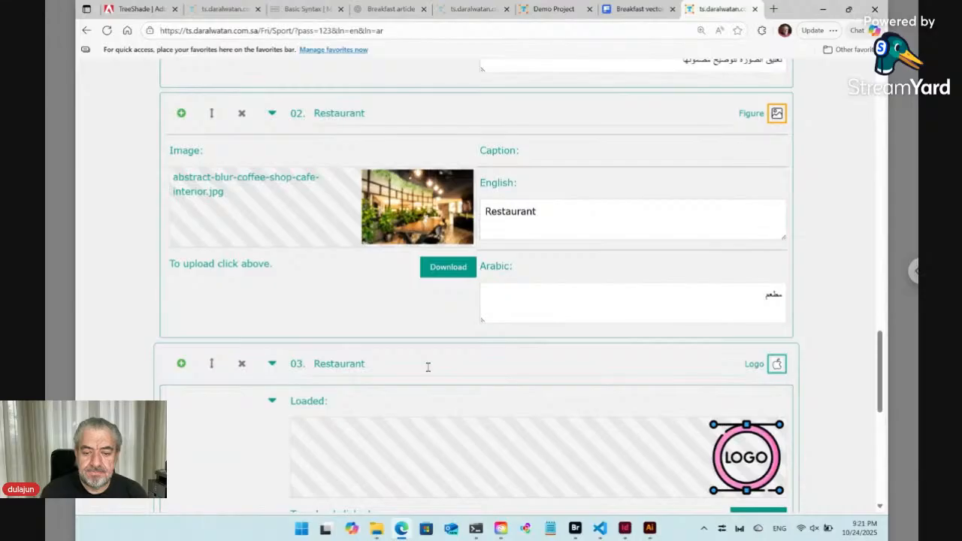
Change the third block's type from Logo to Code.
{"action": "scroll", "coordinate": [428, 366], "scroll_direction": "down", "scroll_amount": 3}
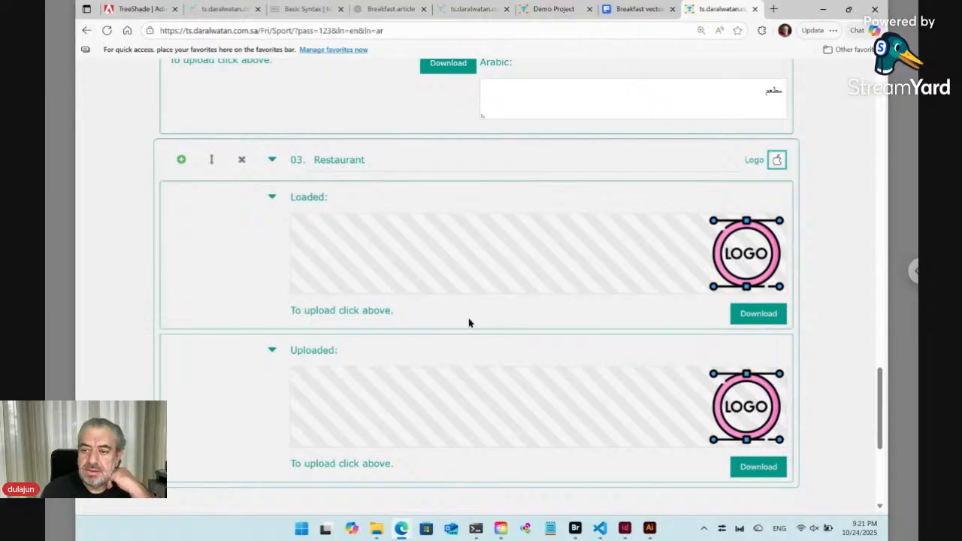
{"action": "left_click", "coordinate": [778, 163]}
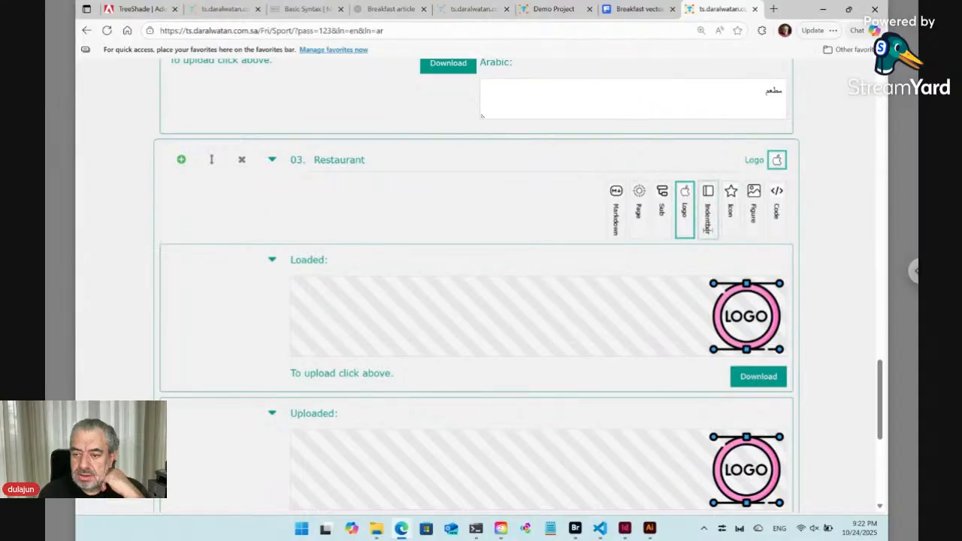
{"action": "left_click", "coordinate": [777, 218]}
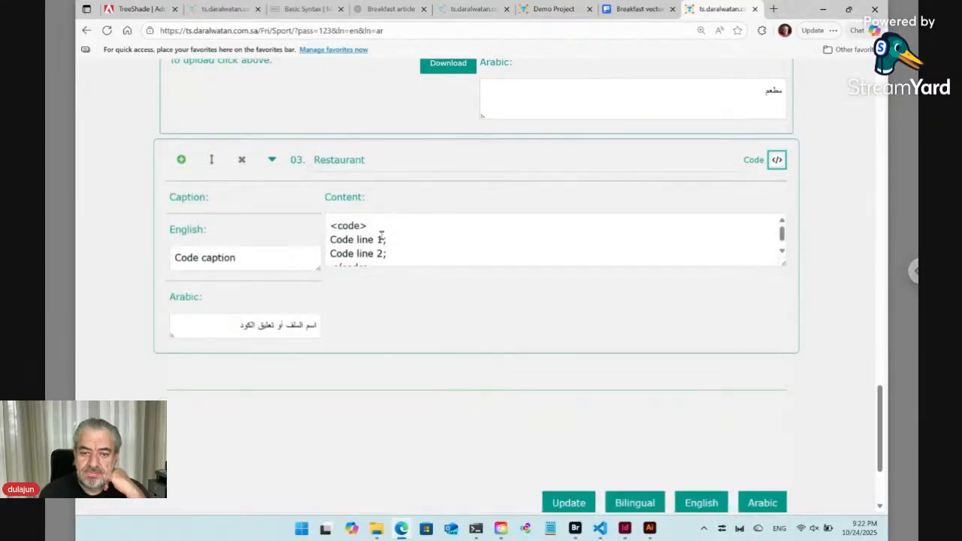
Rename the third block's title to Code.
{"action": "left_click", "coordinate": [346, 165]}
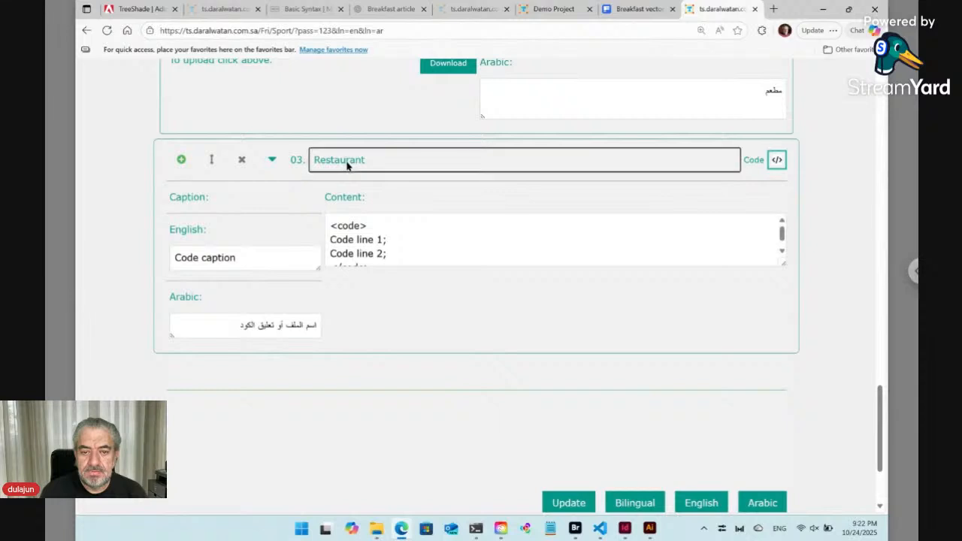
{"action": "double_click", "coordinate": [347, 164]}
{"action": "type", "text": "Code"}
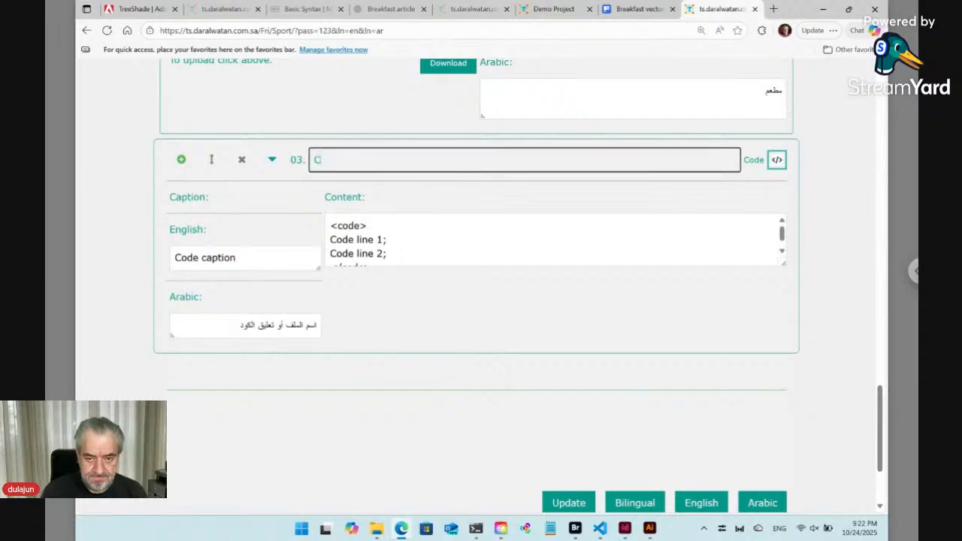
Switch to VS Code and copy lines 104–108 of Markdown.txt, the closeListsToDepth block, then return to the browser.
{"action": "left_click", "coordinate": [349, 240]}
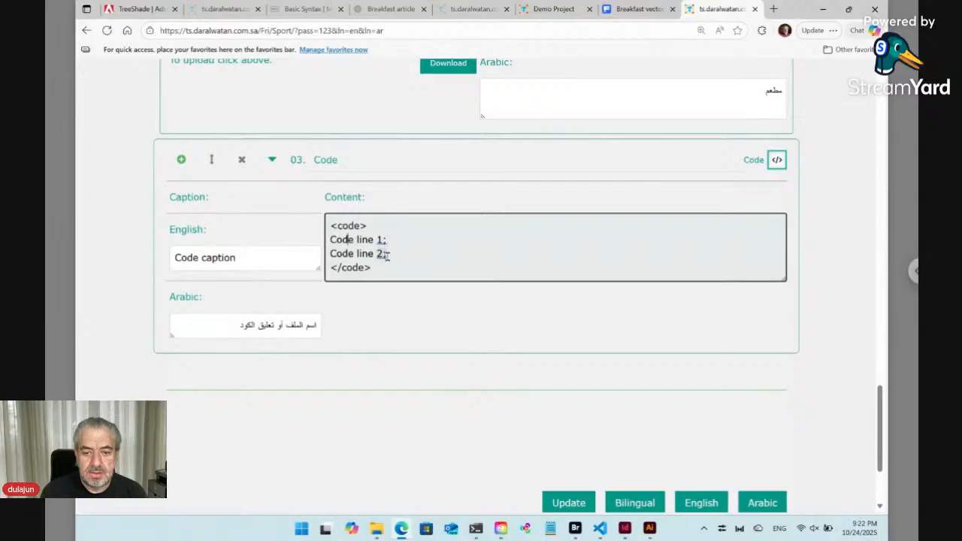
{"action": "left_click", "coordinate": [600, 529]}
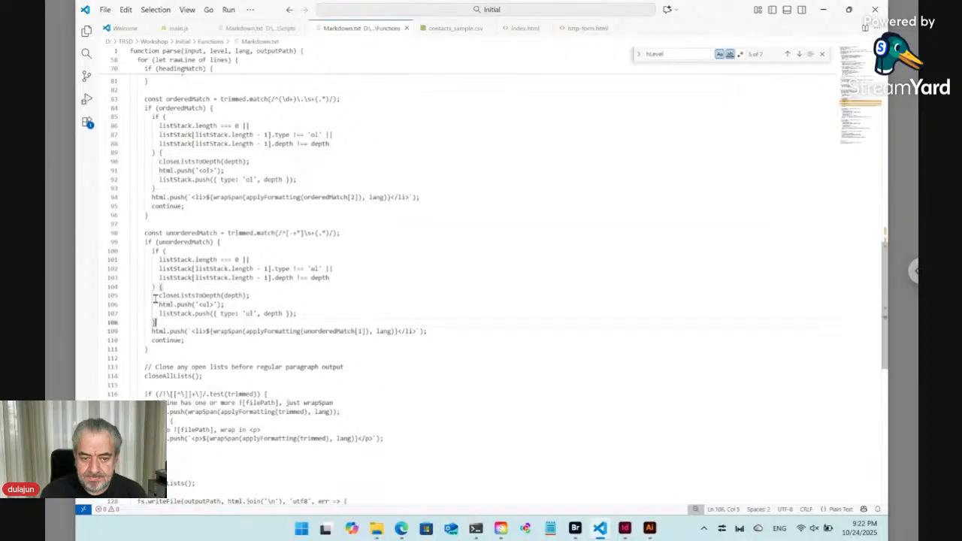
{"action": "left_click_drag", "start_coordinate": [156, 322], "coordinate": [159, 286]}
{"action": "key", "text": "ctrl+c"}
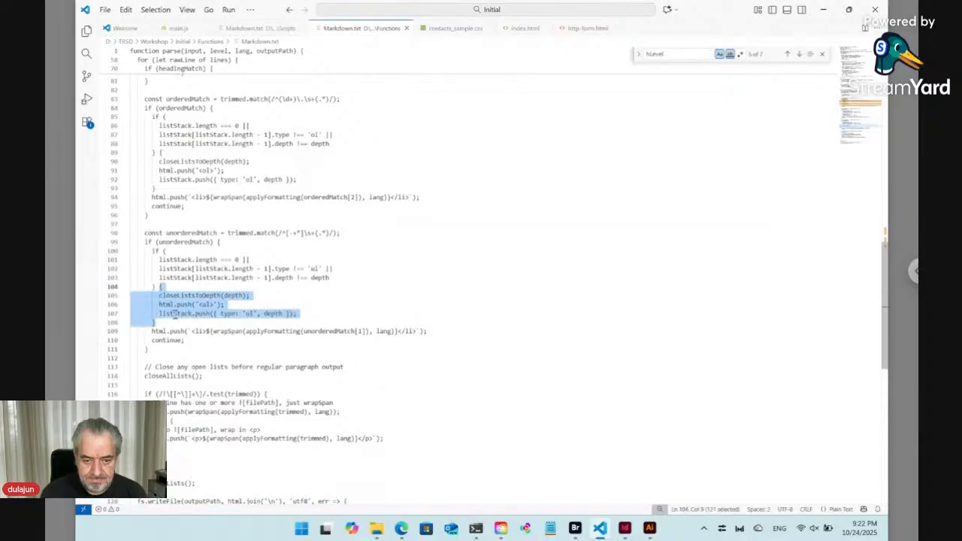
{"action": "left_click", "coordinate": [401, 528]}
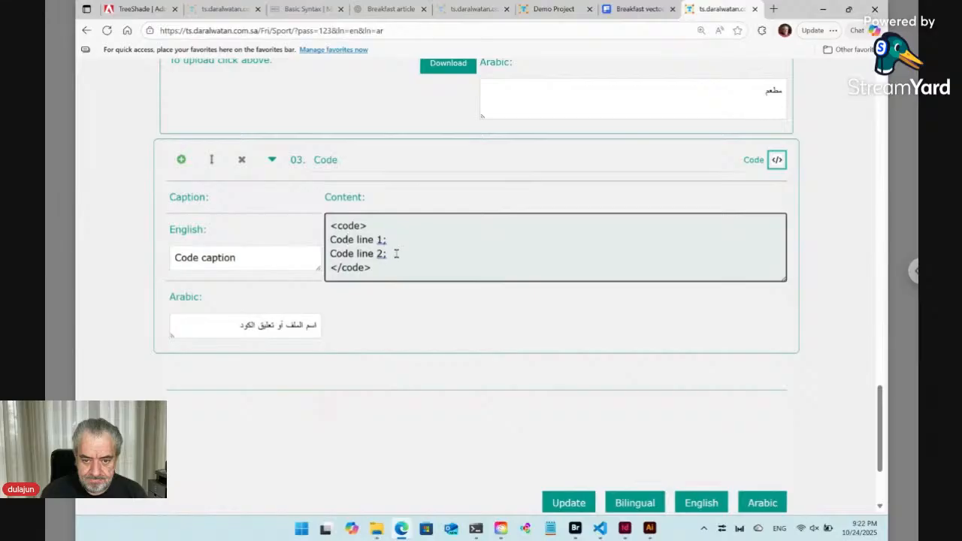
Replace the placeholder code lines in the Code block's content with the copied code and unindent its closing brace.
{"action": "left_click_drag", "start_coordinate": [393, 253], "coordinate": [318, 241]}
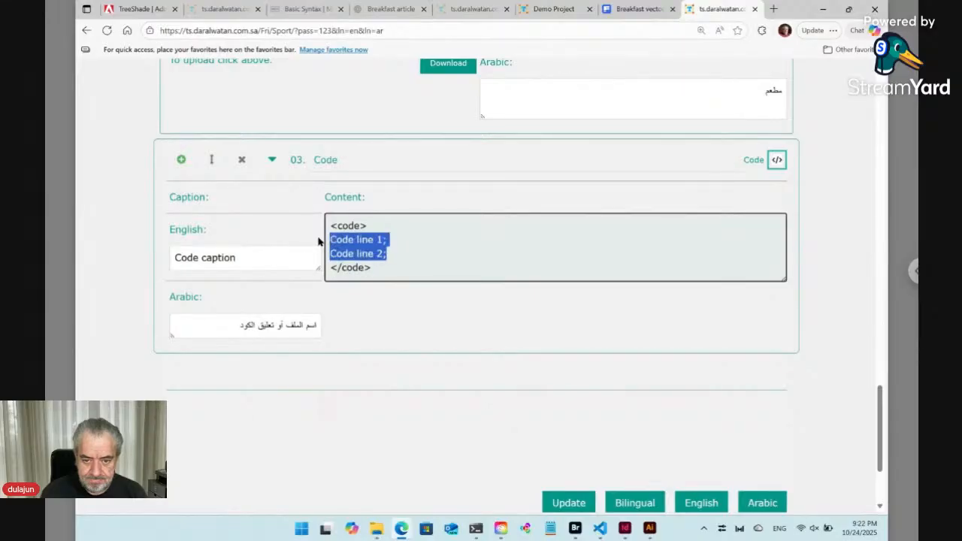
{"action": "key", "text": "ctrl+v"}
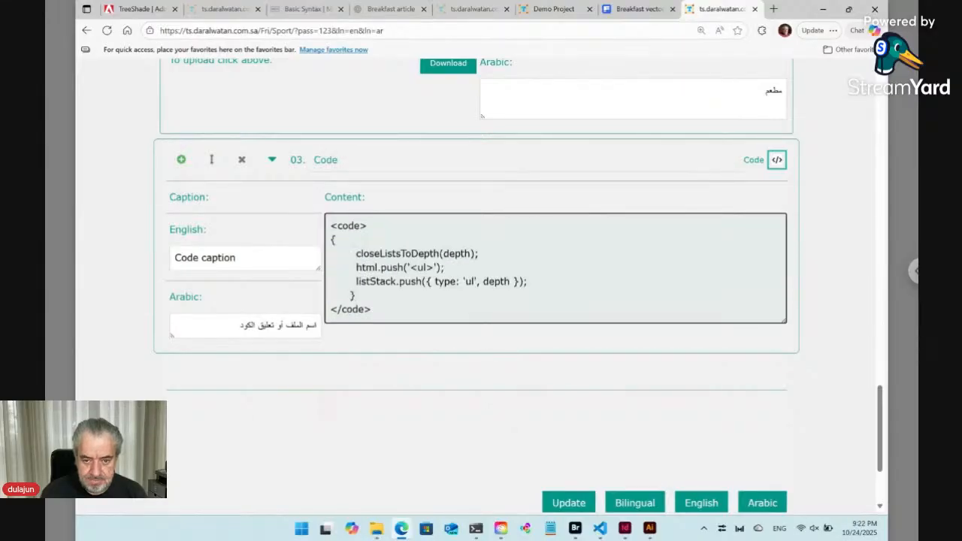
{"action": "left_click_drag", "start_coordinate": [350, 294], "coordinate": [325, 294]}
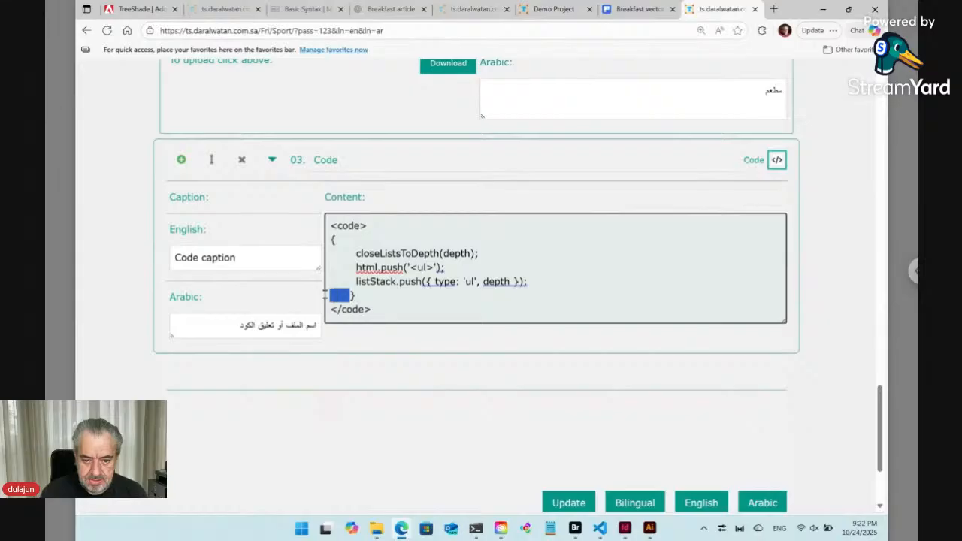
{"action": "key", "text": "BackSpace"}
{"action": "key", "text": "BackSpace"}
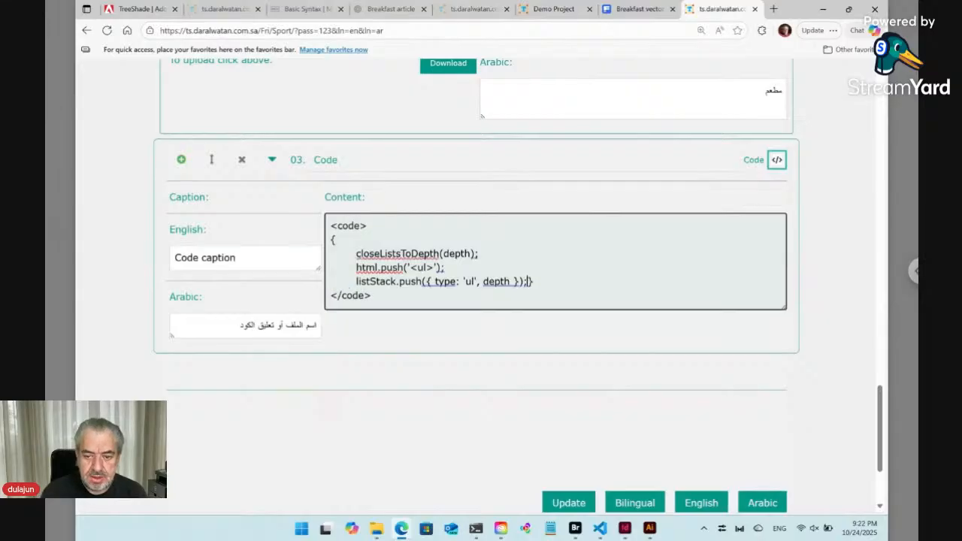
{"action": "key", "text": "Return"}
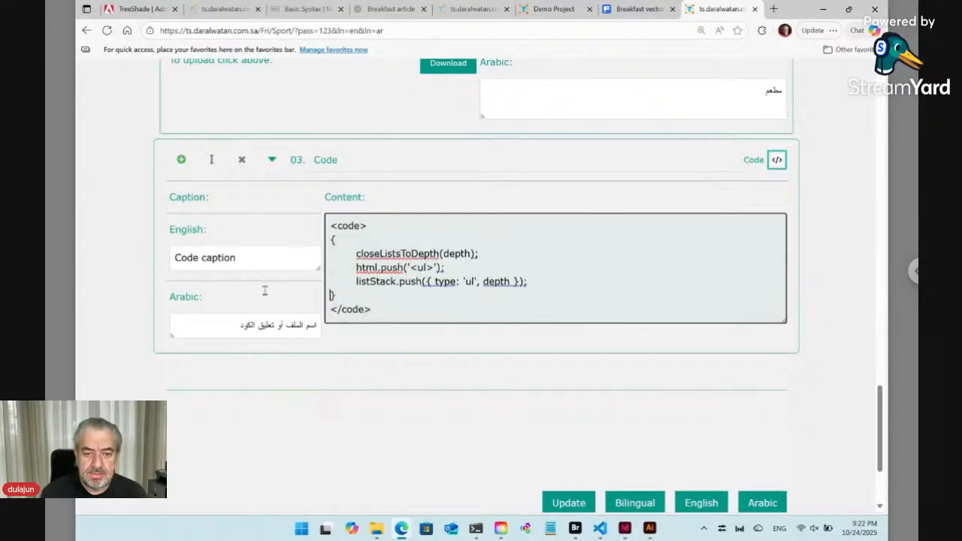
{"action": "left_click", "coordinate": [221, 258]}
{"action": "key", "text": "ctrl+a"}
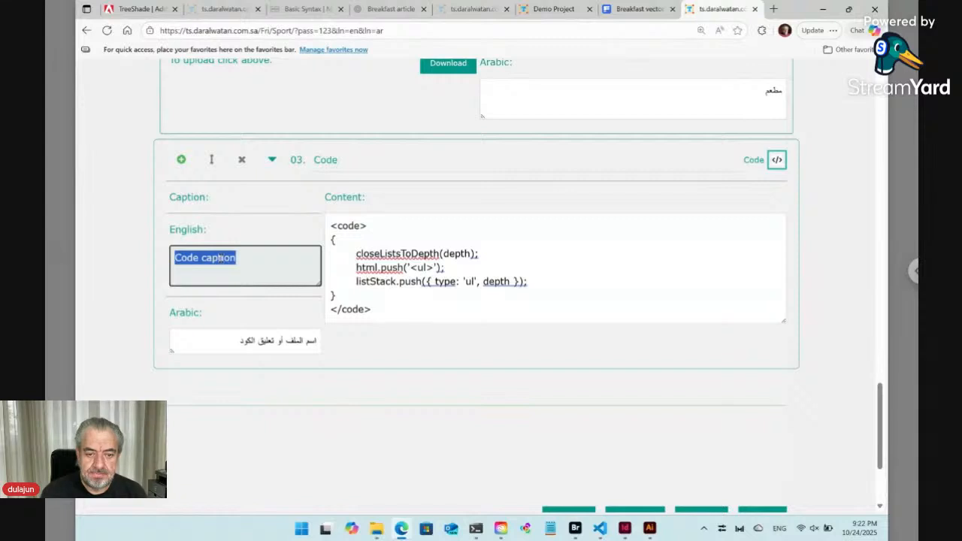
{"action": "left_click", "coordinate": [124, 326]}
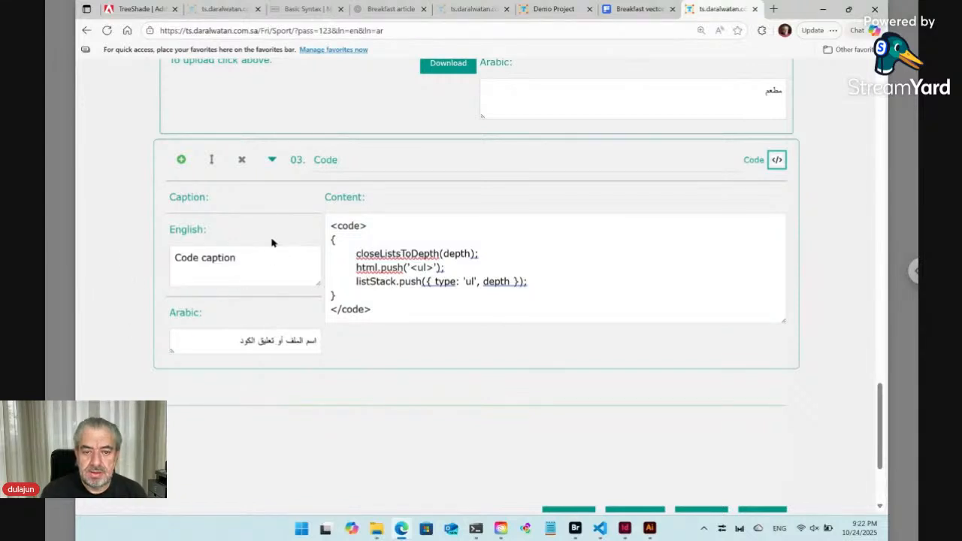
Add a ![.../Assets/Code] image reference on a new line at the end of the English markdown after Section 2.
{"action": "scroll", "coordinate": [272, 240], "scroll_direction": "up", "scroll_amount": 1}
{"action": "scroll", "coordinate": [272, 241], "scroll_direction": "up", "scroll_amount": 8}
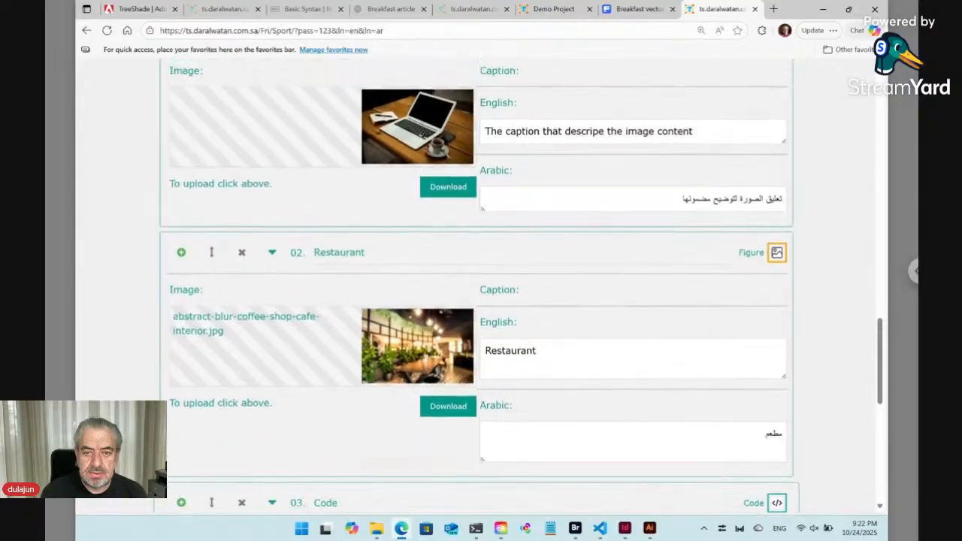
{"action": "scroll", "coordinate": [519, 285], "scroll_direction": "up", "scroll_amount": 1}
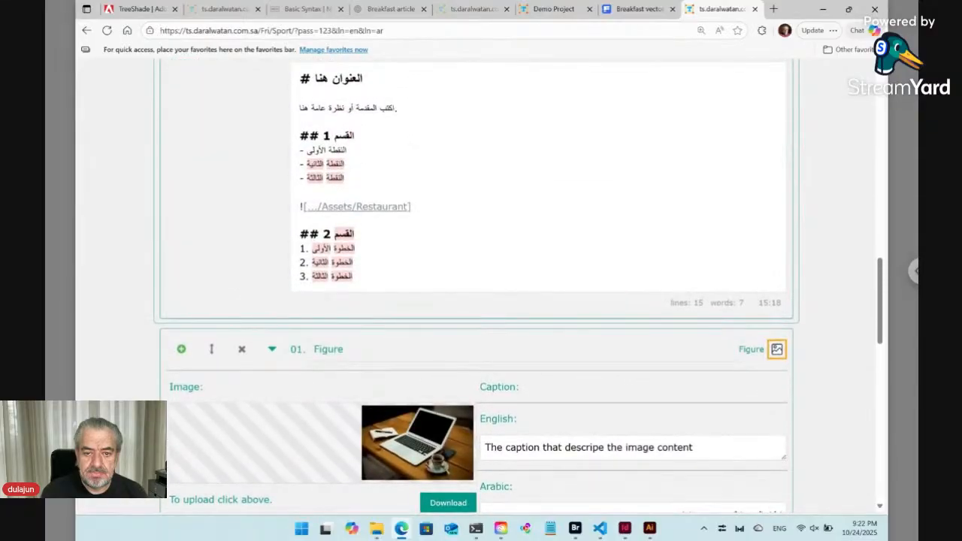
{"action": "scroll", "coordinate": [518, 286], "scroll_direction": "up", "scroll_amount": 4}
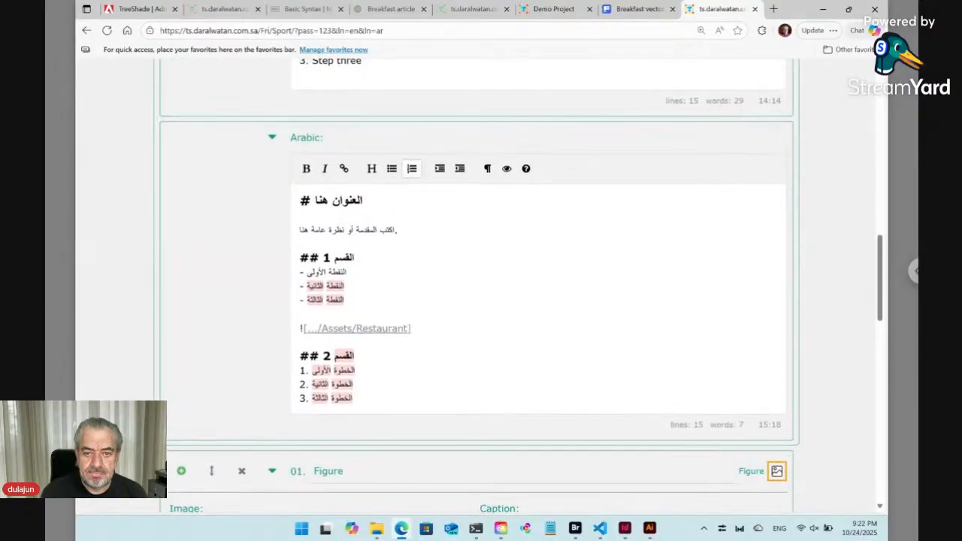
{"action": "scroll", "coordinate": [376, 211], "scroll_direction": "up", "scroll_amount": 5}
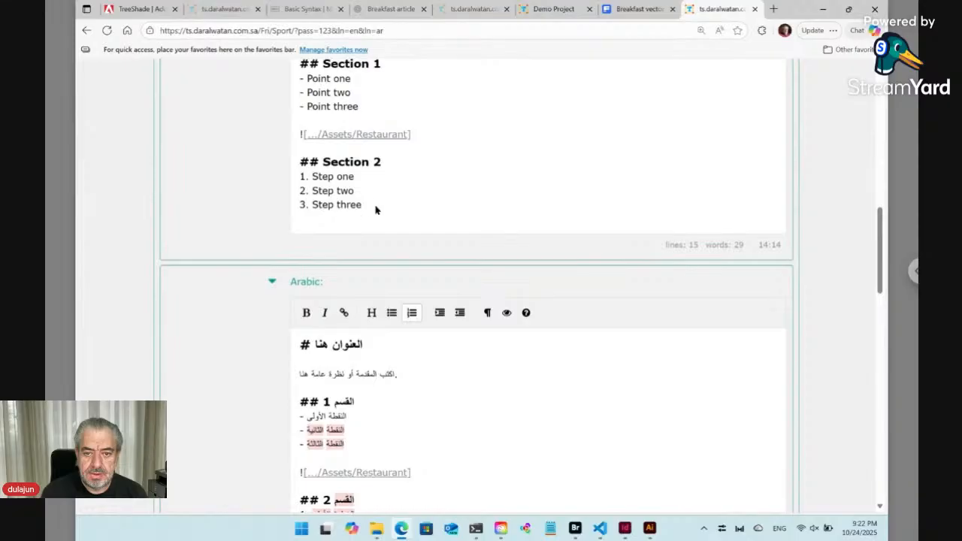
{"action": "key", "text": "Return"}
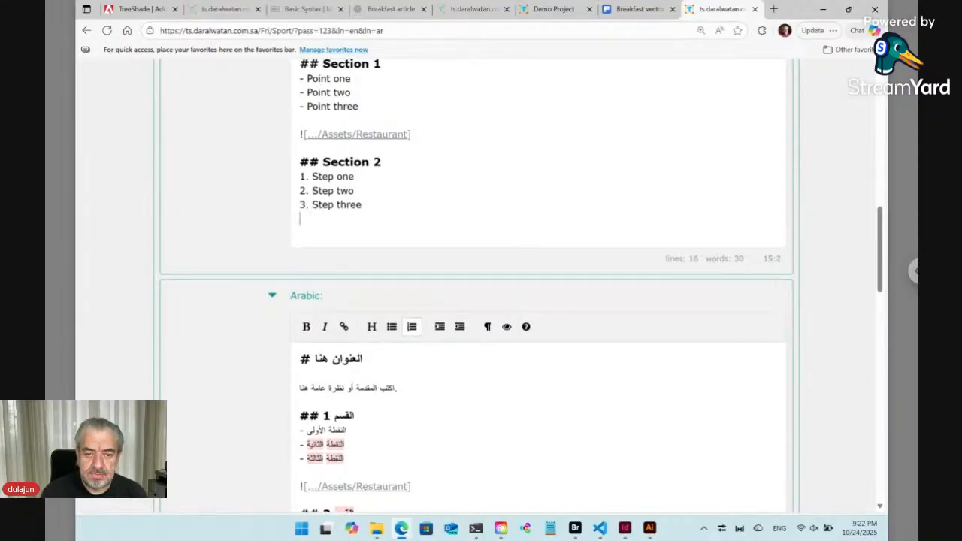
{"action": "key", "text": "Return"}
{"action": "key", "text": "Return"}
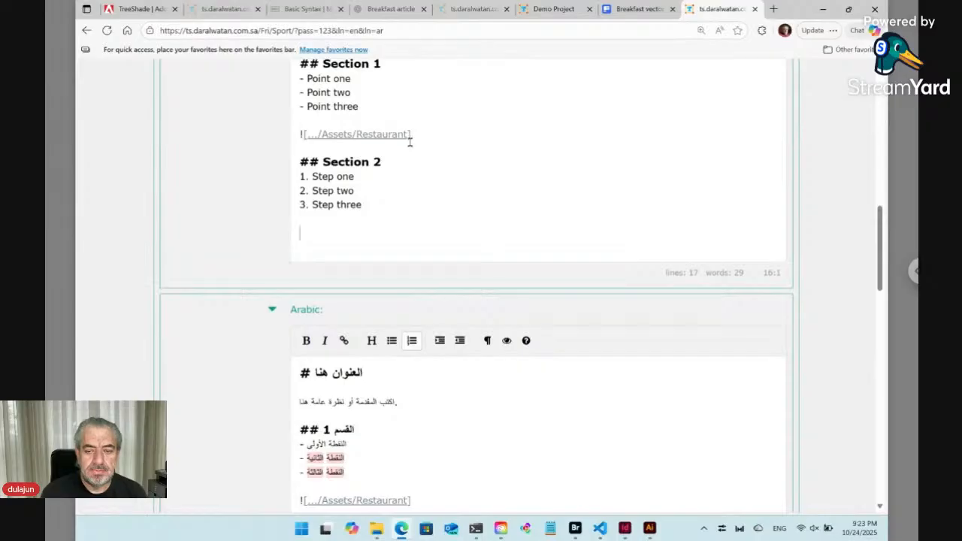
{"action": "left_click_drag", "start_coordinate": [413, 134], "coordinate": [279, 130]}
{"action": "key", "text": "ctrl+c"}
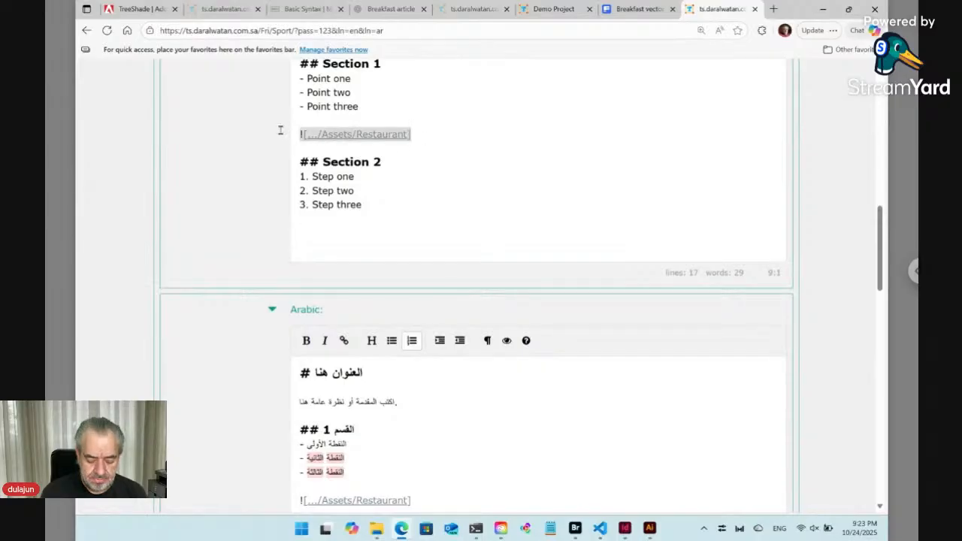
{"action": "left_click", "coordinate": [327, 235]}
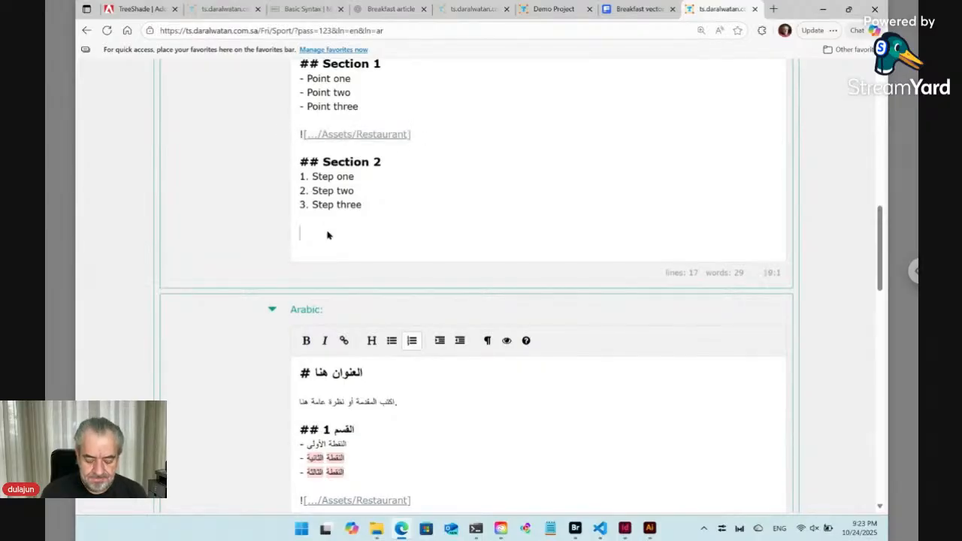
{"action": "key", "text": "ctrl+v"}
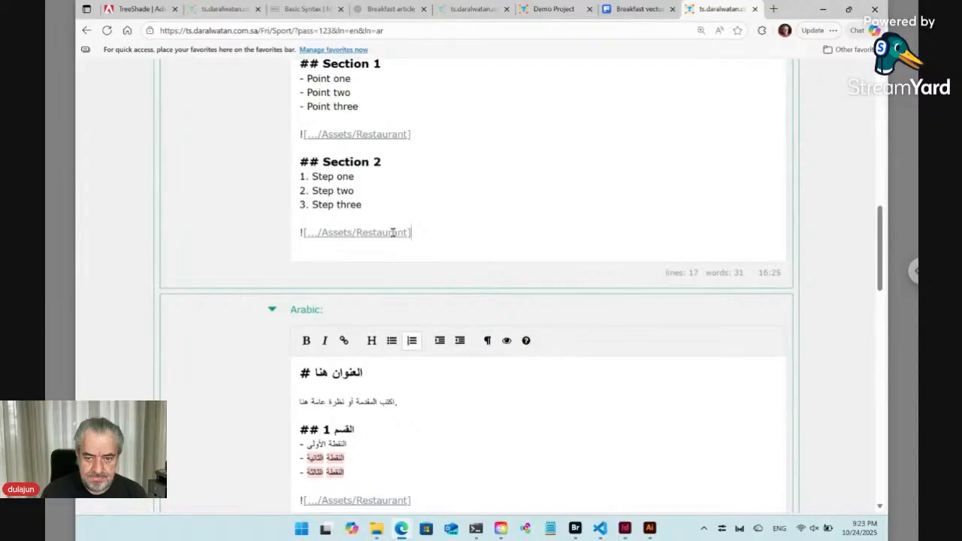
{"action": "double_click", "coordinate": [393, 233]}
{"action": "type", "text": "Code"}
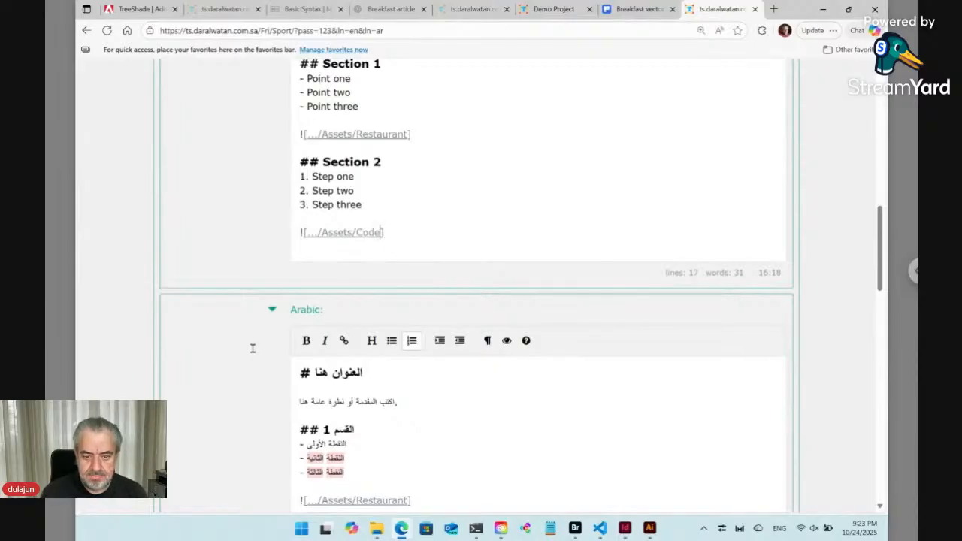
Copy the ![.../Assets/Code] reference line from the end of the English markdown.
{"action": "scroll", "coordinate": [253, 348], "scroll_direction": "down", "scroll_amount": 4}
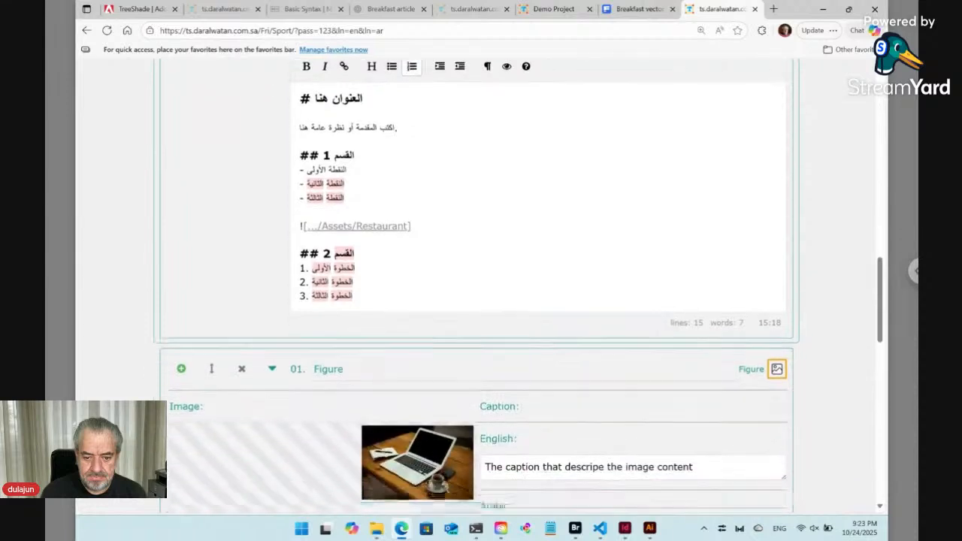
{"action": "scroll", "coordinate": [330, 449], "scroll_direction": "down", "scroll_amount": 2}
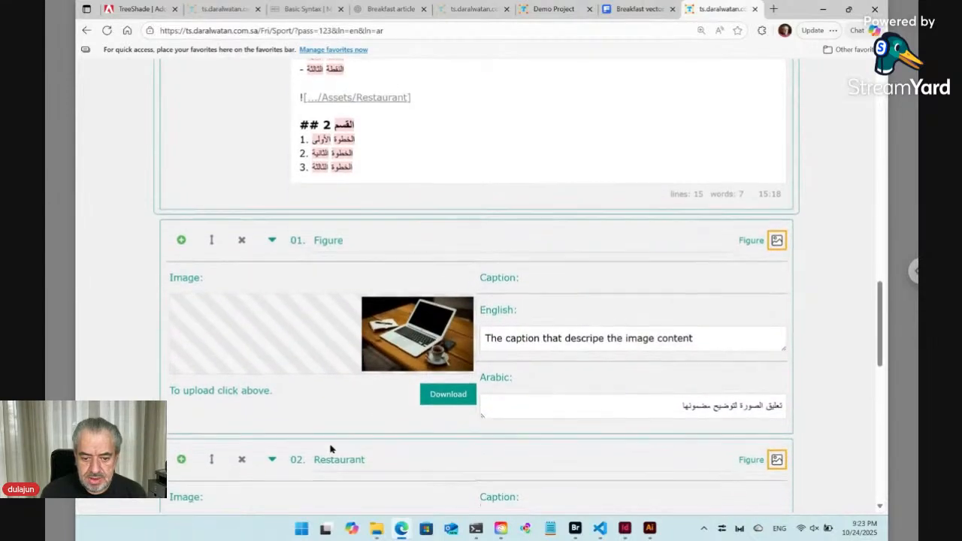
{"action": "scroll", "coordinate": [308, 417], "scroll_direction": "down", "scroll_amount": 1}
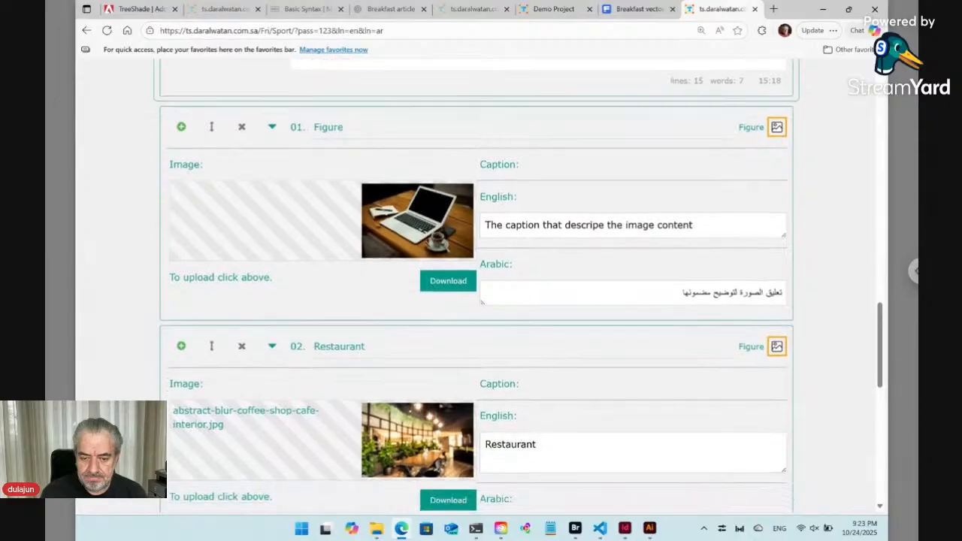
{"action": "scroll", "coordinate": [319, 475], "scroll_direction": "down", "scroll_amount": 2}
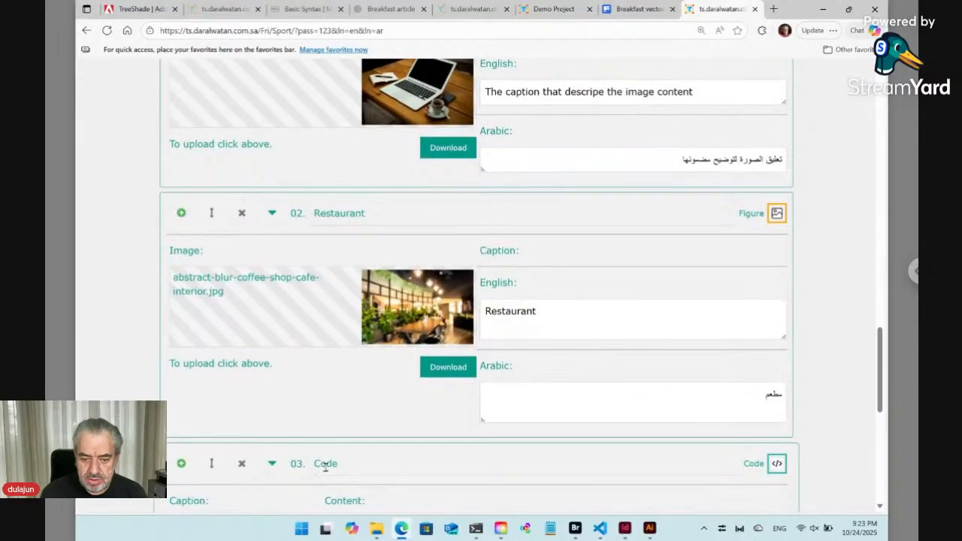
{"action": "double_click", "coordinate": [329, 465]}
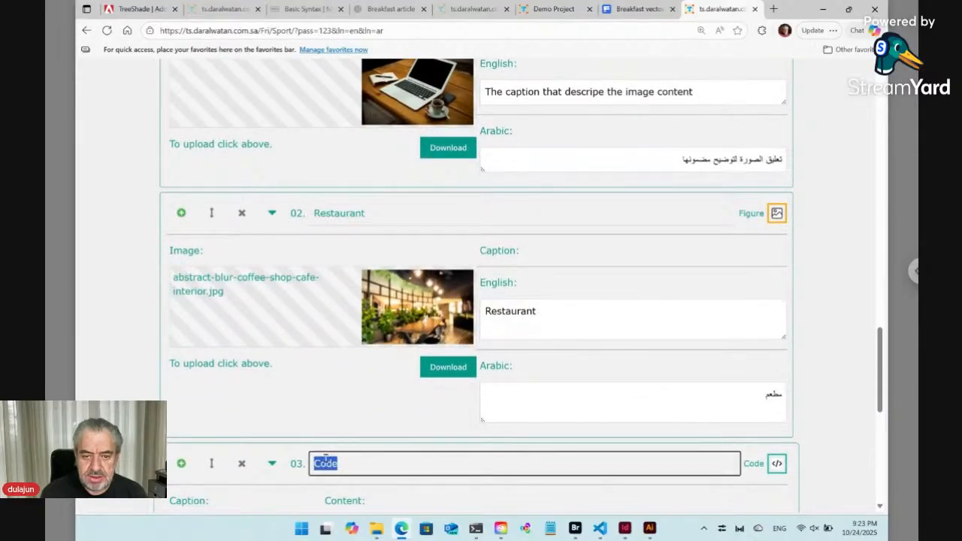
{"action": "scroll", "coordinate": [317, 155], "scroll_direction": "up", "scroll_amount": 7}
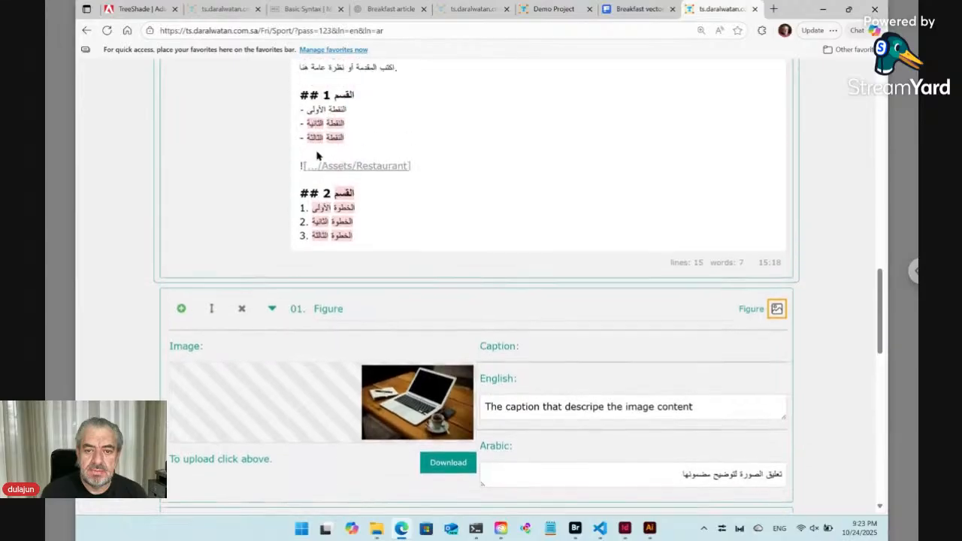
{"action": "scroll", "coordinate": [481, 248], "scroll_direction": "up", "scroll_amount": 2}
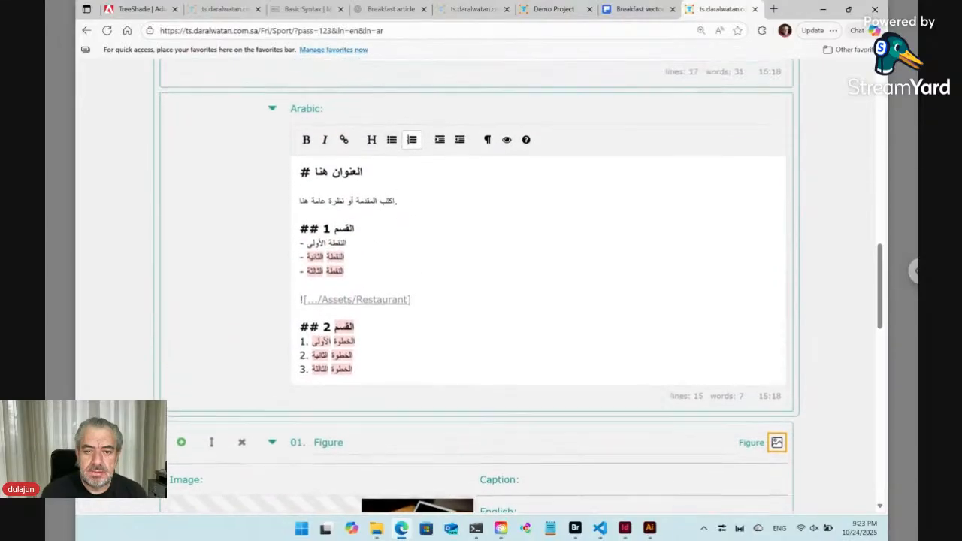
{"action": "scroll", "coordinate": [481, 248], "scroll_direction": "up", "scroll_amount": 1}
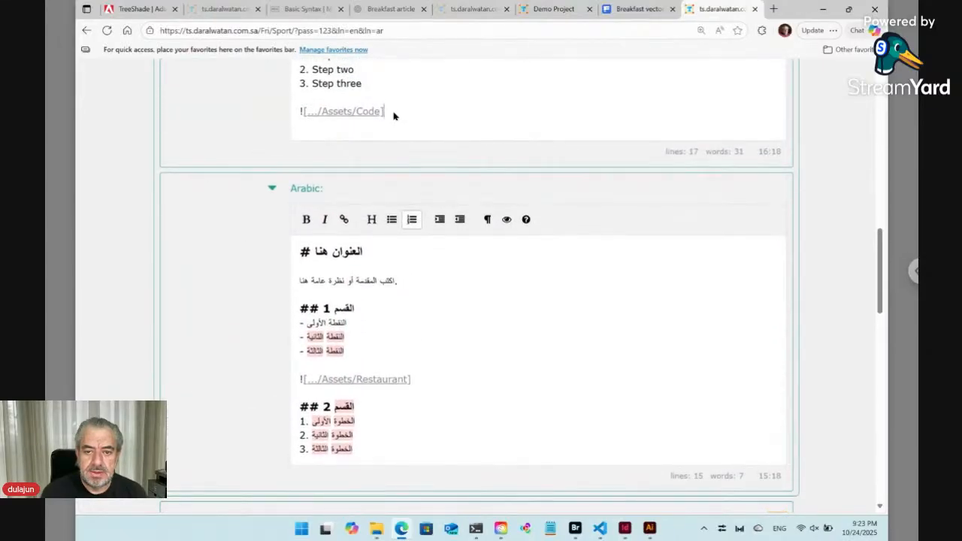
{"action": "left_click_drag", "start_coordinate": [382, 111], "coordinate": [270, 105]}
{"action": "key", "text": "ctrl+c"}
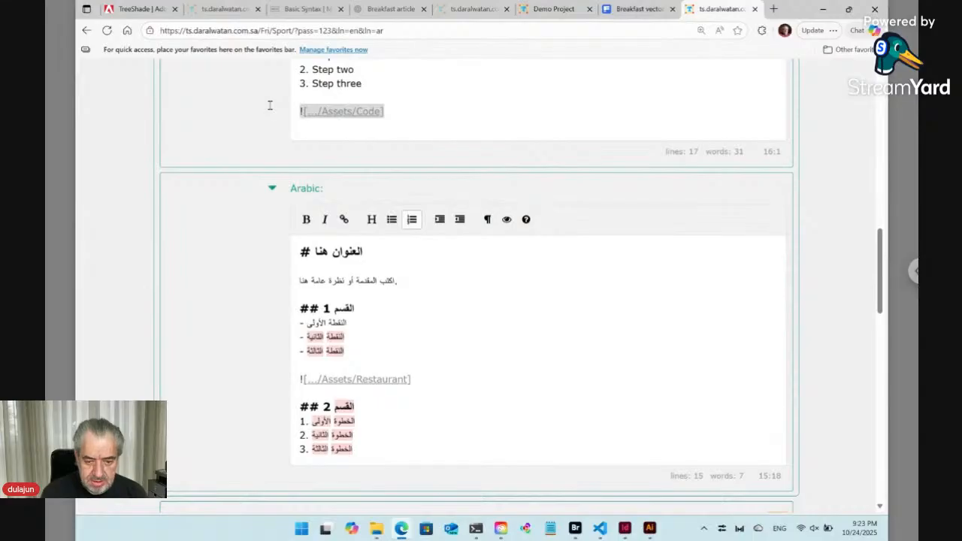
Add the copied ![.../Assets/Code] reference on a new line after the numbered steps at the end of the Arabic markdown.
{"action": "left_click", "coordinate": [363, 451]}
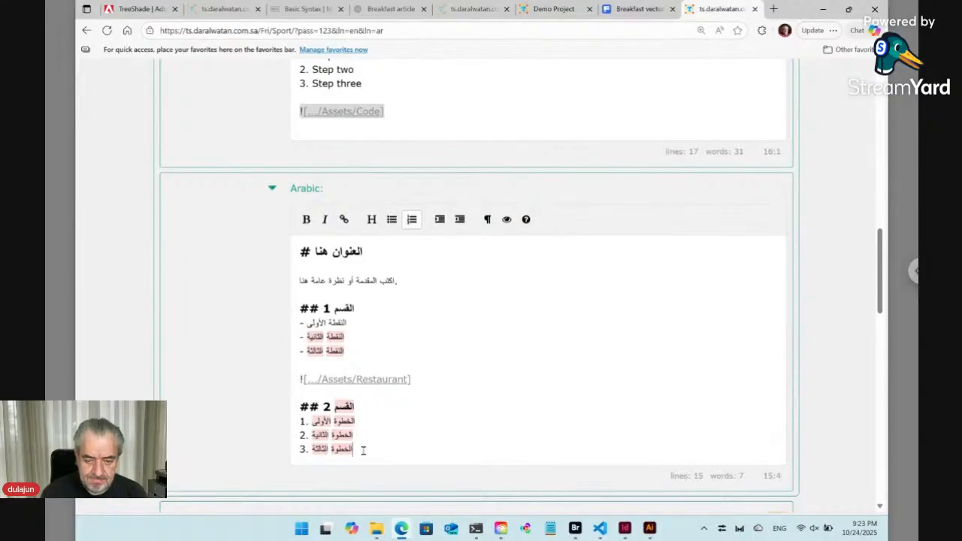
{"action": "key", "text": "Return"}
{"action": "key", "text": "Return"}
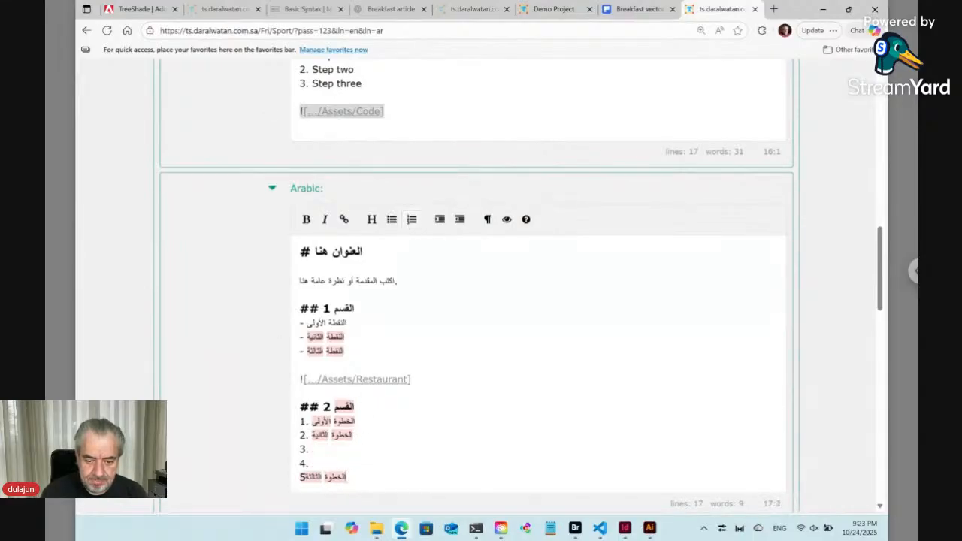
{"action": "key", "text": "BackSpace"}
{"action": "key", "text": "BackSpace"}
{"action": "key", "text": "BackSpace"}
{"action": "key", "text": "BackSpace"}
{"action": "key", "text": "BackSpace"}
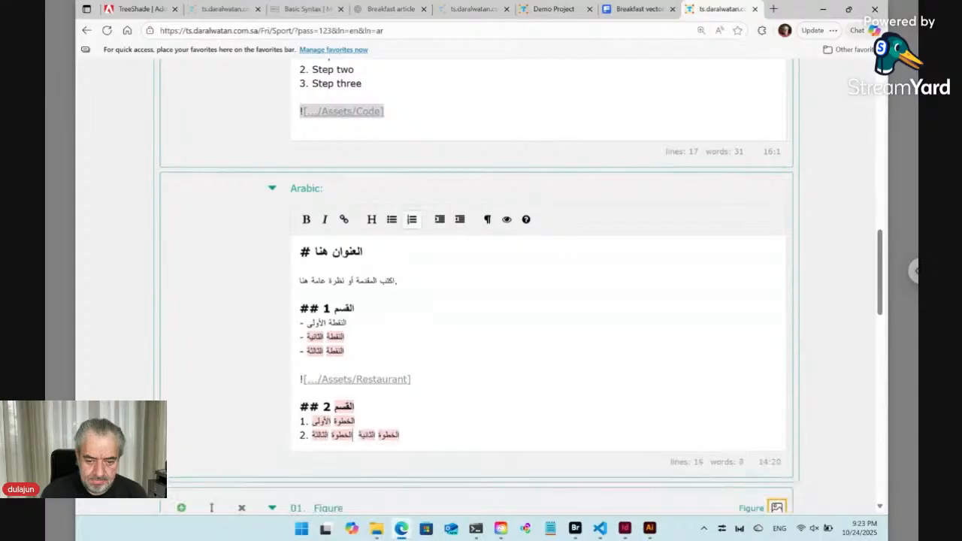
{"action": "key", "text": "ctrl+z"}
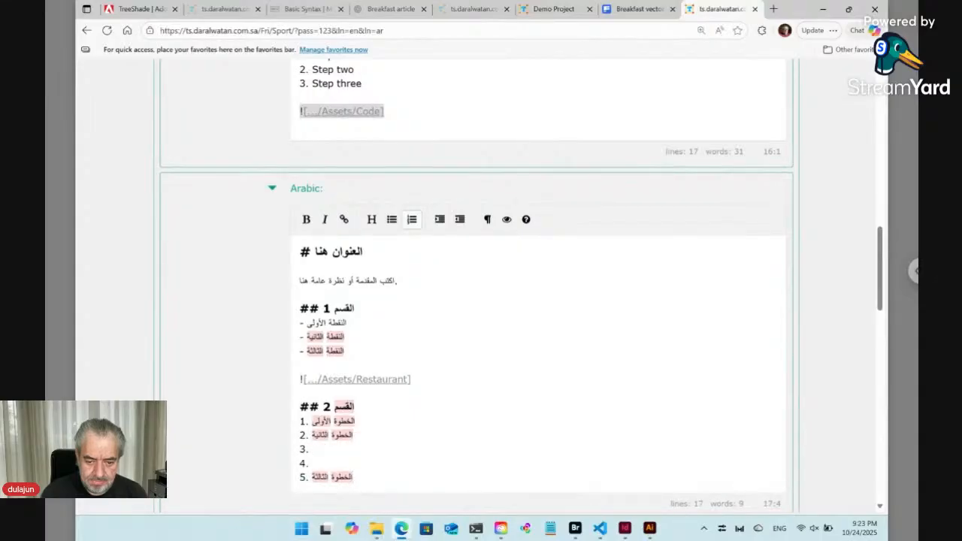
{"action": "key", "text": "BackSpace"}
{"action": "key", "text": "ctrl+z"}
{"action": "key", "text": "ctrl+z"}
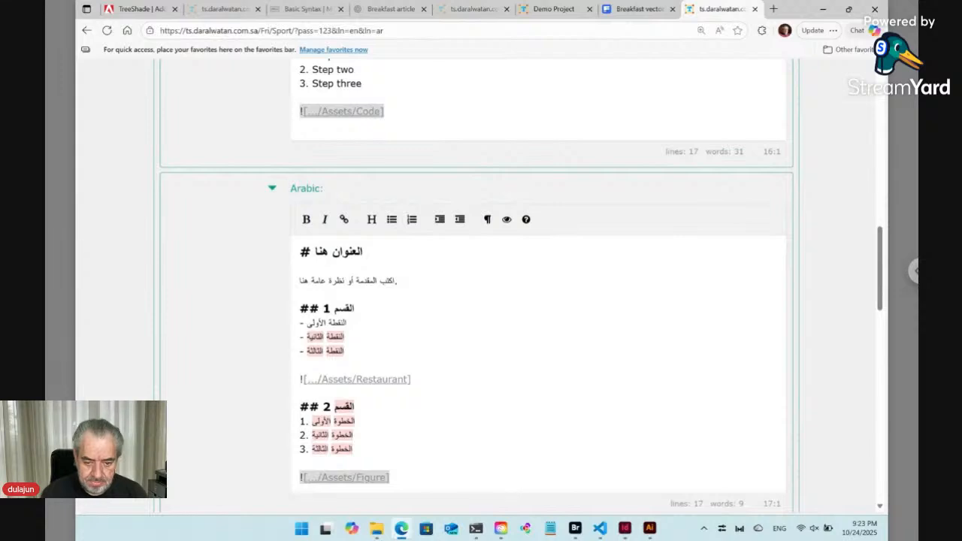
{"action": "left_click_drag", "start_coordinate": [397, 478], "coordinate": [282, 482]}
{"action": "key", "text": "ctrl+v"}
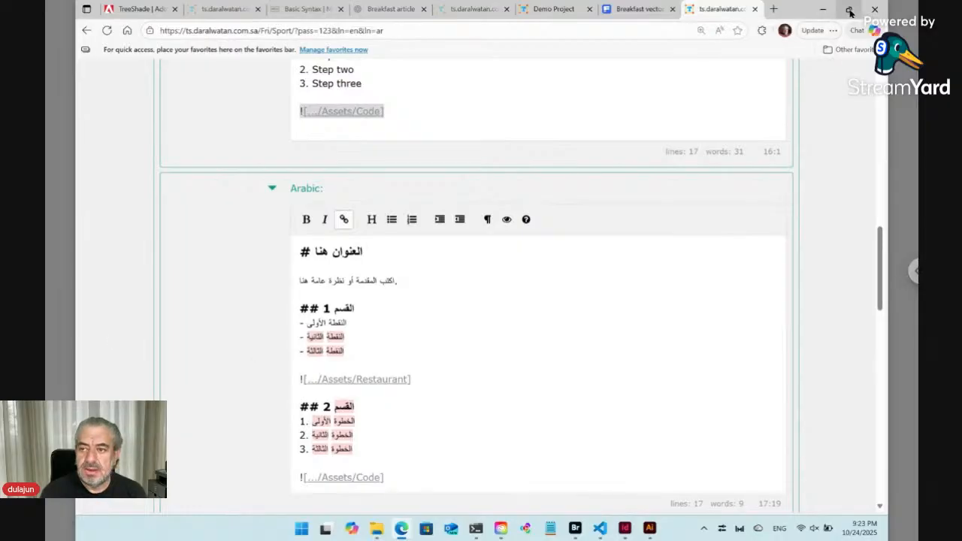
Snap the browser to the left half of the screen and Adobe Bridge to the right half.
{"action": "mouse_move", "coordinate": [849, 12]}
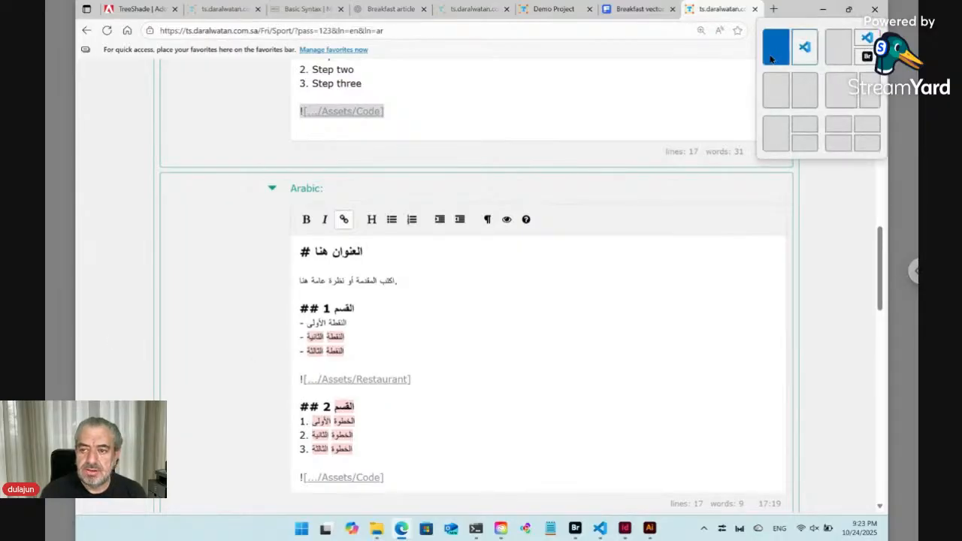
{"action": "left_click", "coordinate": [772, 92]}
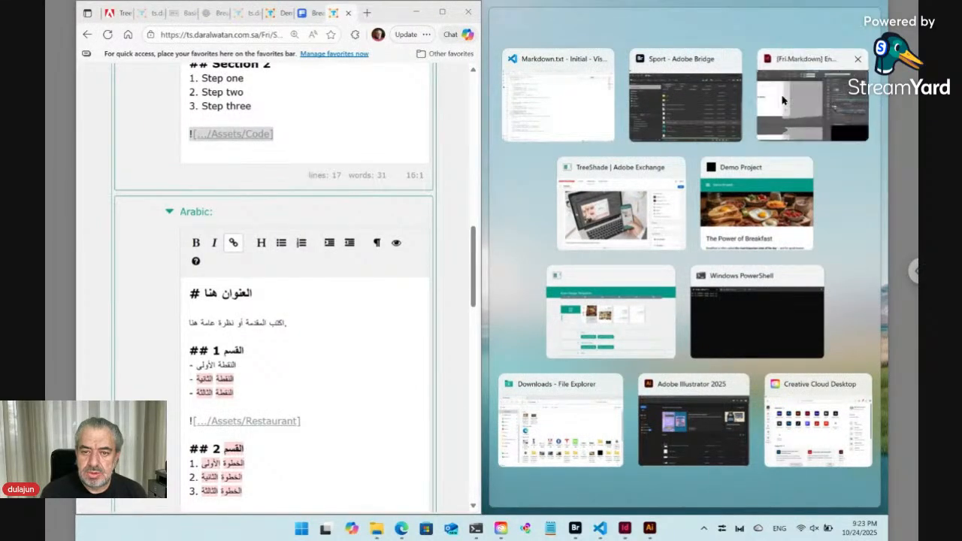
{"action": "left_click", "coordinate": [780, 96]}
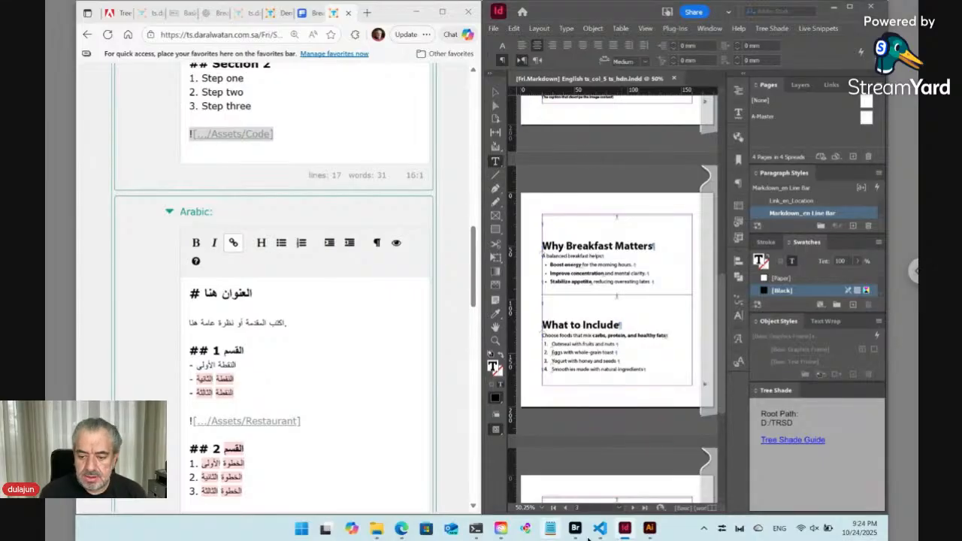
{"action": "left_click", "coordinate": [575, 529]}
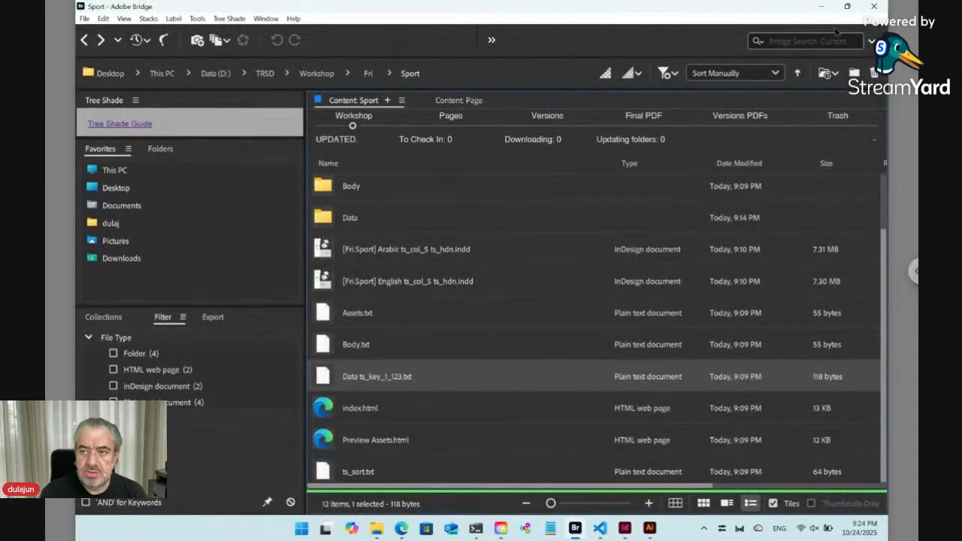
{"action": "mouse_move", "coordinate": [847, 6]}
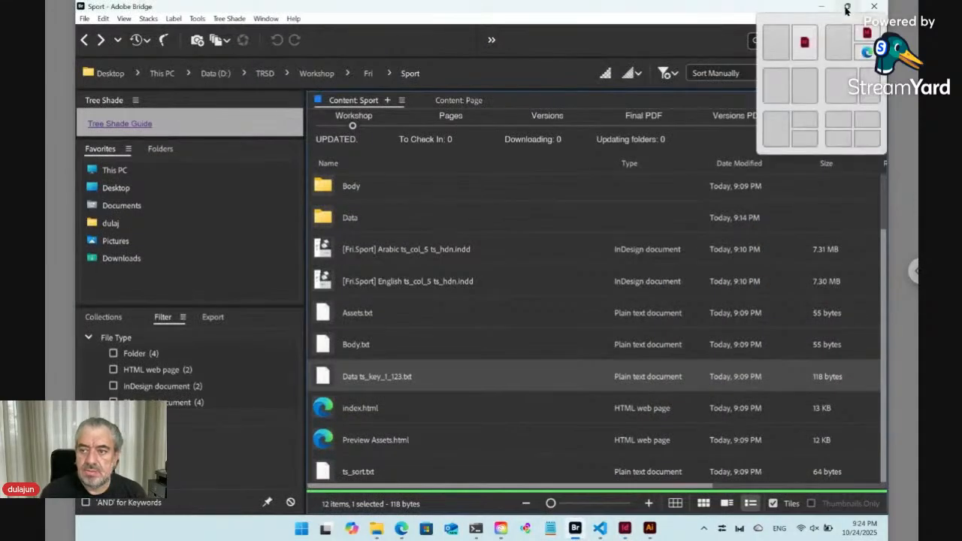
{"action": "left_click", "coordinate": [805, 85]}
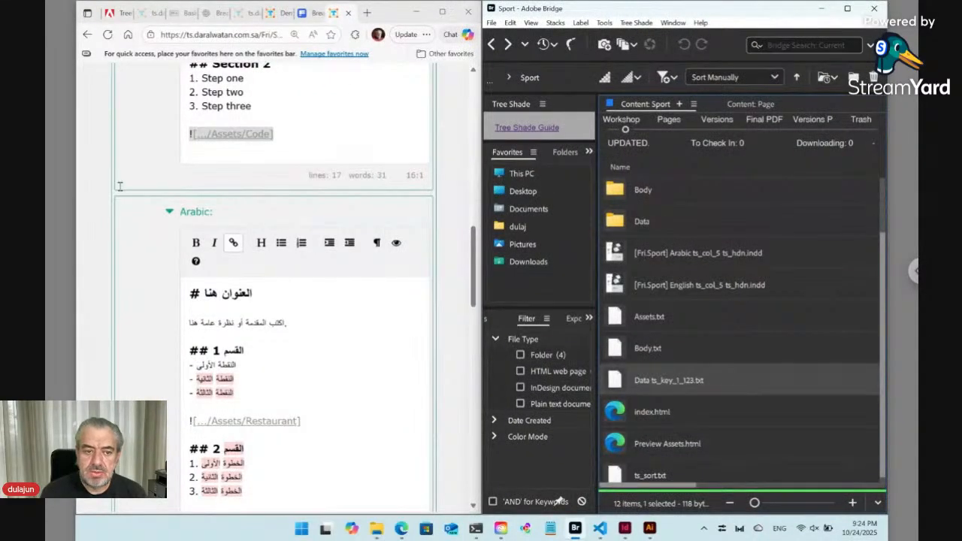
Delete the first Figure block, the laptop image, from the page's data blocks.
{"action": "left_click", "coordinate": [105, 197]}
{"action": "scroll", "coordinate": [107, 198], "scroll_direction": "down", "scroll_amount": 1}
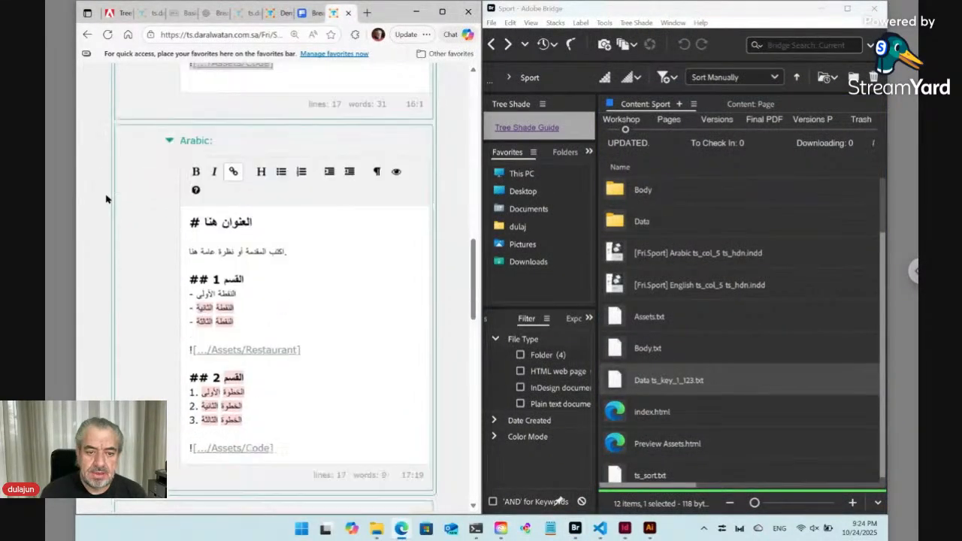
{"action": "scroll", "coordinate": [106, 198], "scroll_direction": "down", "scroll_amount": 5}
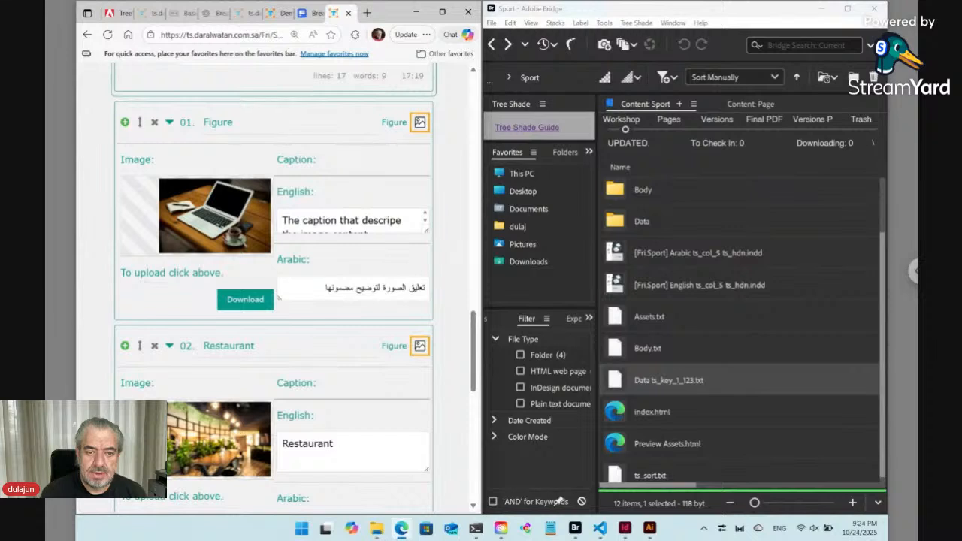
{"action": "left_click", "coordinate": [155, 122]}
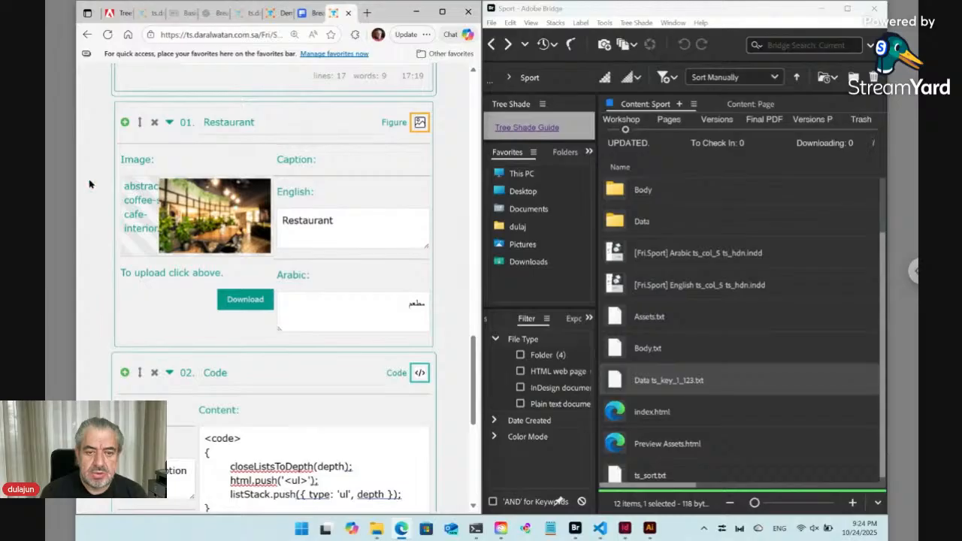
Update the Sport page to regenerate its documents.
{"action": "scroll", "coordinate": [97, 181], "scroll_direction": "up", "scroll_amount": 5}
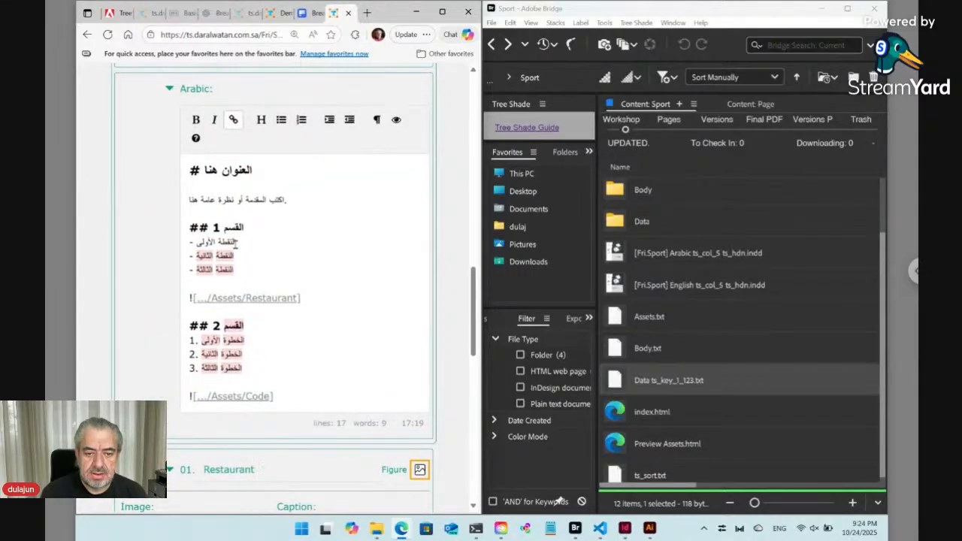
{"action": "scroll", "coordinate": [235, 243], "scroll_direction": "up", "scroll_amount": 4}
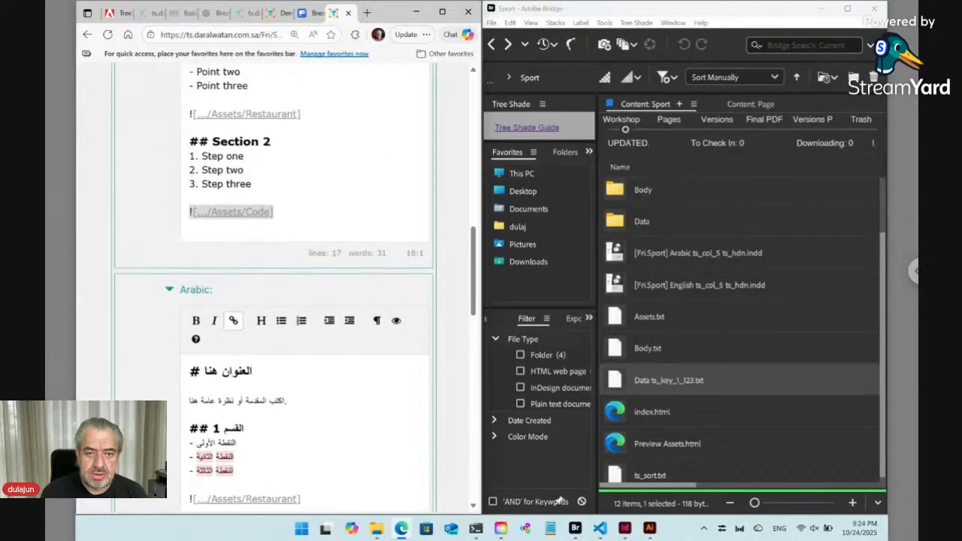
{"action": "scroll", "coordinate": [274, 286], "scroll_direction": "up", "scroll_amount": 3}
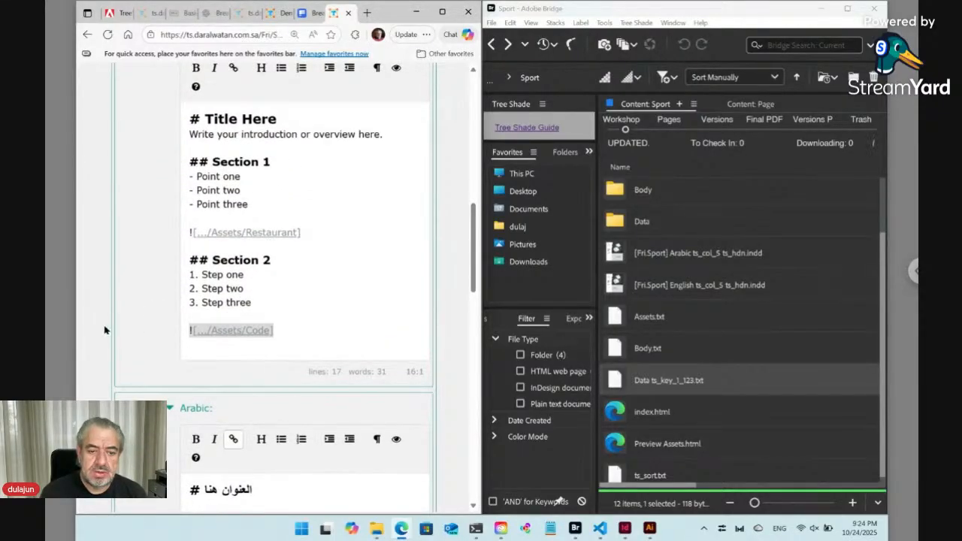
{"action": "scroll", "coordinate": [105, 330], "scroll_direction": "down", "scroll_amount": 10}
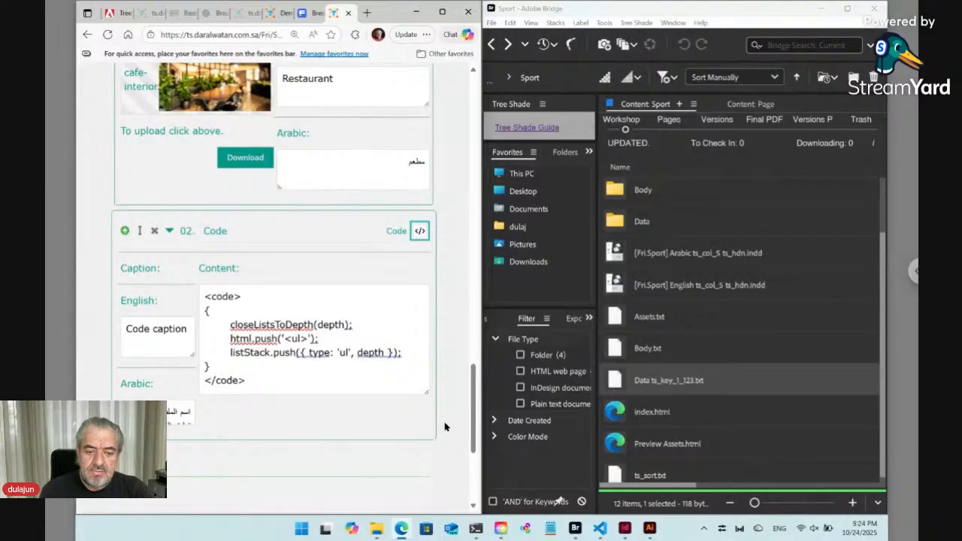
{"action": "scroll", "coordinate": [449, 421], "scroll_direction": "down", "scroll_amount": 1}
{"action": "scroll", "coordinate": [450, 420], "scroll_direction": "down", "scroll_amount": 3}
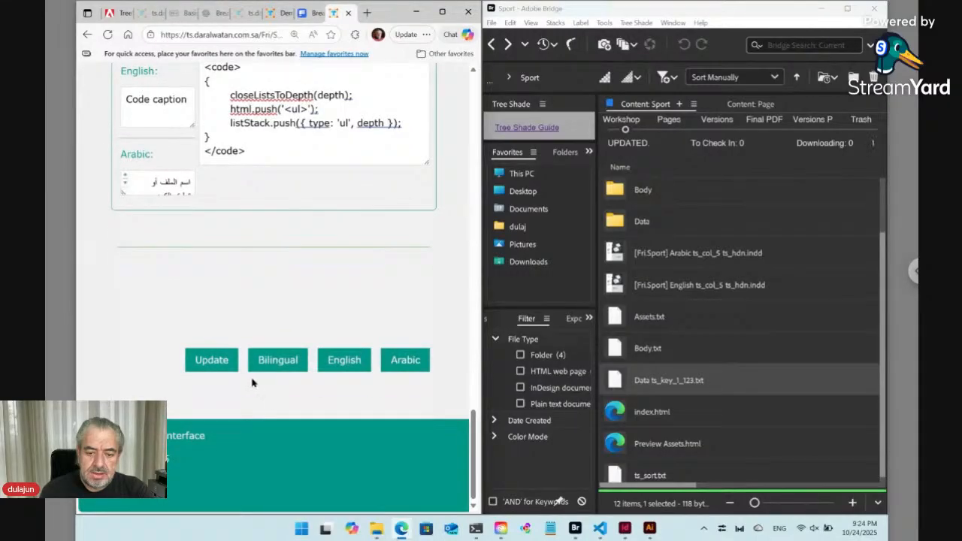
{"action": "left_click", "coordinate": [211, 361]}
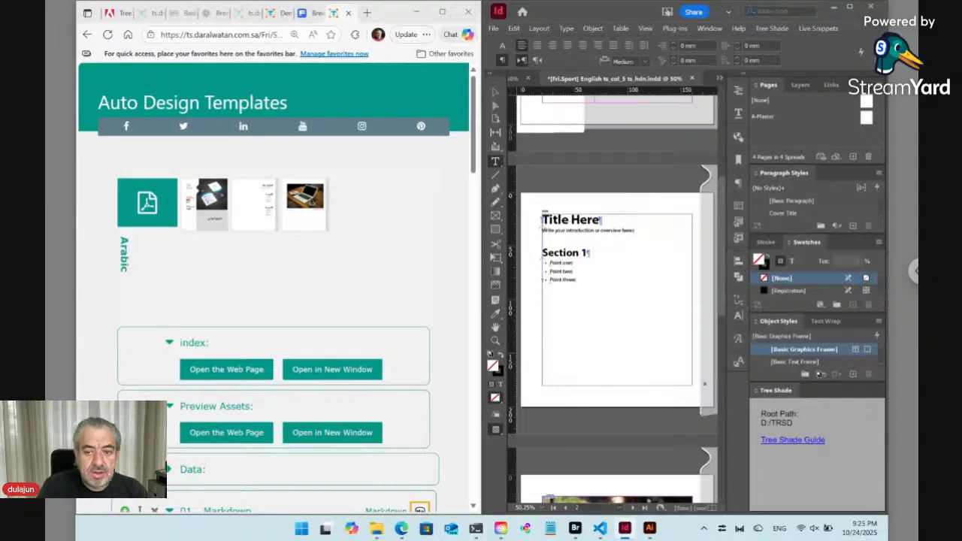
Refresh the page and open the English PDF version full-screen to review its pages.
{"action": "left_click", "coordinate": [575, 529]}
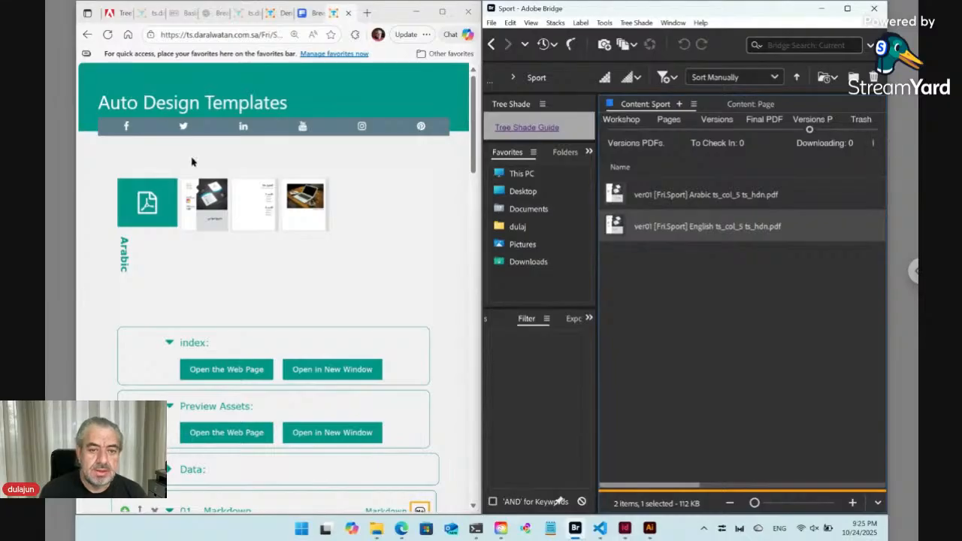
{"action": "left_click", "coordinate": [107, 34]}
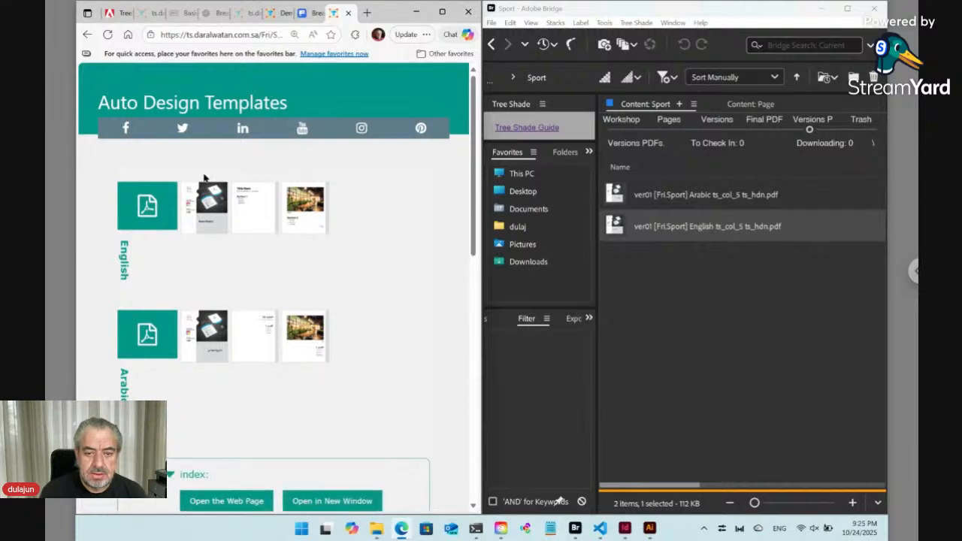
{"action": "left_click", "coordinate": [153, 207]}
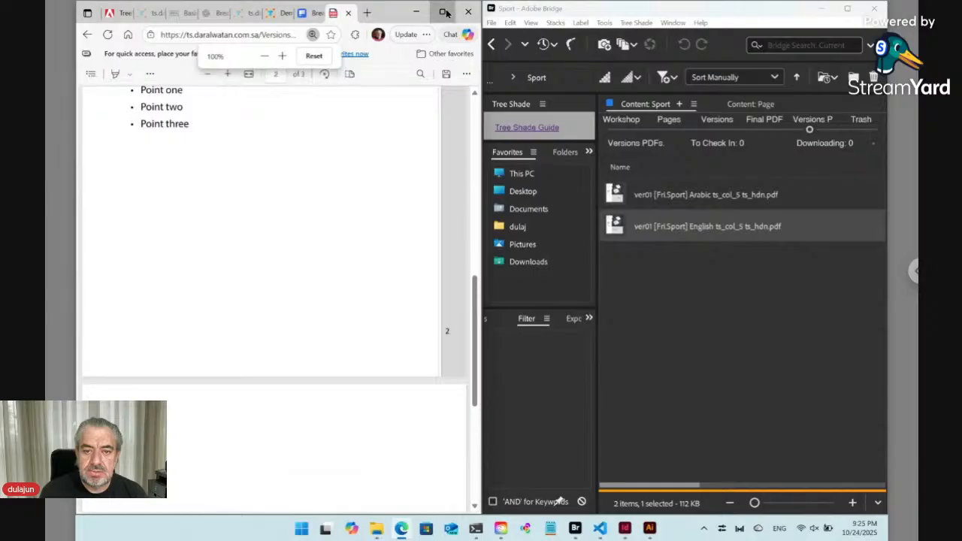
{"action": "left_click", "coordinate": [444, 12]}
{"action": "scroll", "coordinate": [363, 209], "scroll_direction": "up", "scroll_amount": 3}
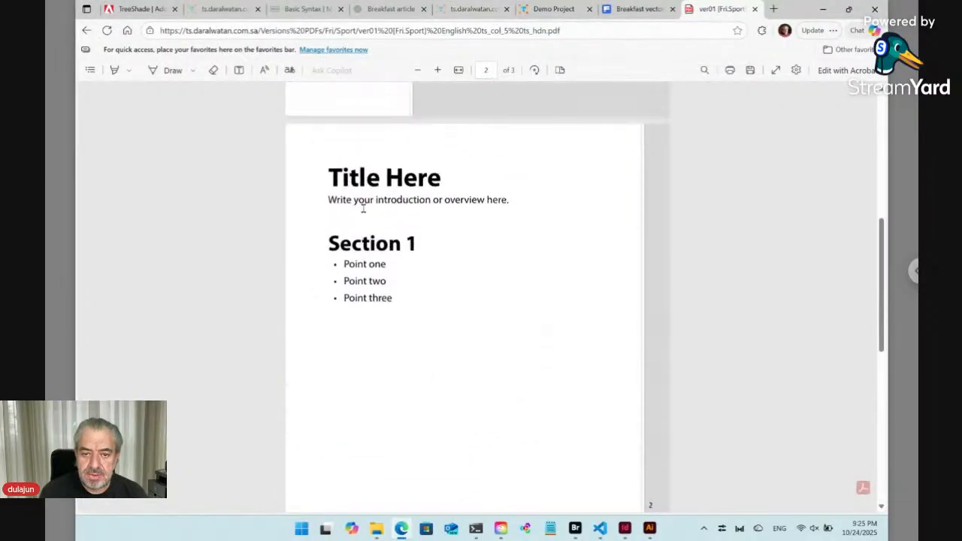
{"action": "scroll", "coordinate": [370, 300], "scroll_direction": "down", "scroll_amount": 6}
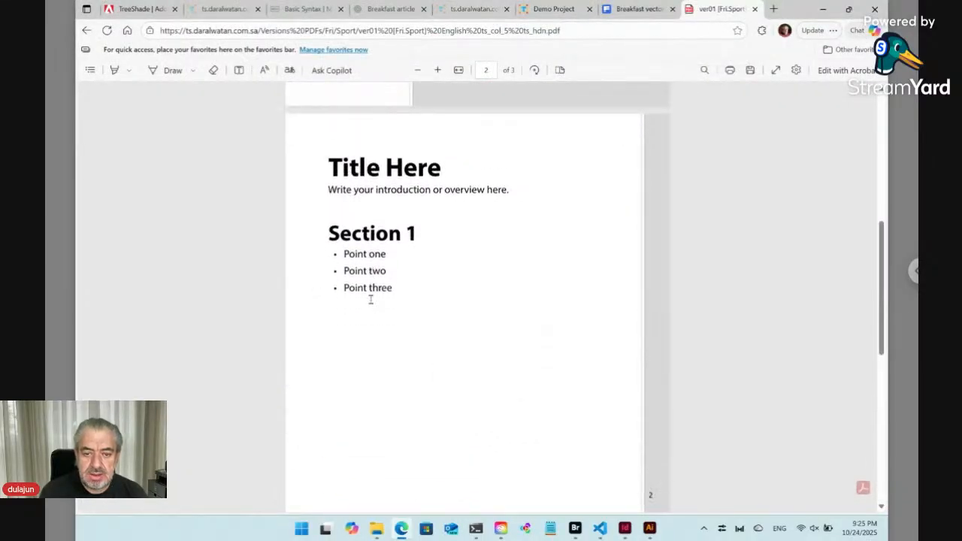
Scroll through the rest of the English PDF and return to the Sport project page.
{"action": "scroll", "coordinate": [371, 393], "scroll_direction": "down", "scroll_amount": 1}
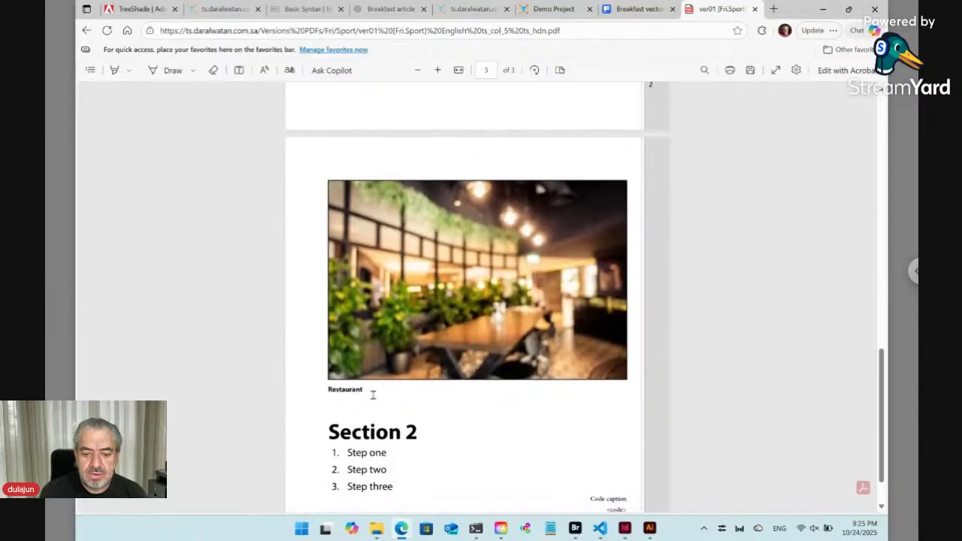
{"action": "scroll", "coordinate": [368, 412], "scroll_direction": "down", "scroll_amount": 1}
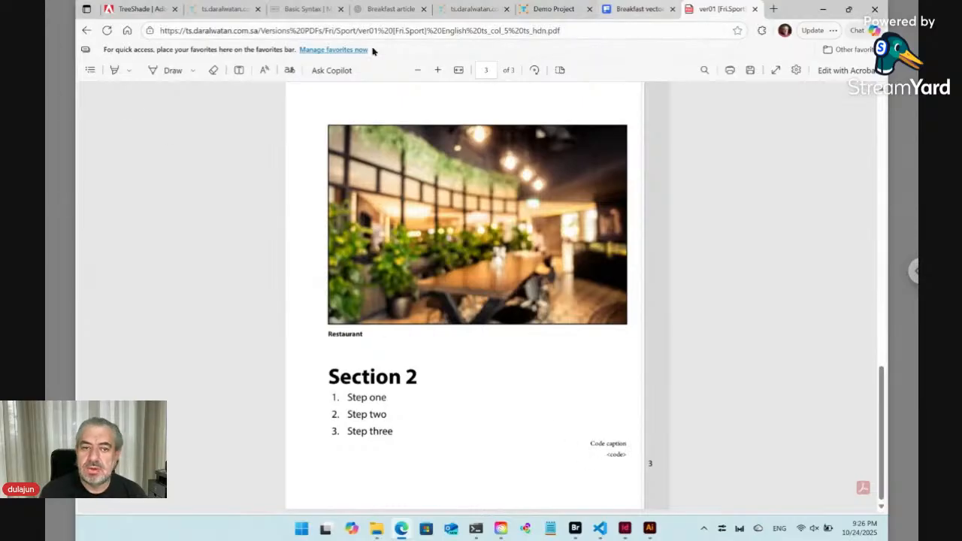
{"action": "left_click", "coordinate": [86, 30]}
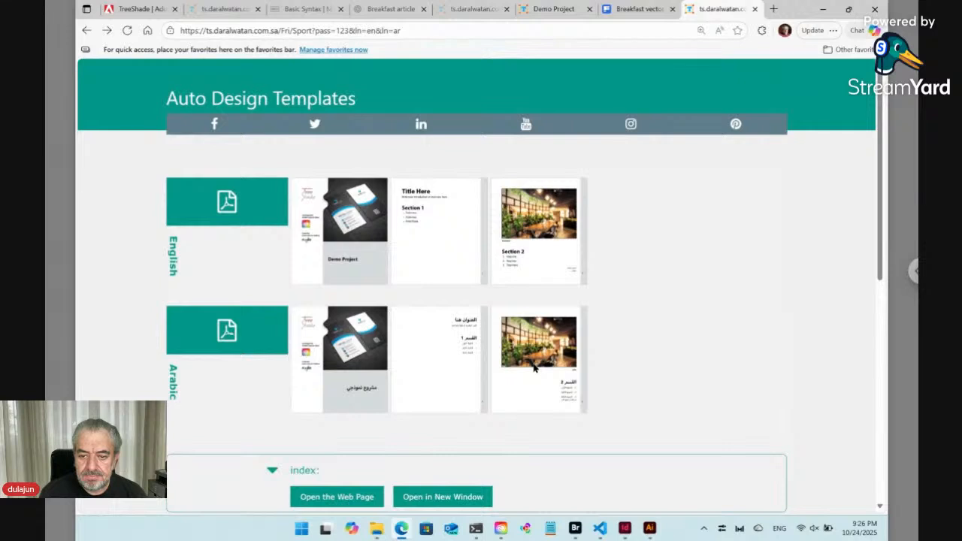
Preview the Arabic PDF's third page, scroll through it, and close the preview.
{"action": "scroll", "coordinate": [534, 367], "scroll_direction": "down", "scroll_amount": 1}
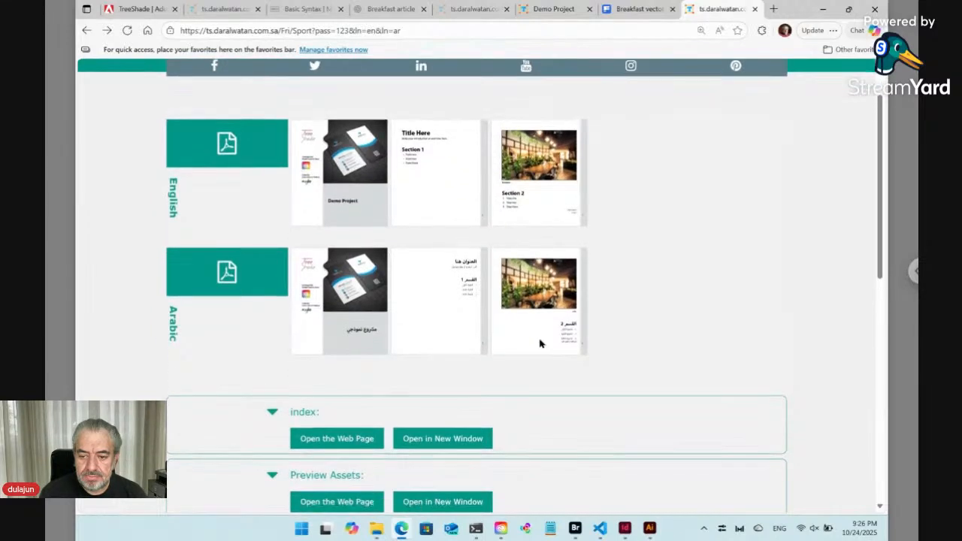
{"action": "left_click", "coordinate": [539, 342]}
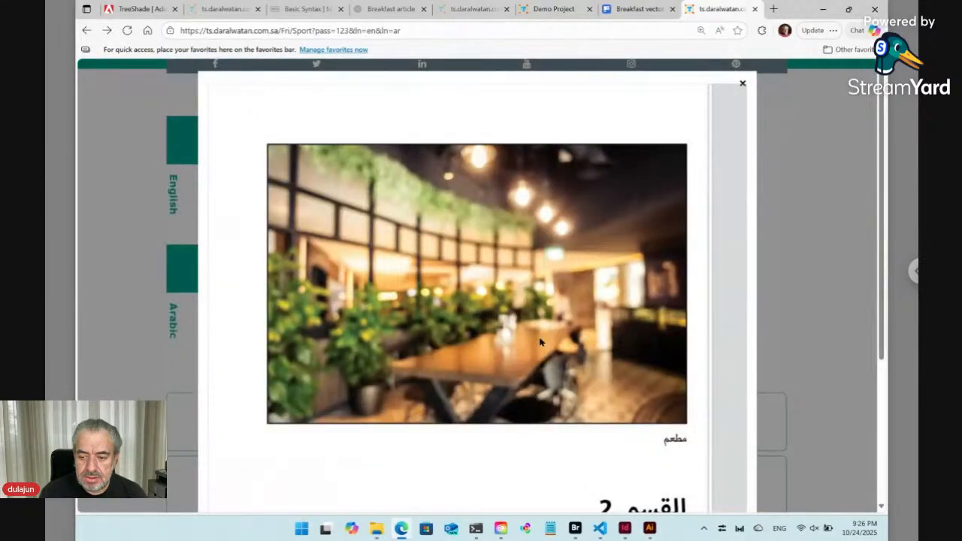
{"action": "scroll", "coordinate": [539, 342], "scroll_direction": "down", "scroll_amount": 3}
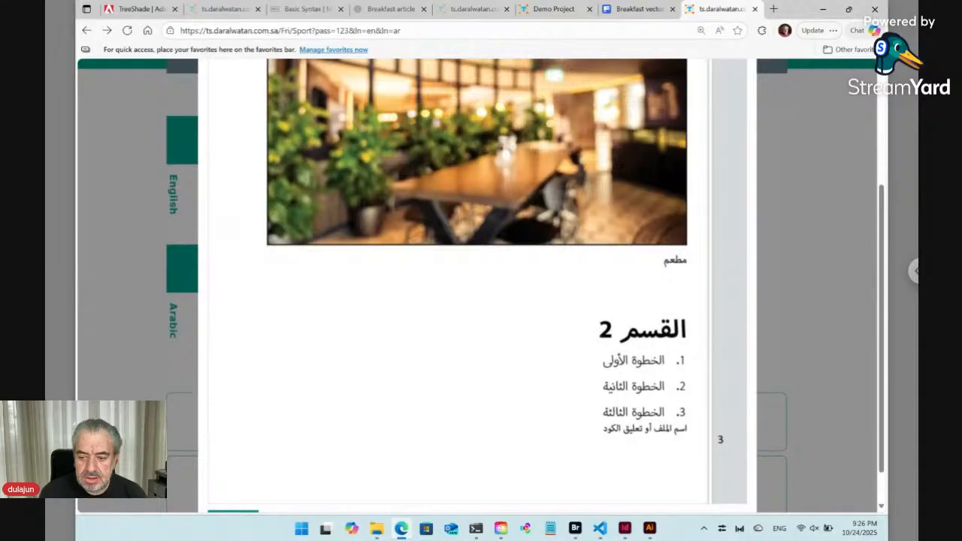
{"action": "scroll", "coordinate": [577, 299], "scroll_direction": "up", "scroll_amount": 3}
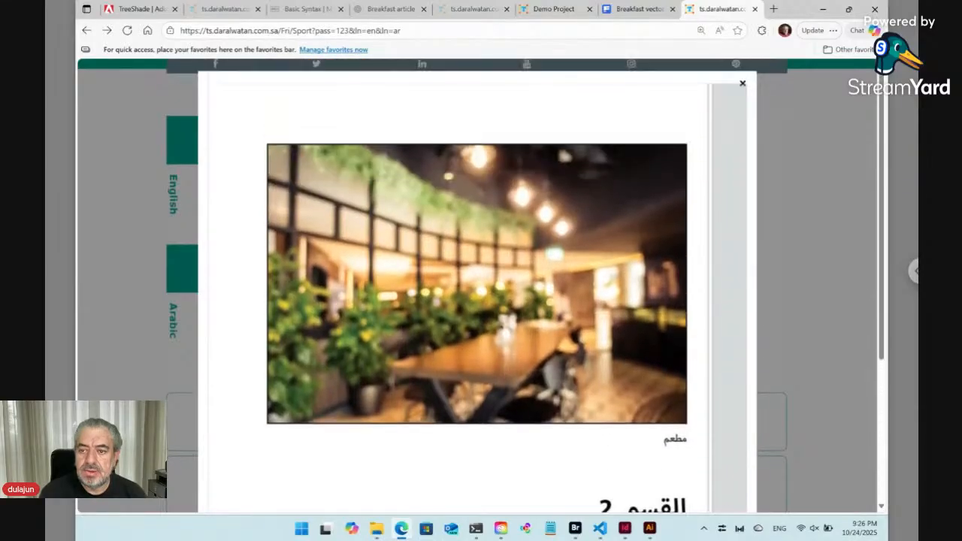
{"action": "left_click", "coordinate": [744, 83]}
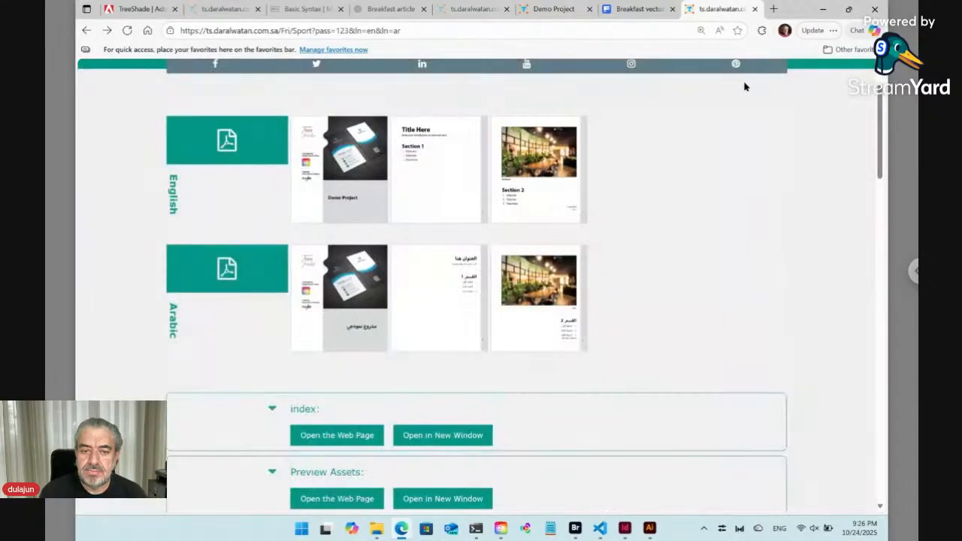
Switch to InDesign, maximize its window, and close the Markdown English document.
{"action": "left_click", "coordinate": [625, 529]}
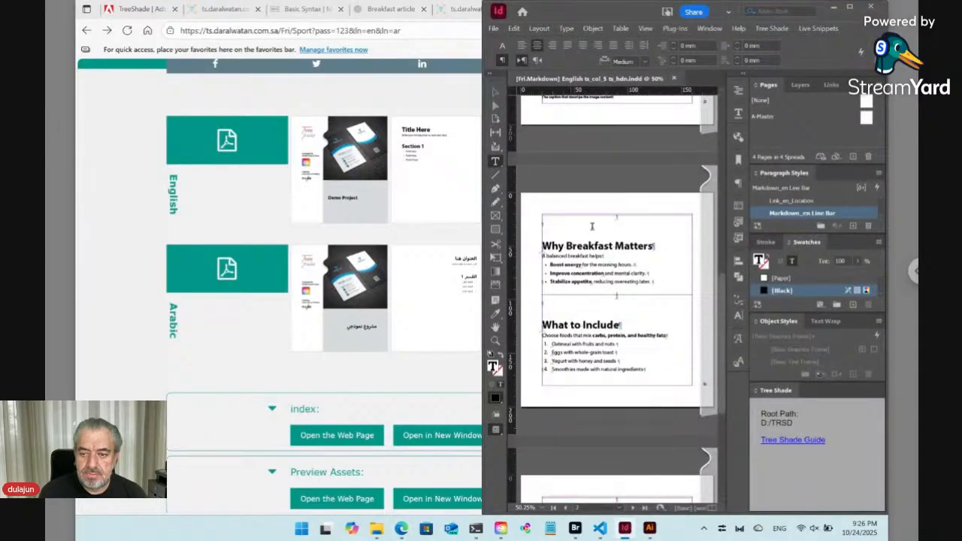
{"action": "left_click", "coordinate": [849, 6]}
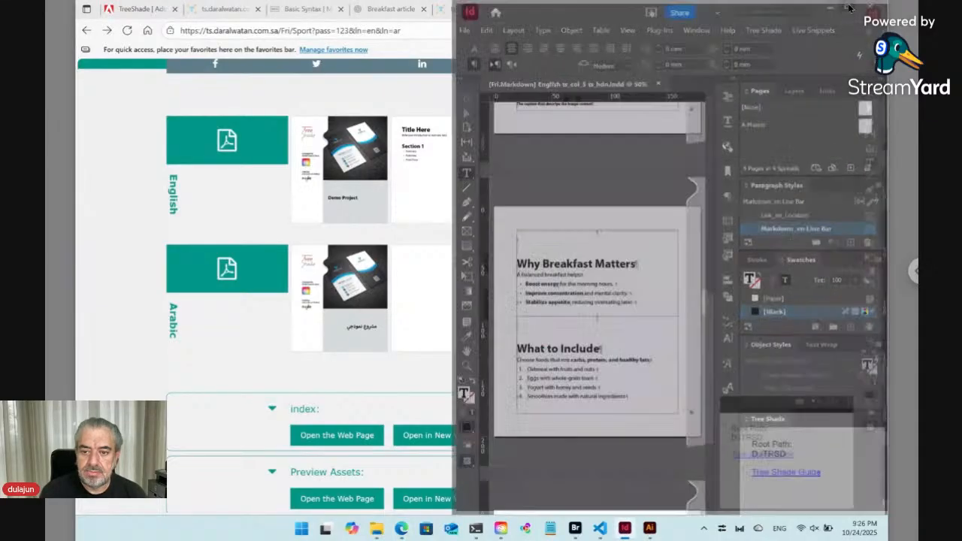
{"action": "key", "text": "ctrl+0"}
{"action": "scroll", "coordinate": [334, 250], "scroll_direction": "down", "scroll_amount": 8}
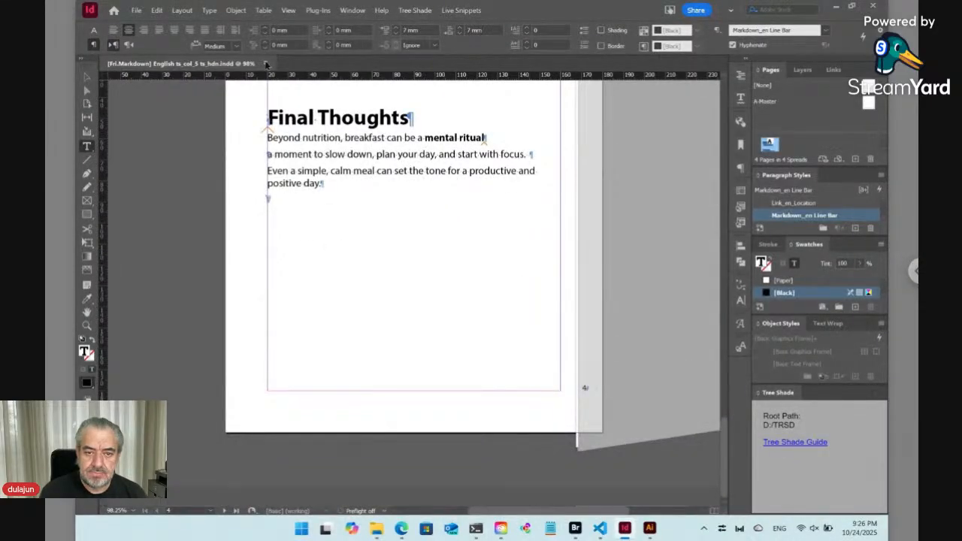
{"action": "left_click", "coordinate": [266, 64]}
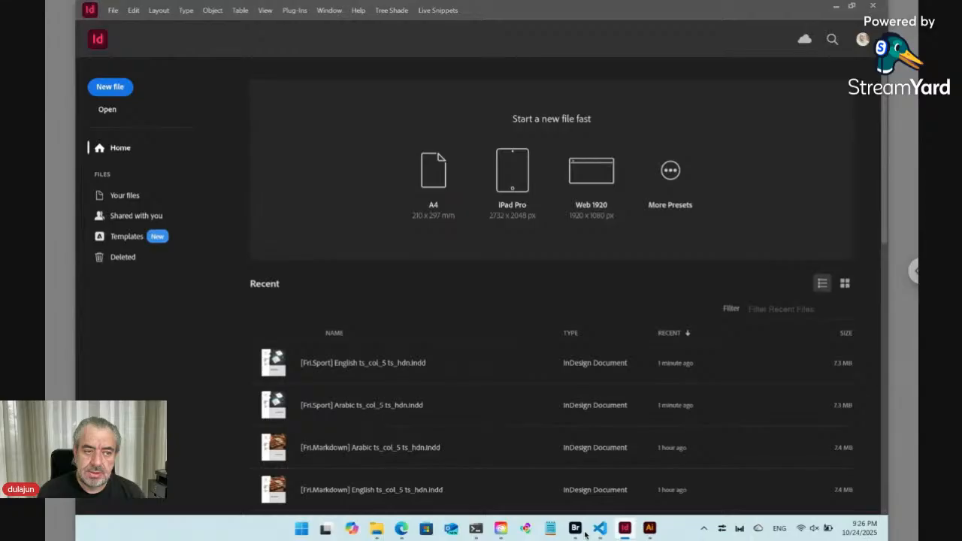
Open the Sport page's English InDesign document from Bridge and scroll through its opening pages.
{"action": "left_click", "coordinate": [583, 530]}
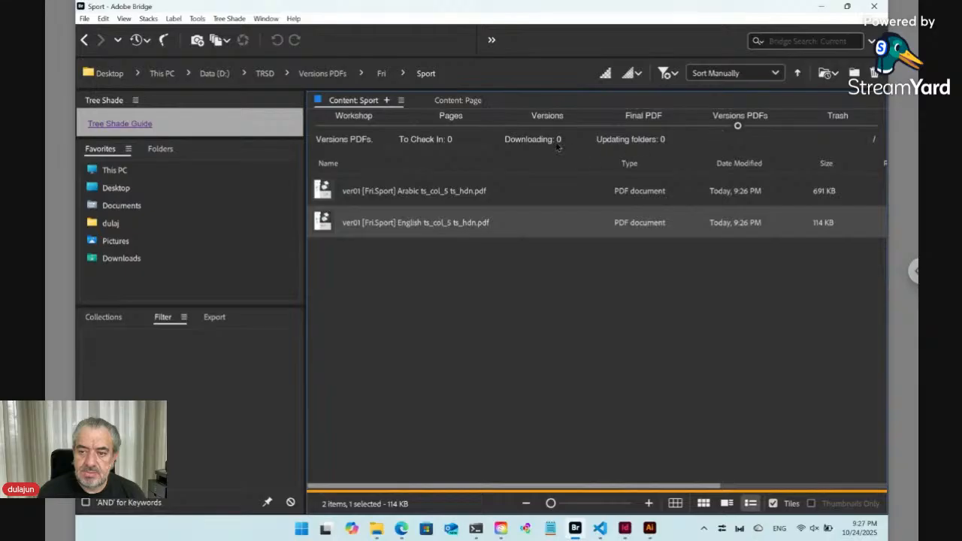
{"action": "left_click", "coordinate": [352, 126]}
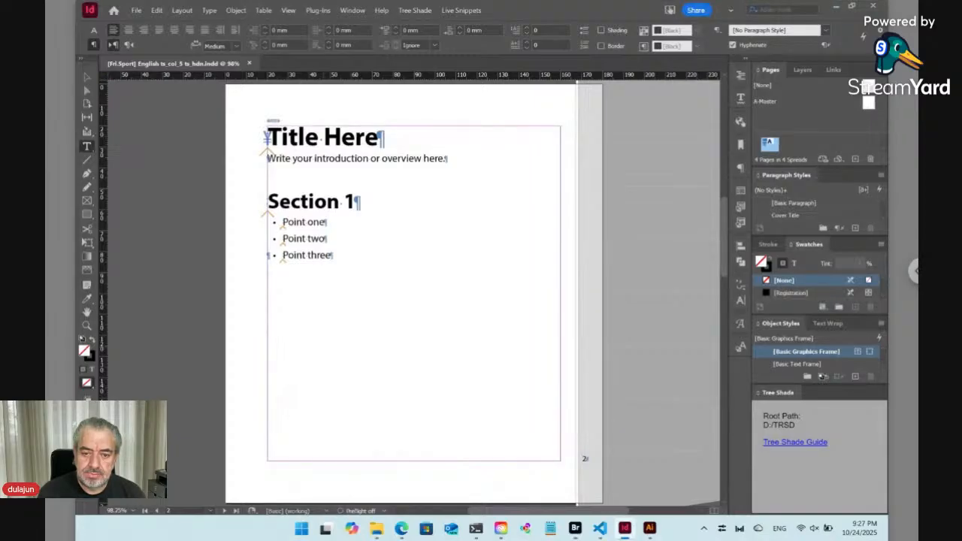
{"action": "scroll", "coordinate": [465, 333], "scroll_direction": "up", "scroll_amount": 9}
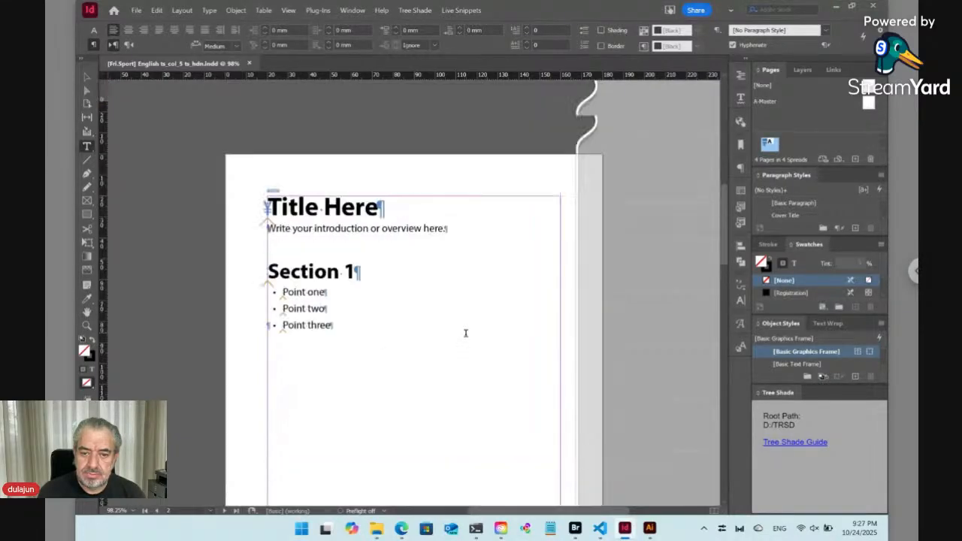
{"action": "scroll", "coordinate": [465, 333], "scroll_direction": "down", "scroll_amount": 5}
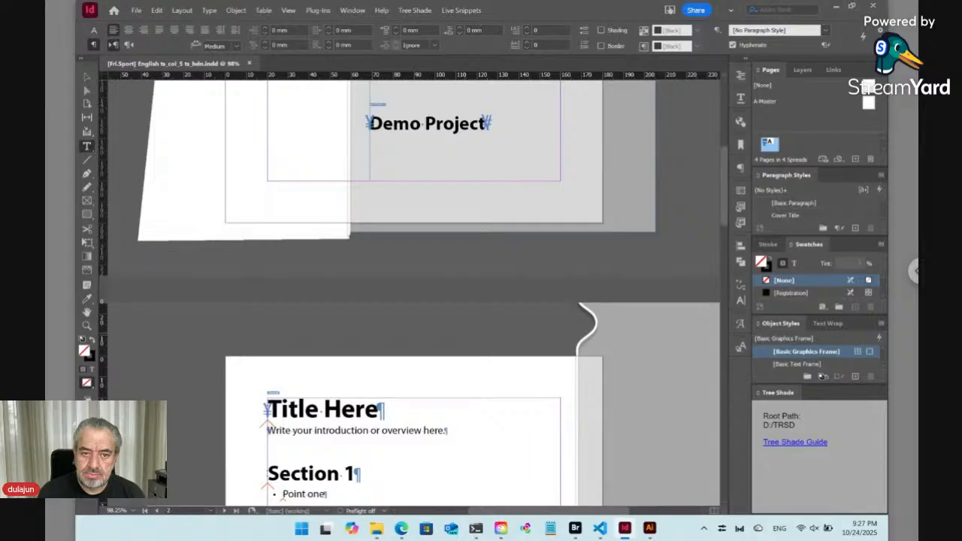
{"action": "scroll", "coordinate": [465, 333], "scroll_direction": "down", "scroll_amount": 4}
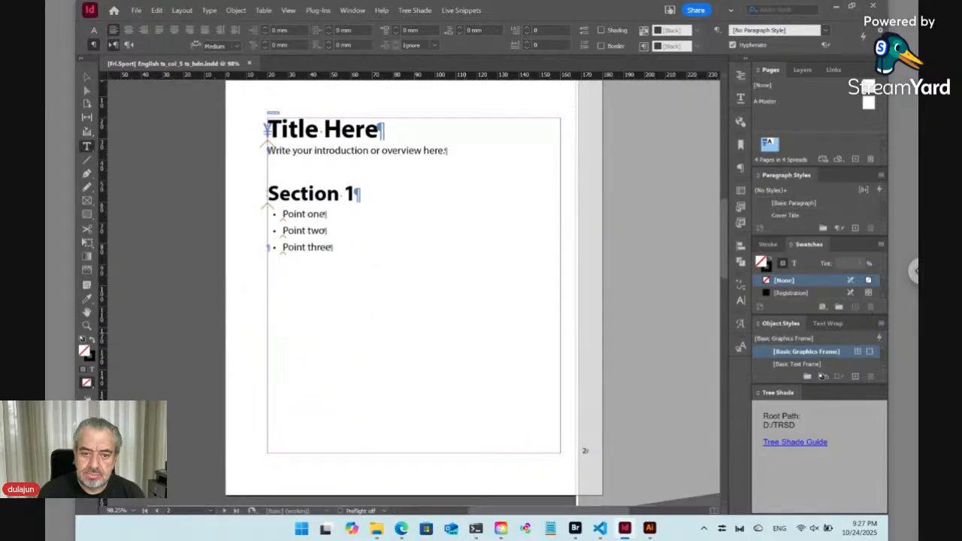
Update all live snippets in the Sport English document.
{"action": "left_click", "coordinate": [424, 10]}
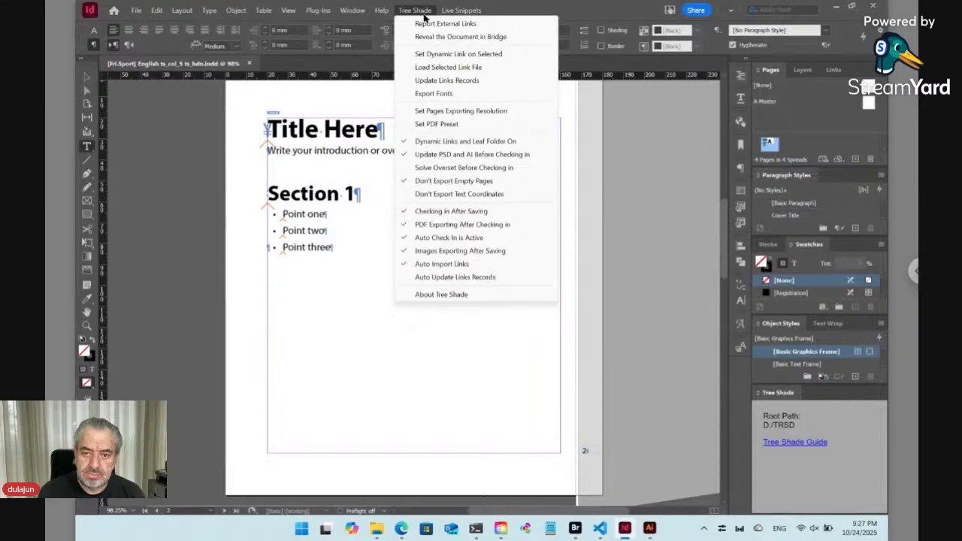
{"action": "mouse_move", "coordinate": [454, 10]}
{"action": "mouse_move", "coordinate": [535, 80]}
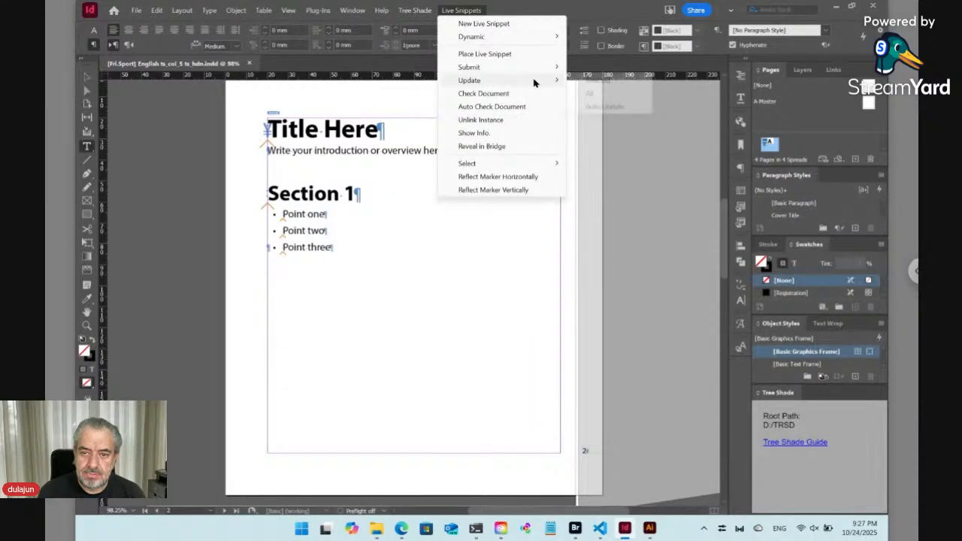
{"action": "left_click", "coordinate": [590, 95]}
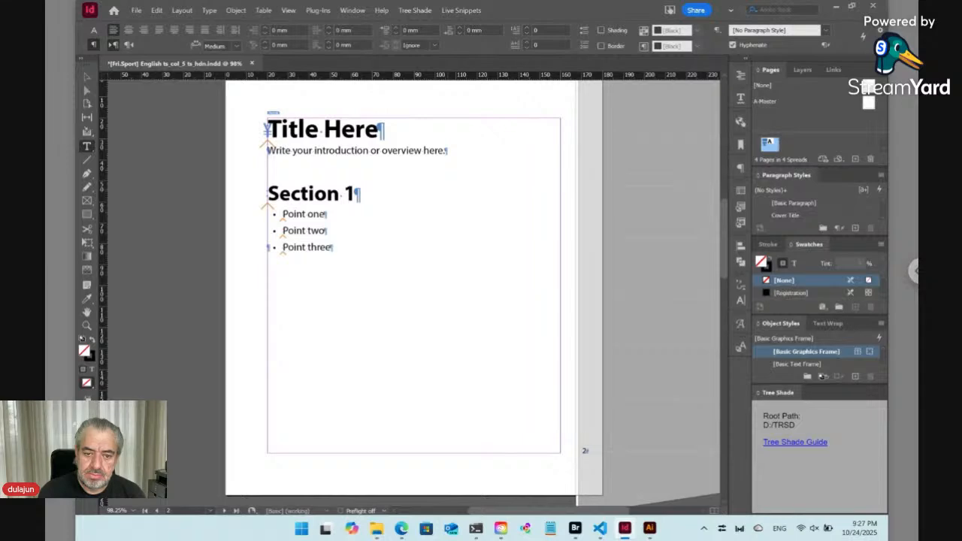
Scroll to the fourth page and zoom in to examine the code block text frame.
{"action": "scroll", "coordinate": [413, 293], "scroll_direction": "down", "scroll_amount": 10}
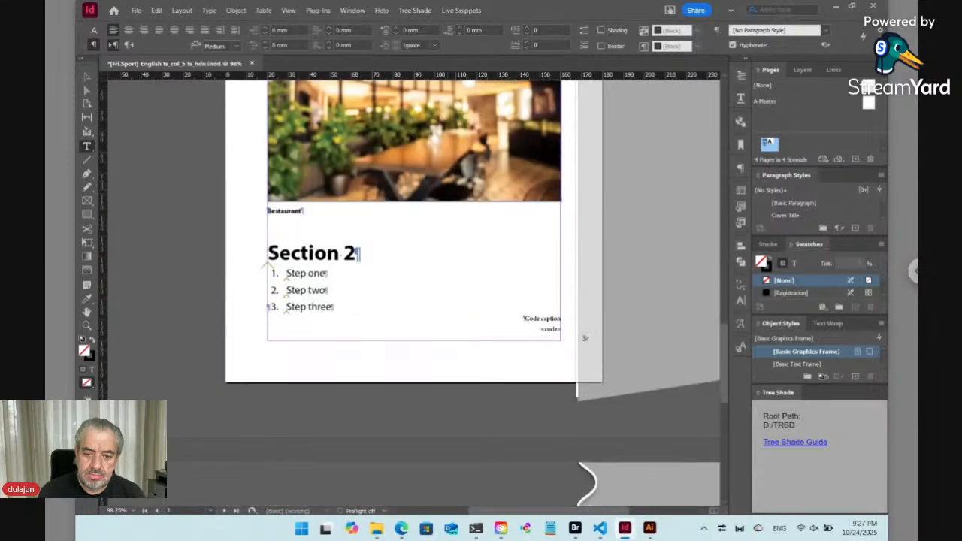
{"action": "scroll", "coordinate": [414, 293], "scroll_direction": "down", "scroll_amount": 7}
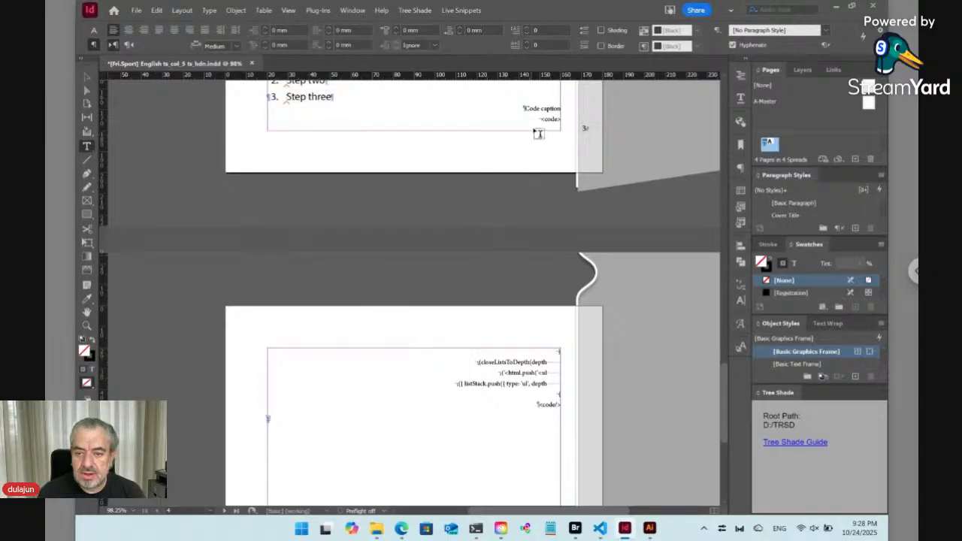
{"action": "left_click", "coordinate": [519, 361]}
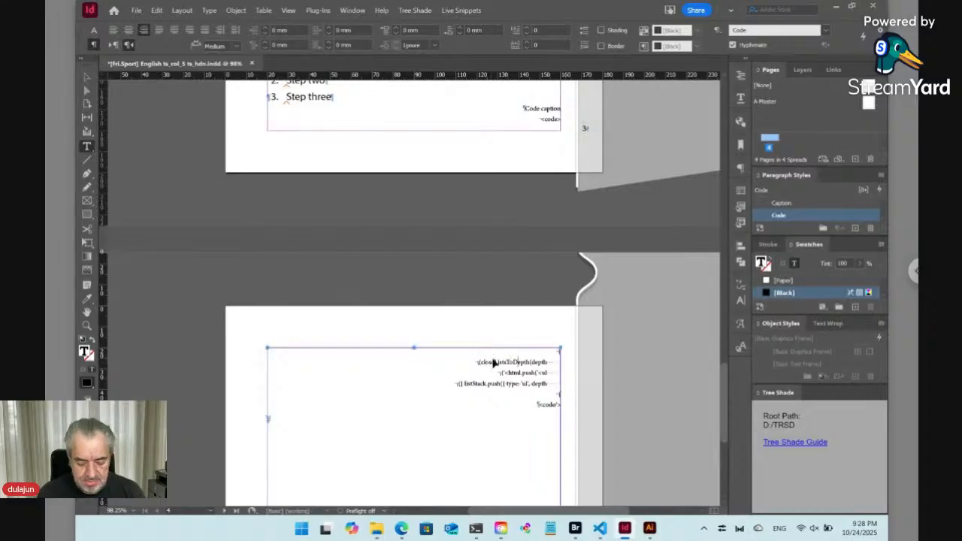
{"action": "key", "text": "ctrl+1"}
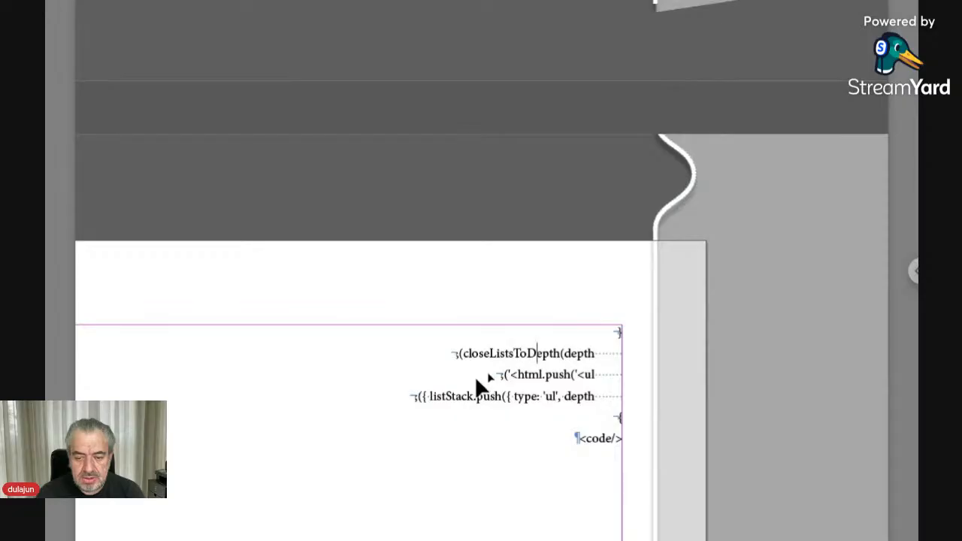
{"action": "key", "text": "ctrl+4"}
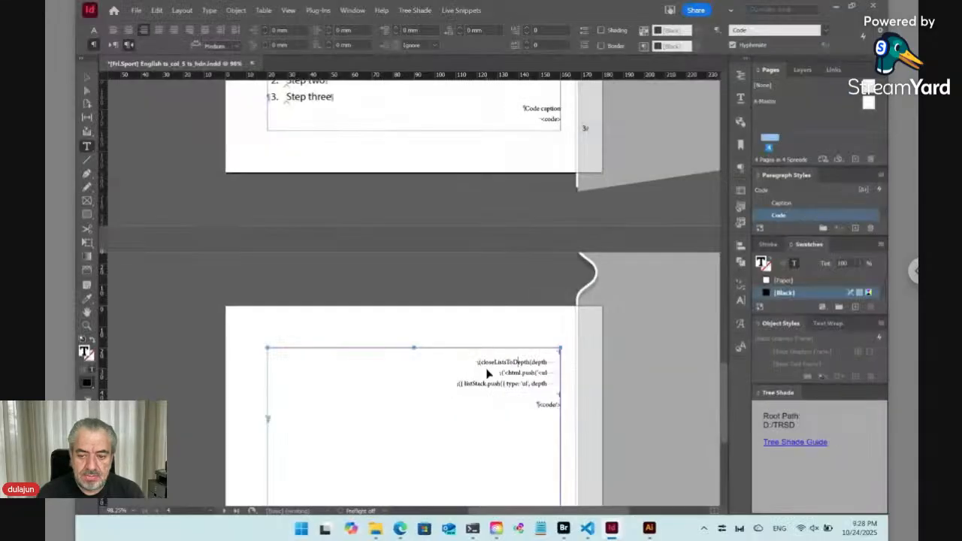